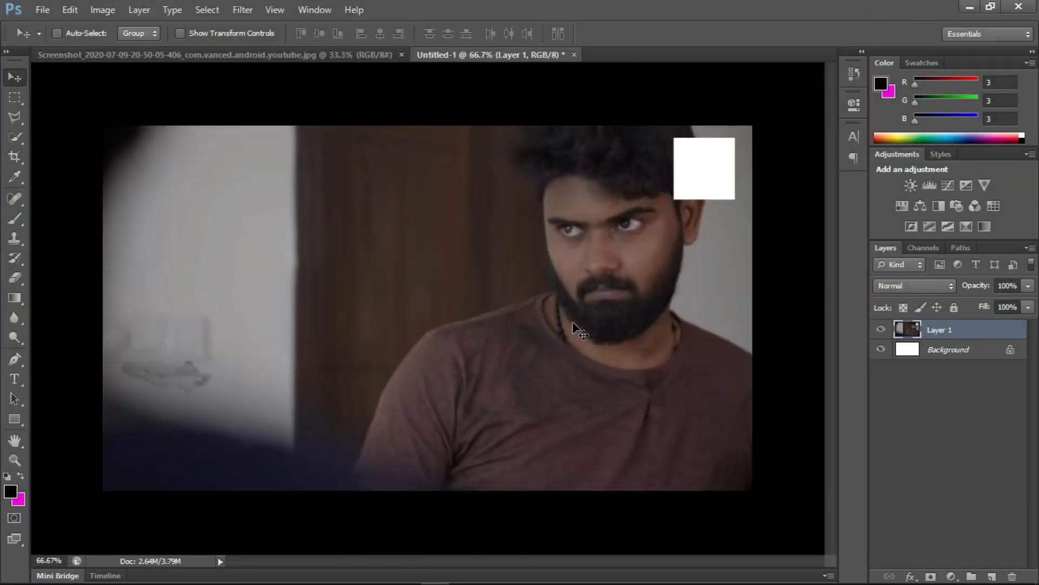
- Create a new blank white 1280 × 720 px document, Untitled-2
{"action": "left_click", "coordinate": [39, 12]}
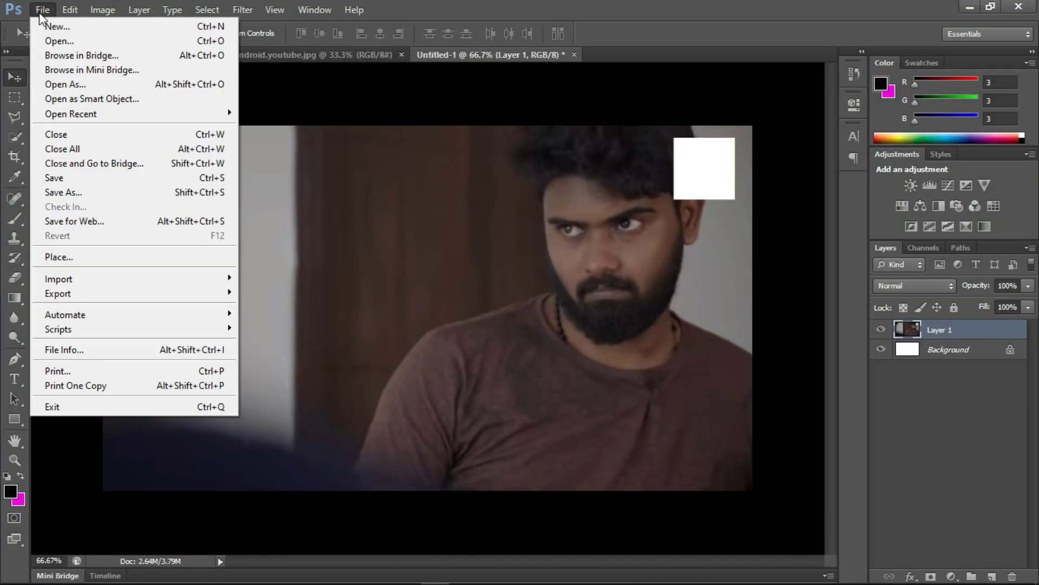
{"action": "left_click", "coordinate": [328, 98]}
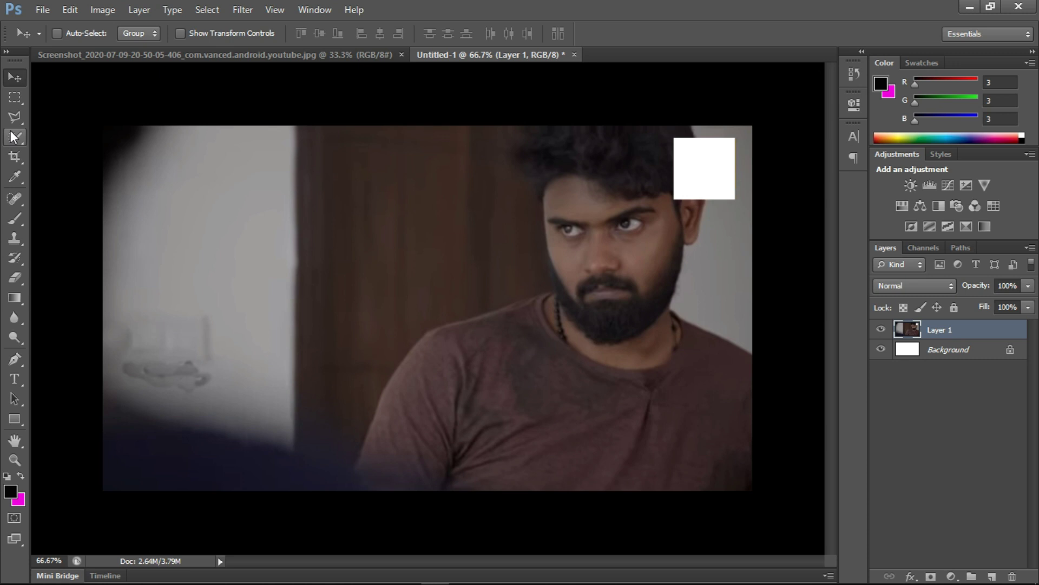
{"action": "left_click", "coordinate": [40, 8]}
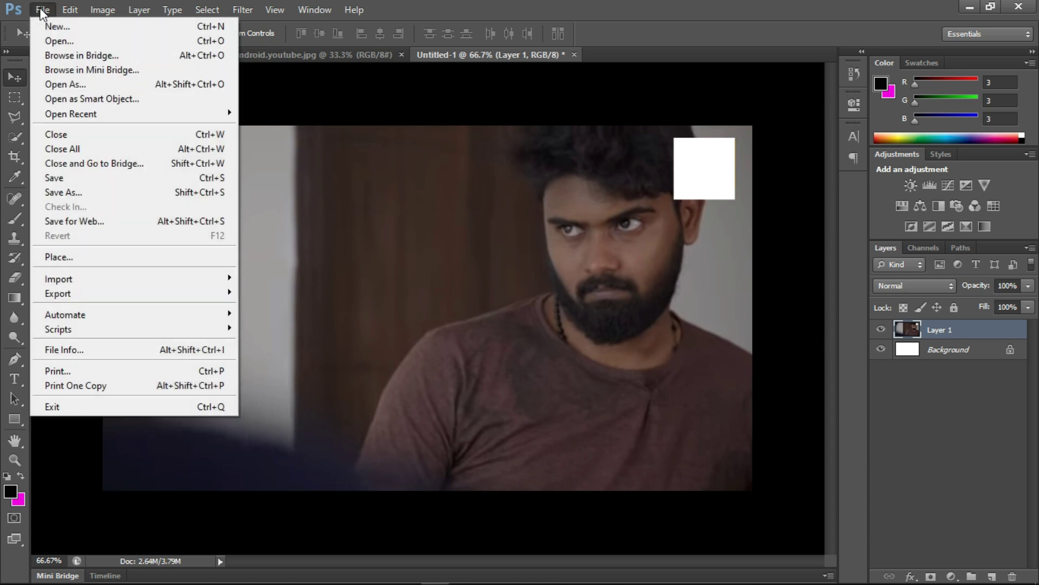
{"action": "left_click", "coordinate": [139, 27]}
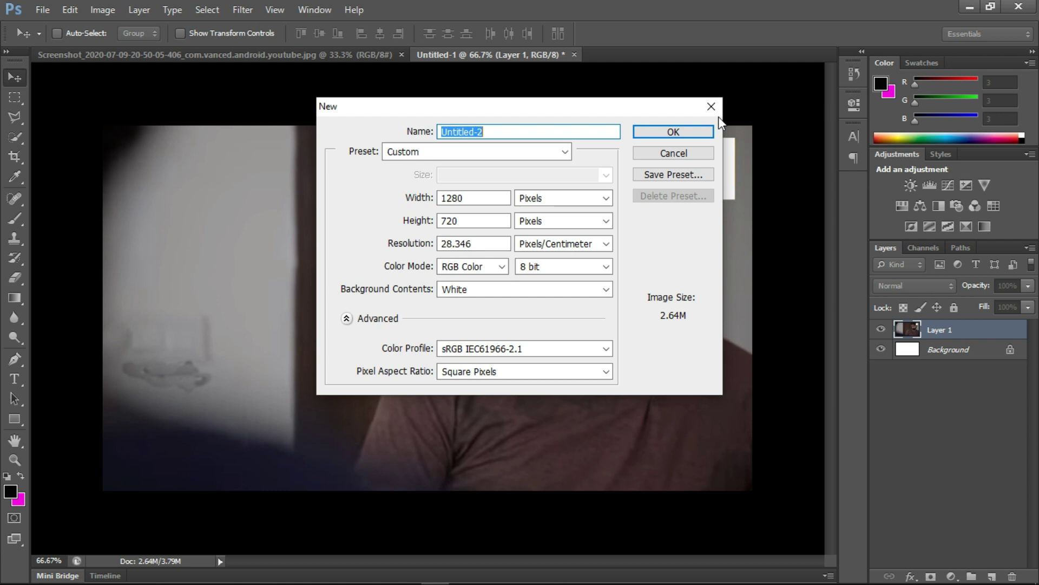
{"action": "left_click", "coordinate": [683, 133]}
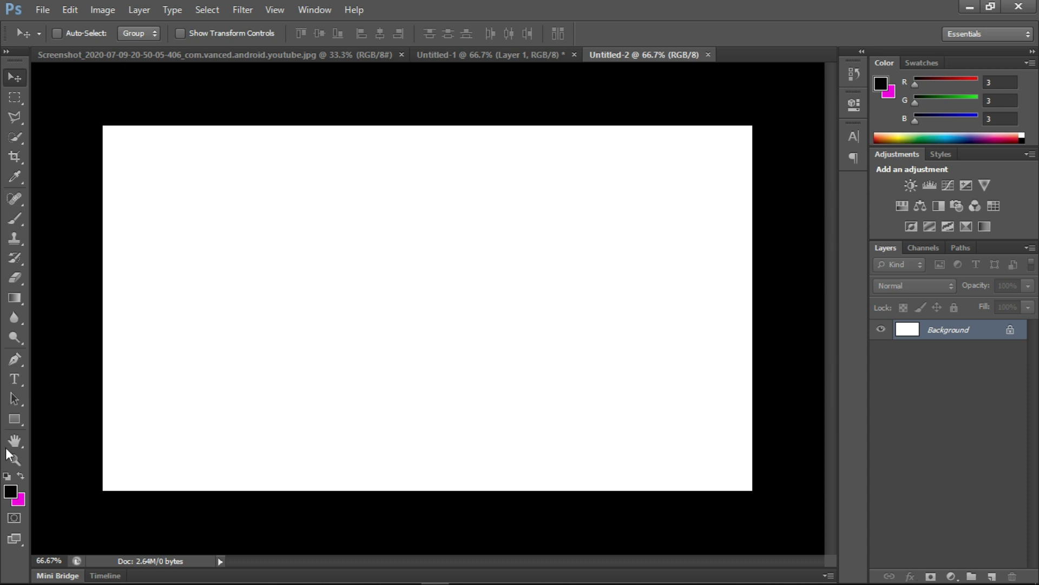
- Draw a rectangle shape covering the whole new canvas
{"action": "left_click", "coordinate": [18, 424]}
{"action": "mouse_move", "coordinate": [115, 128]}
{"action": "left_mouse_down"}
{"action": "mouse_move", "coordinate": [799, 489]}
{"action": "mouse_move", "coordinate": [794, 517]}
{"action": "left_mouse_up"}
{"action": "left_click_drag", "start_coordinate": [323, 390], "coordinate": [229, 367]}
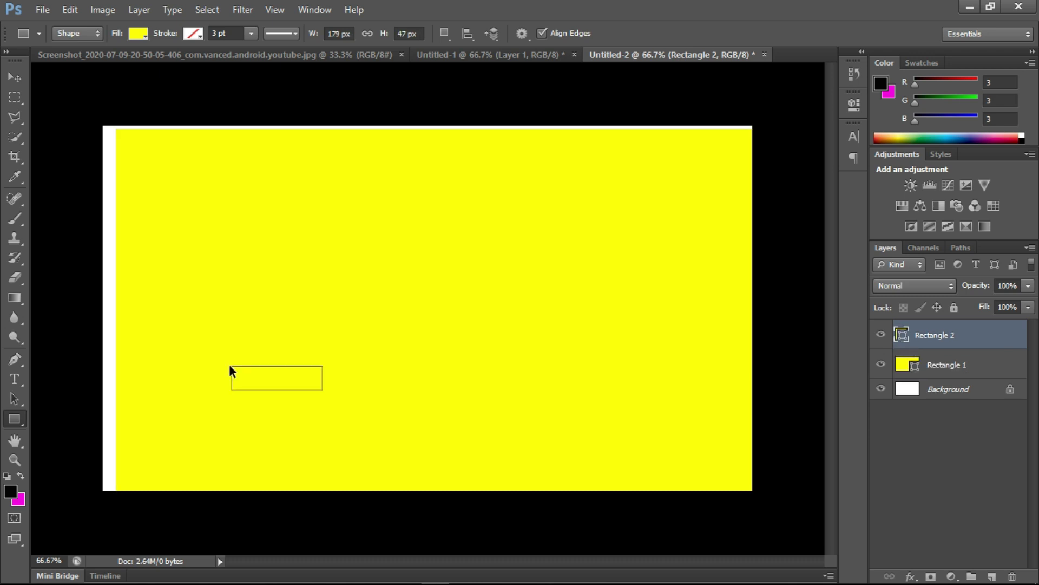
{"action": "key", "text": "ctrl+alt+z"}
{"action": "key", "text": "ctrl+alt+z"}
{"action": "mouse_move", "coordinate": [80, 97]}
{"action": "left_mouse_down"}
{"action": "mouse_move", "coordinate": [763, 553]}
{"action": "mouse_move", "coordinate": [770, 526]}
{"action": "left_mouse_up"}
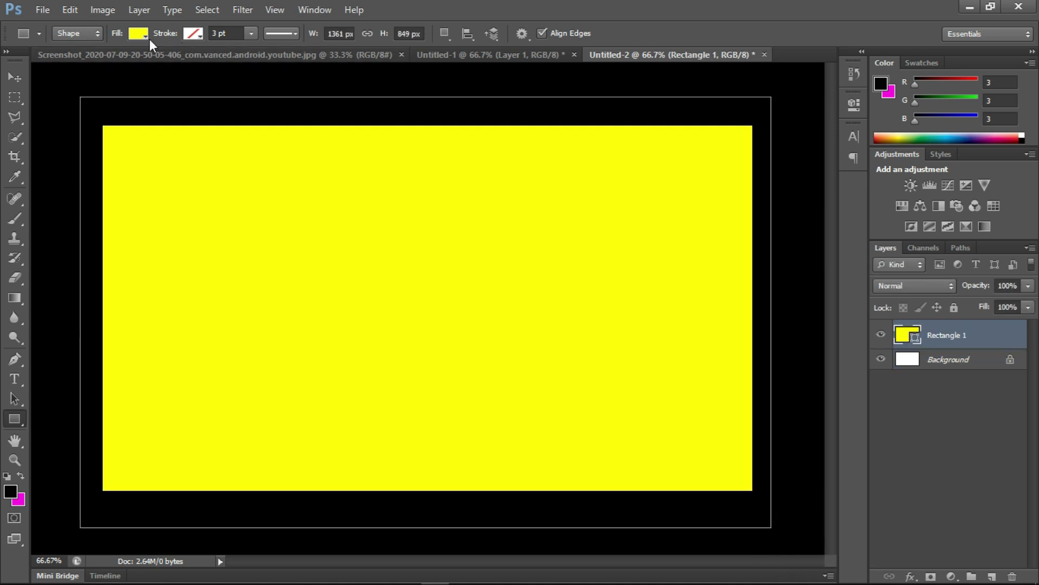
- Fill the rectangle red and move it into the Untitled-1 photo document
{"action": "left_click", "coordinate": [141, 34]}
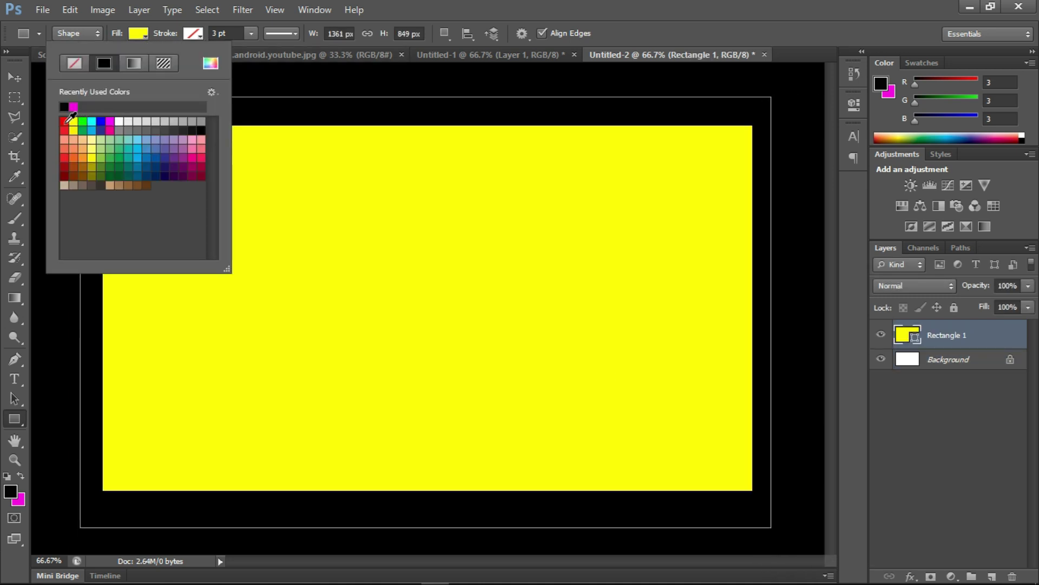
{"action": "left_click", "coordinate": [65, 122]}
{"action": "left_click", "coordinate": [289, 192]}
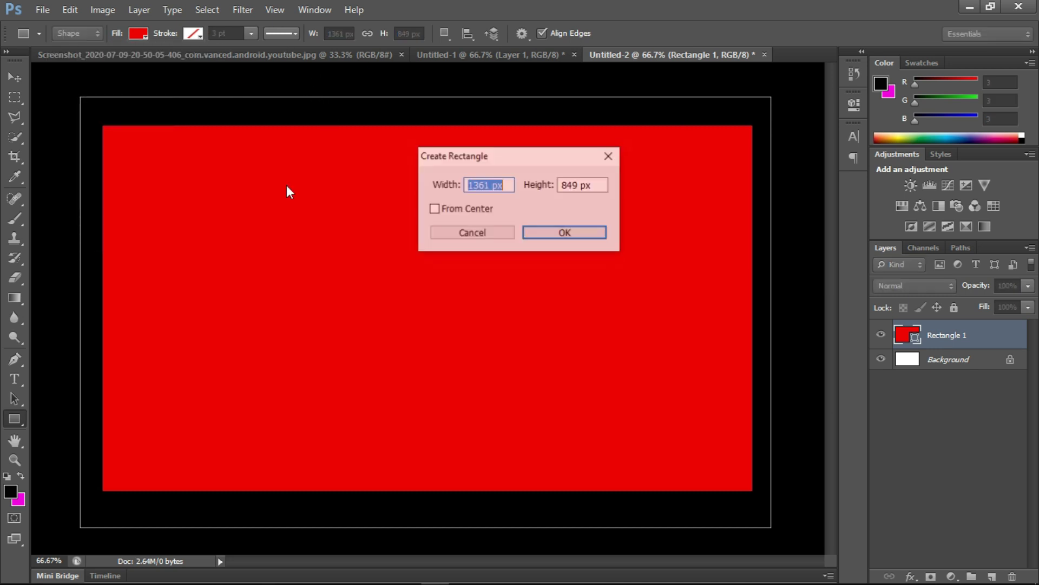
{"action": "left_click", "coordinate": [609, 157]}
{"action": "left_click", "coordinate": [15, 78]}
{"action": "mouse_move", "coordinate": [366, 317]}
{"action": "left_mouse_down"}
{"action": "mouse_move", "coordinate": [274, 265]}
{"action": "mouse_move", "coordinate": [454, 63]}
{"action": "mouse_move", "coordinate": [363, 236]}
{"action": "left_mouse_up"}
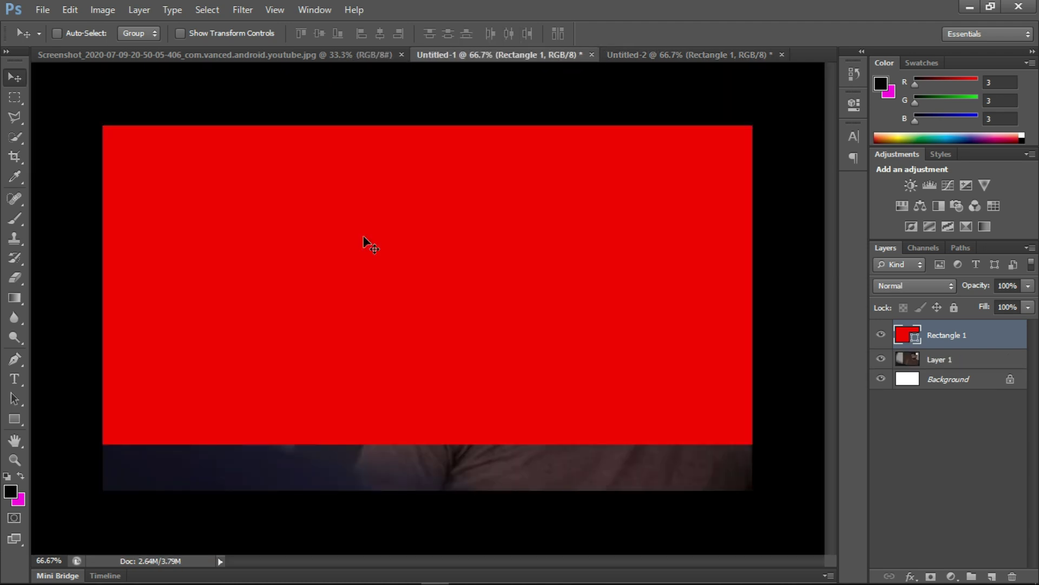
- Free-transform the red rectangle: shorten it, rotate to about -59°, widen it, and commit
{"action": "key", "text": "ctrl+t"}
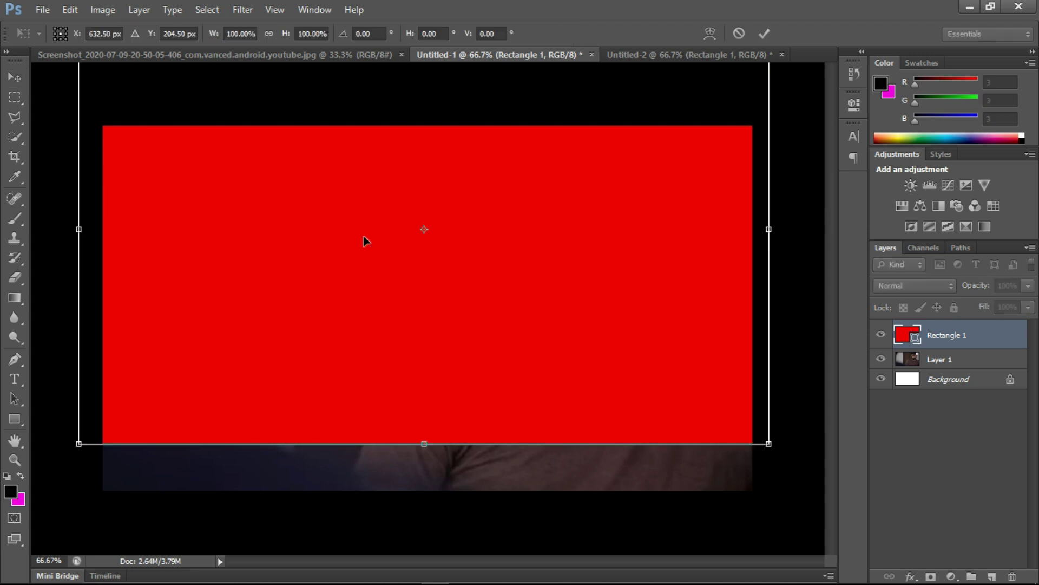
{"action": "left_click_drag", "start_coordinate": [422, 280], "coordinate": [445, 353]}
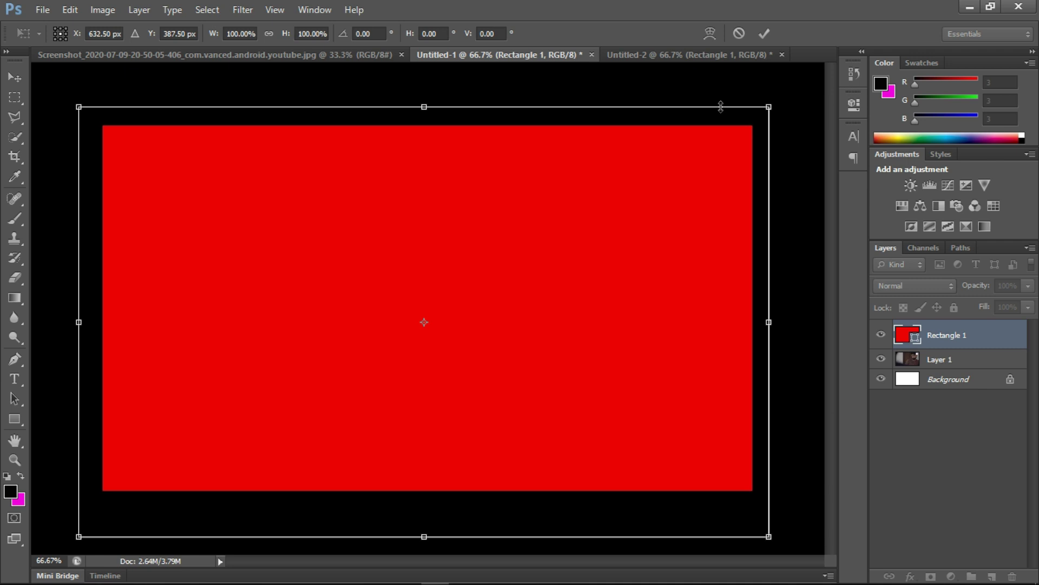
{"action": "left_click_drag", "start_coordinate": [424, 107], "coordinate": [425, 344]}
{"action": "left_click_drag", "start_coordinate": [668, 413], "coordinate": [607, 227]}
{"action": "mouse_move", "coordinate": [719, 389]}
{"action": "left_mouse_down"}
{"action": "mouse_move", "coordinate": [667, 82]}
{"action": "mouse_move", "coordinate": [641, 48]}
{"action": "left_mouse_up"}
{"action": "mouse_move", "coordinate": [288, 356]}
{"action": "left_mouse_down"}
{"action": "mouse_move", "coordinate": [307, 376]}
{"action": "mouse_move", "coordinate": [279, 359]}
{"action": "left_mouse_up"}
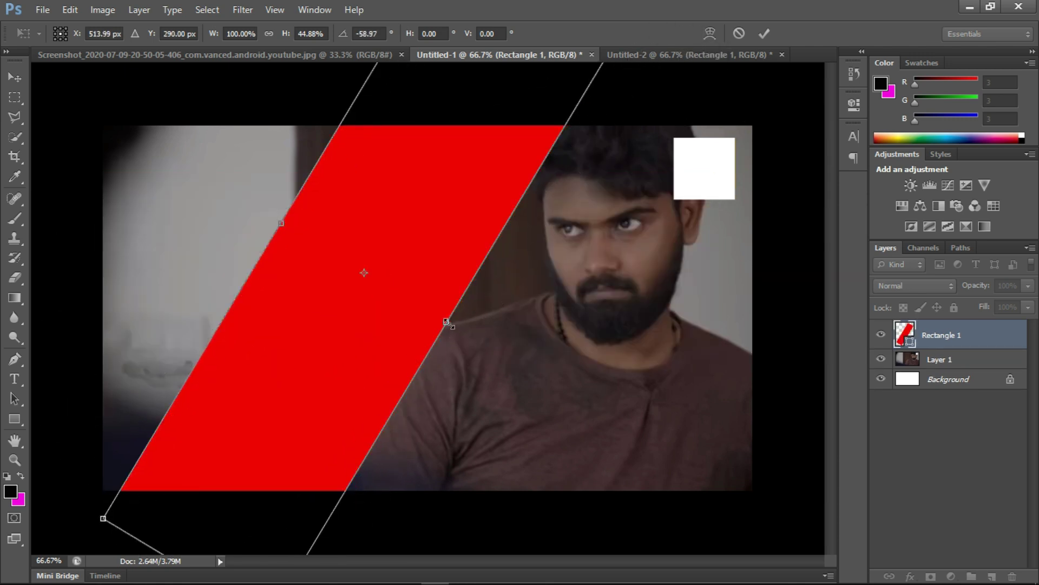
{"action": "mouse_move", "coordinate": [446, 322]}
{"action": "left_mouse_down"}
{"action": "mouse_move", "coordinate": [476, 341]}
{"action": "mouse_move", "coordinate": [430, 356]}
{"action": "left_mouse_up"}
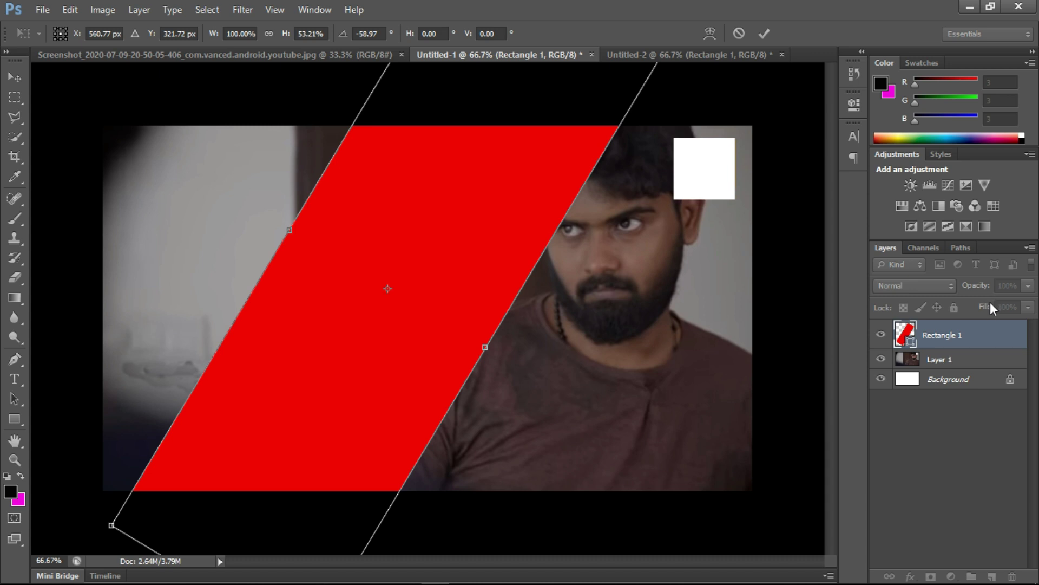
{"action": "key", "text": "Return"}
- Set Rectangle 1's opacity to 35% and nudge the band slightly left
{"action": "left_click", "coordinate": [1028, 307]}
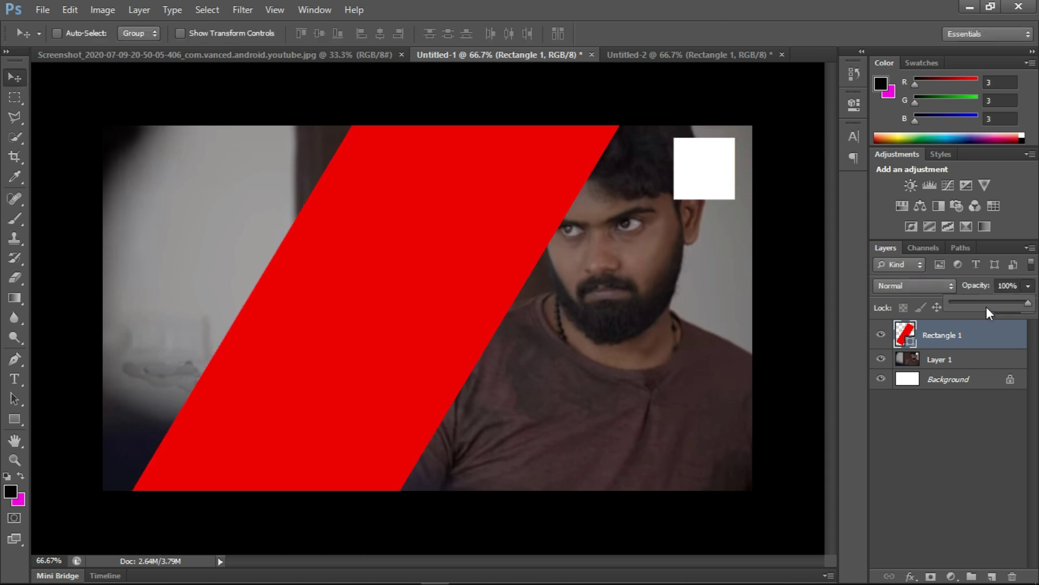
{"action": "left_click_drag", "start_coordinate": [1023, 301], "coordinate": [976, 304]}
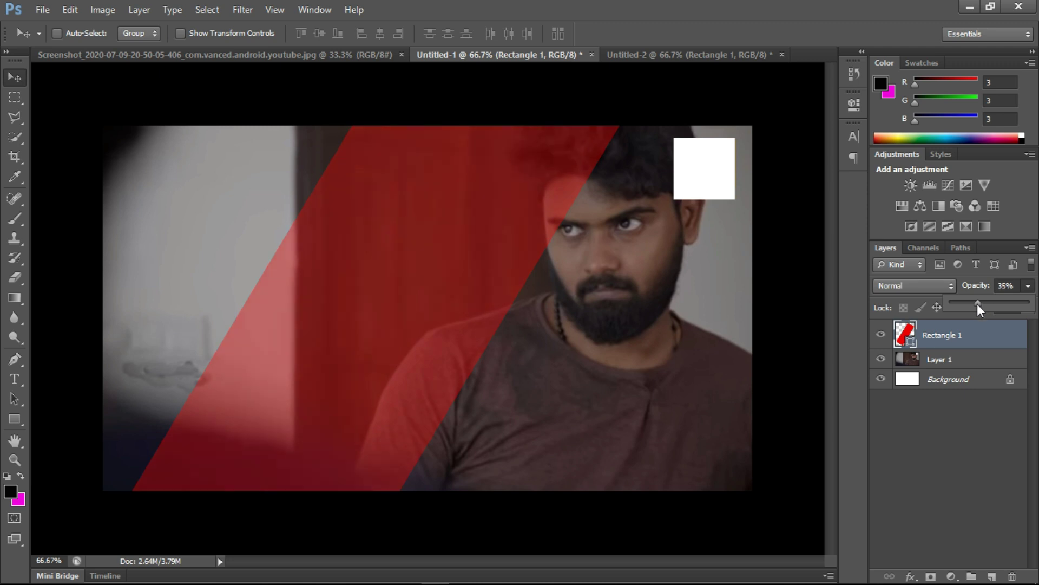
{"action": "left_click", "coordinate": [961, 336]}
{"action": "key", "text": "shift+Left"}
{"action": "key", "text": "shift+Left"}
{"action": "key", "text": "shift+Left"}
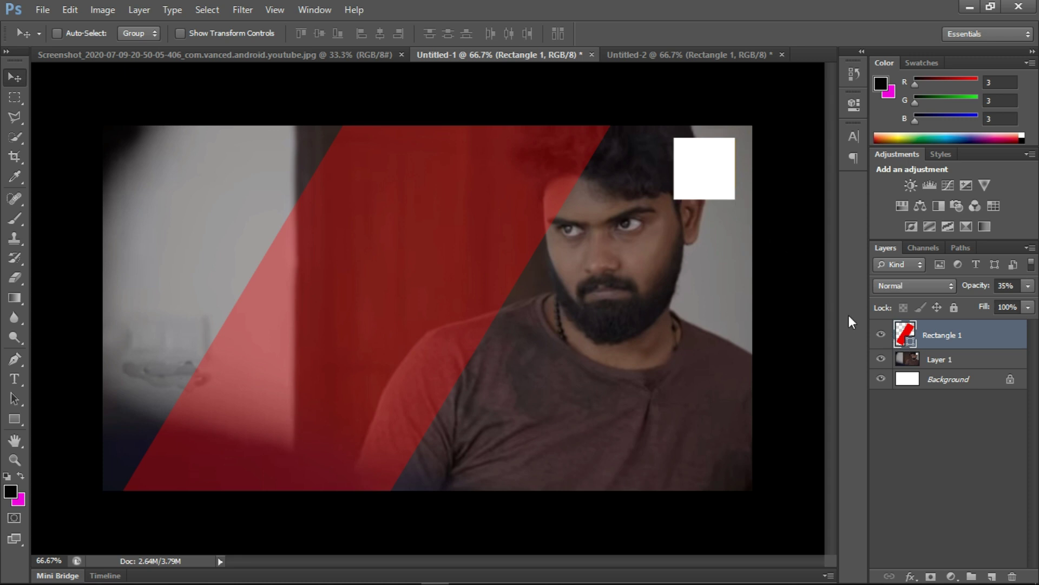
- Start a new Mistral 72 pt text layer on the red band
{"action": "left_click", "coordinate": [924, 363]}
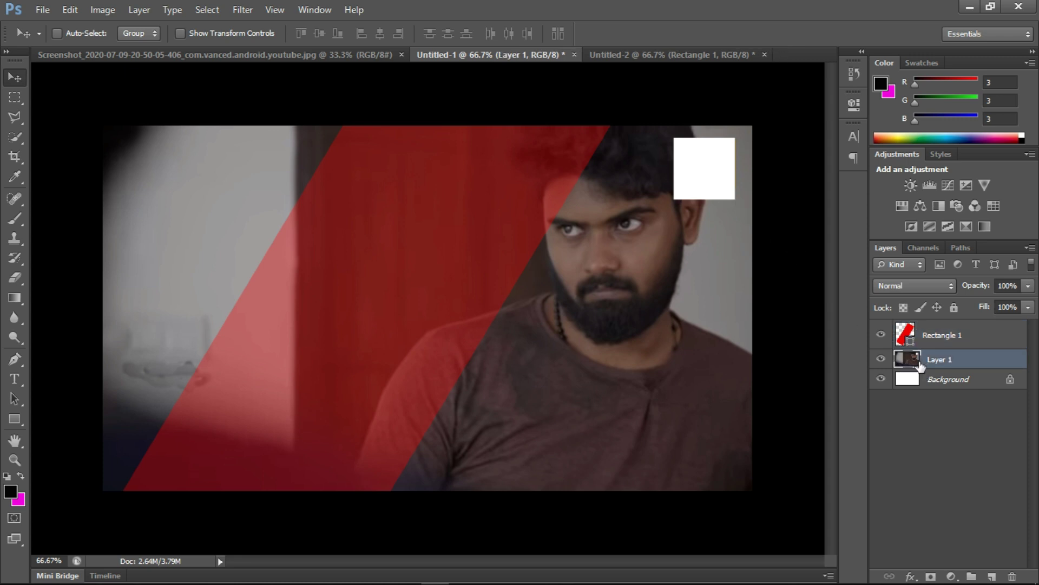
{"action": "left_click", "coordinate": [944, 345]}
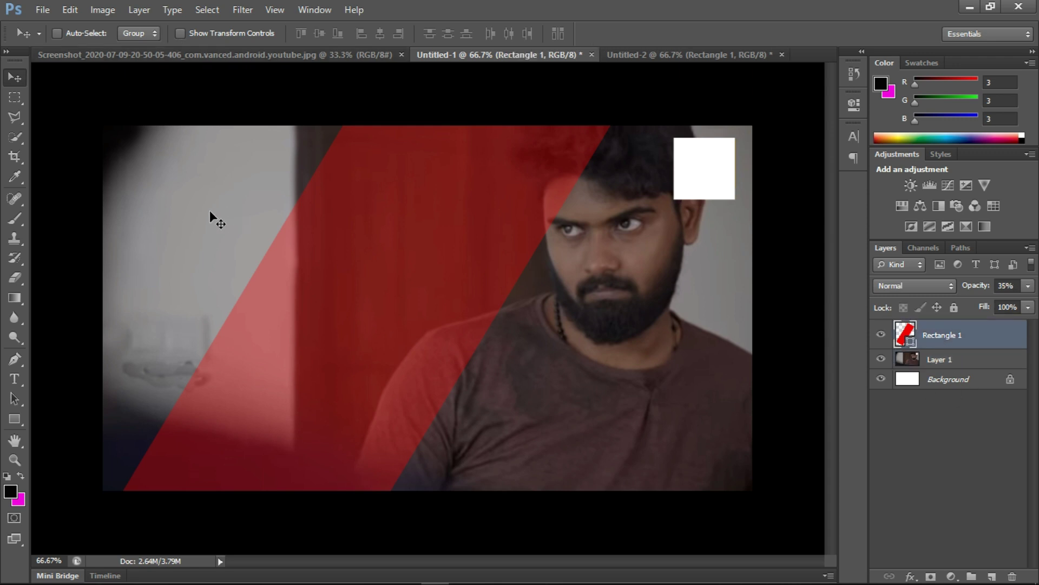
{"action": "left_click", "coordinate": [15, 379]}
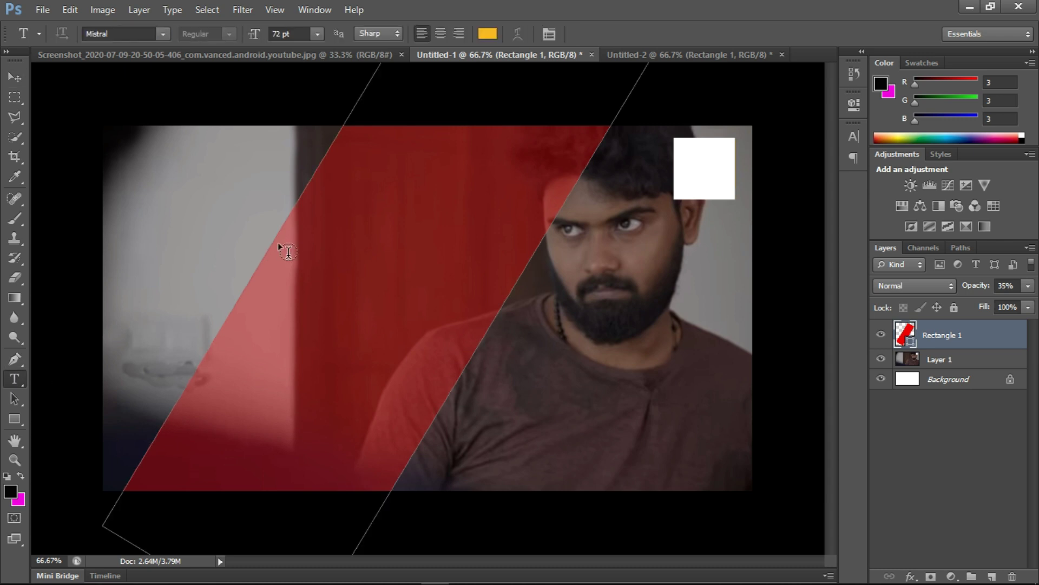
{"action": "left_click", "coordinate": [317, 259]}
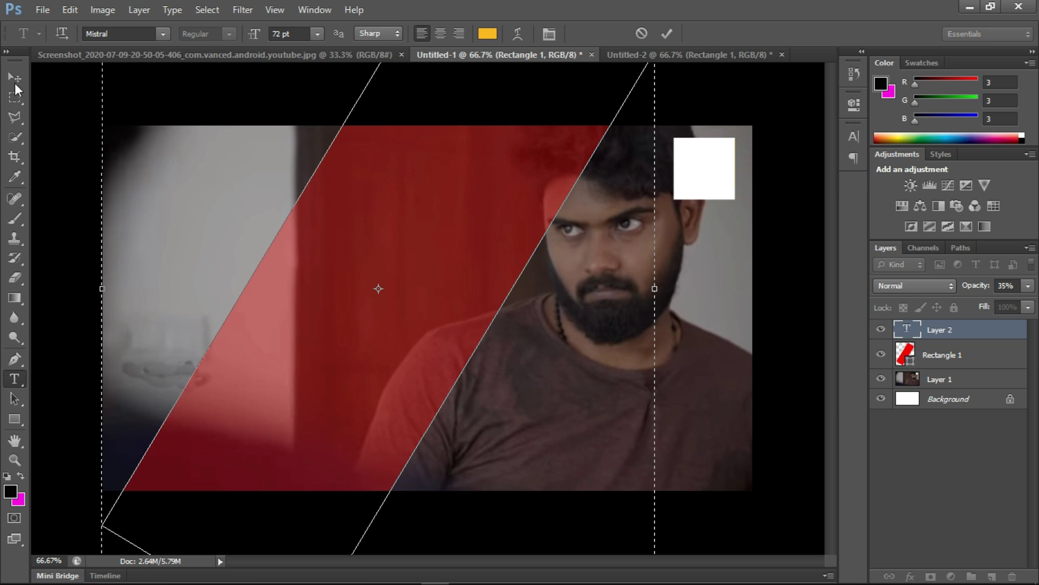
{"action": "left_click", "coordinate": [14, 78]}
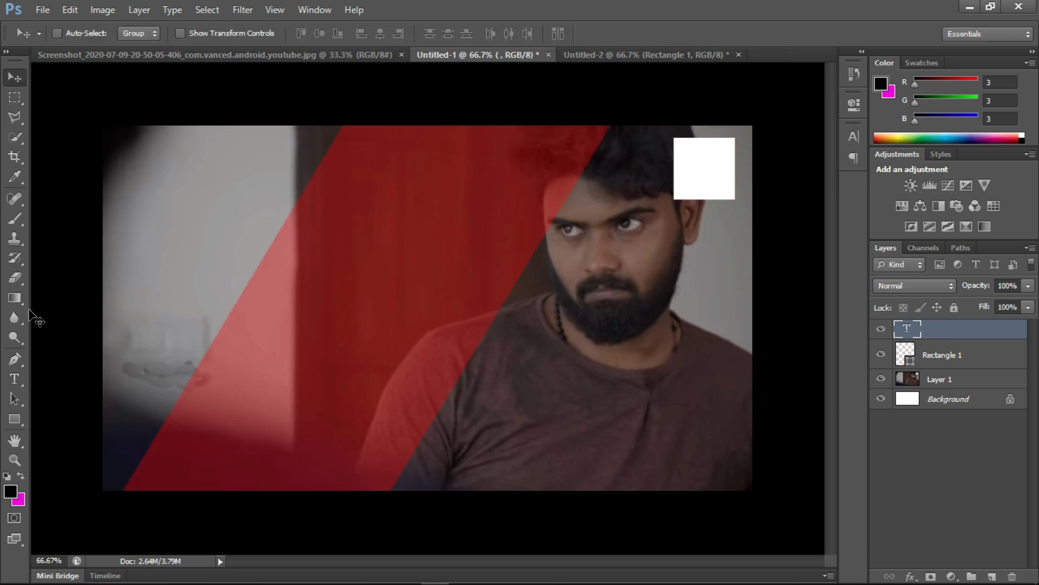
{"action": "left_click", "coordinate": [24, 377]}
{"action": "left_click", "coordinate": [253, 293]}
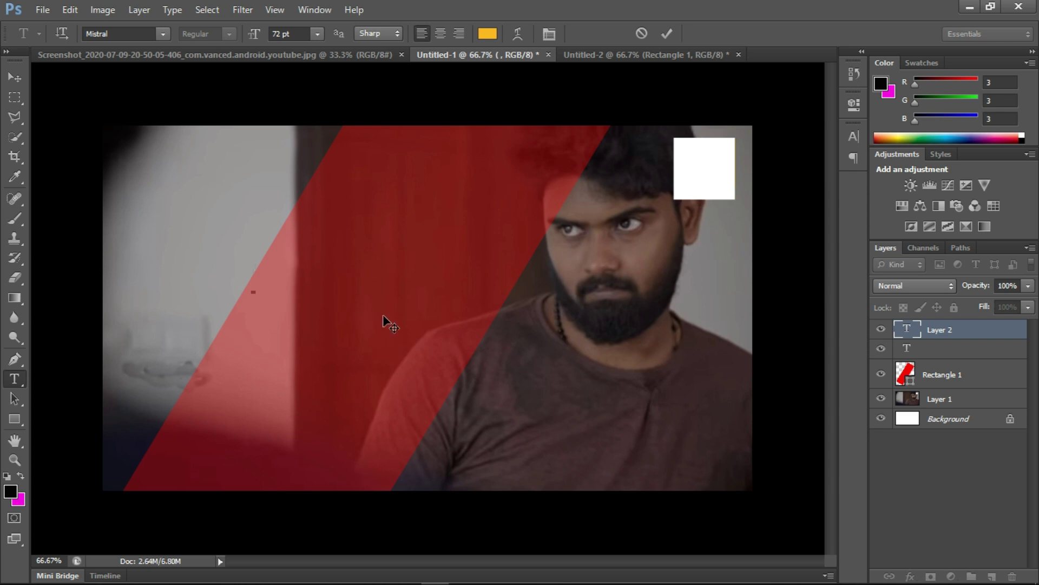
- Type the title 'DOOSRA' and select all of its text
{"action": "type", "text": "d"}
{"action": "key", "text": "BackSpace"}
{"action": "type", "text": "DOOSRA"}
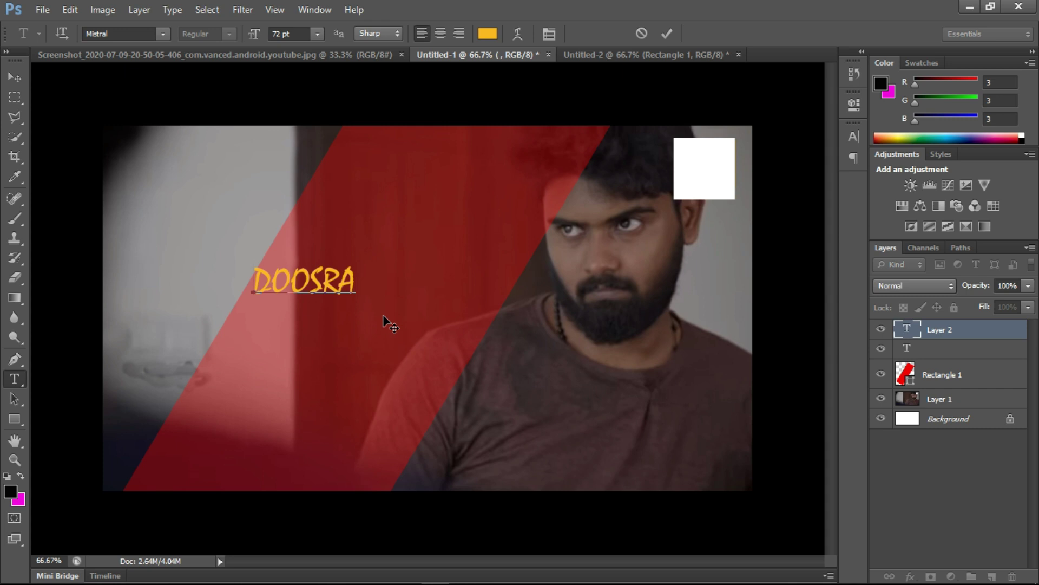
{"action": "left_click_drag", "start_coordinate": [352, 285], "coordinate": [293, 299]}
{"action": "left_click", "coordinate": [252, 298]}
{"action": "key", "text": "ctrl+a"}
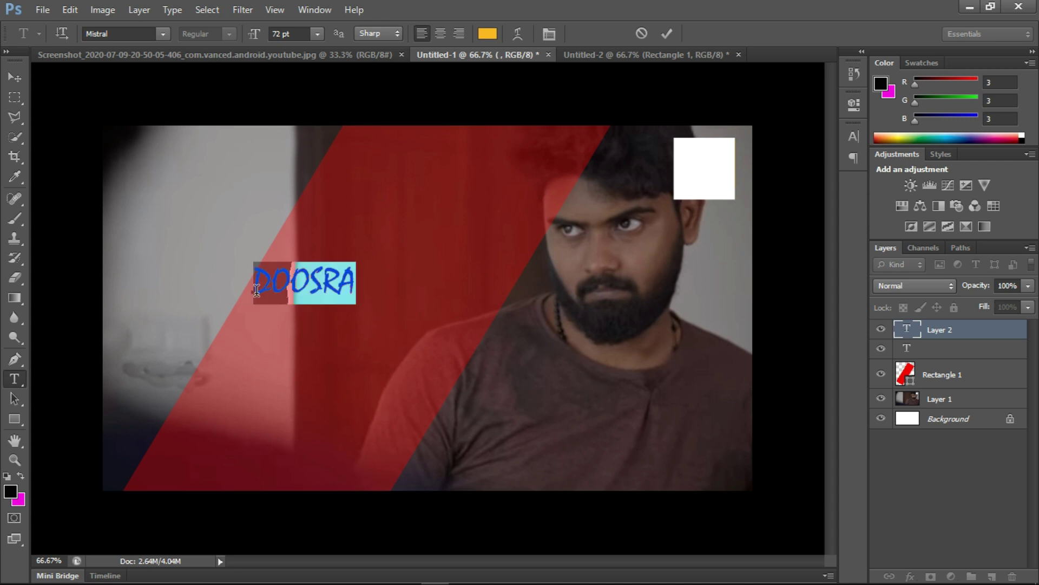
- Set DOOSRA's font to Verdana after trying Palatino Linotype and Script MT Bold
{"action": "left_click", "coordinate": [163, 34]}
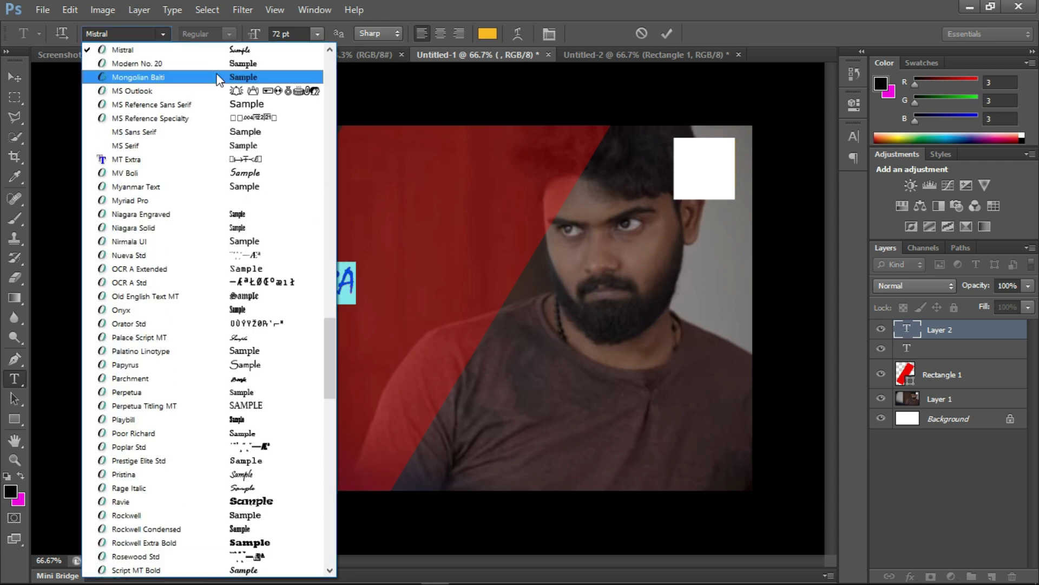
{"action": "scroll", "coordinate": [217, 97], "scroll_direction": "down", "scroll_amount": 7}
{"action": "scroll", "coordinate": [212, 109], "scroll_direction": "up", "scroll_amount": 2}
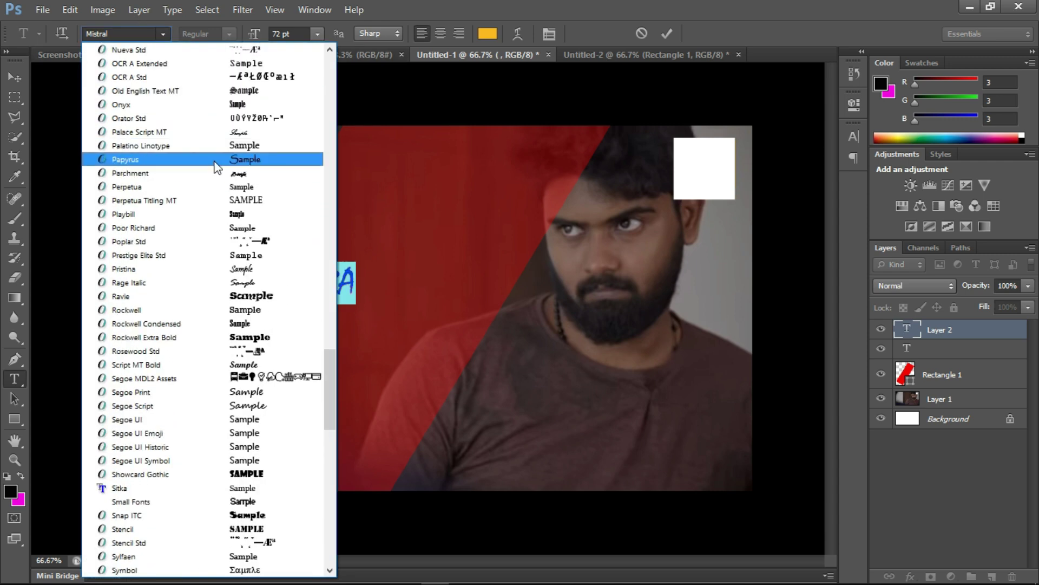
{"action": "left_click", "coordinate": [213, 141]}
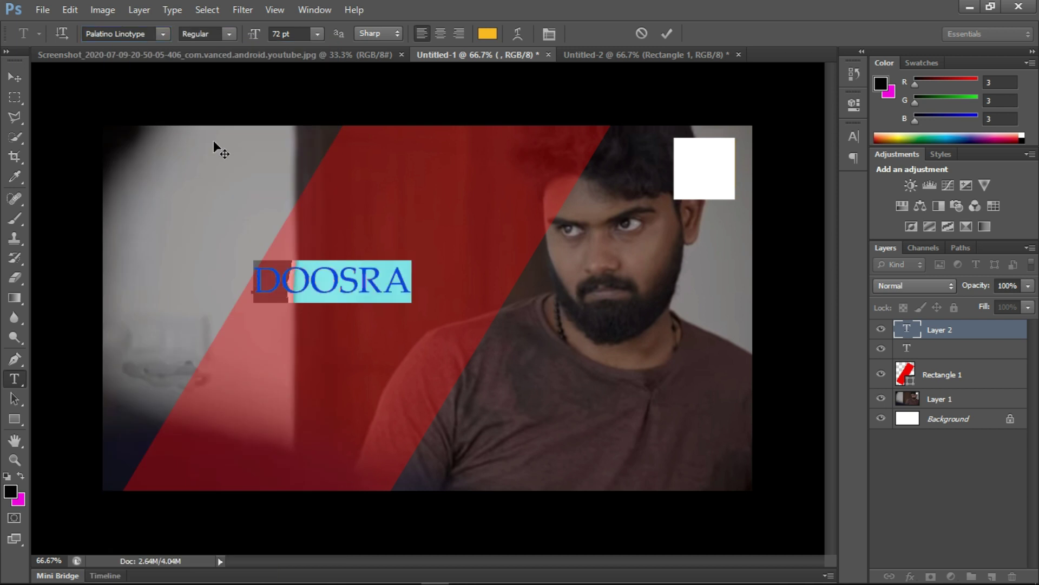
{"action": "left_click", "coordinate": [164, 33]}
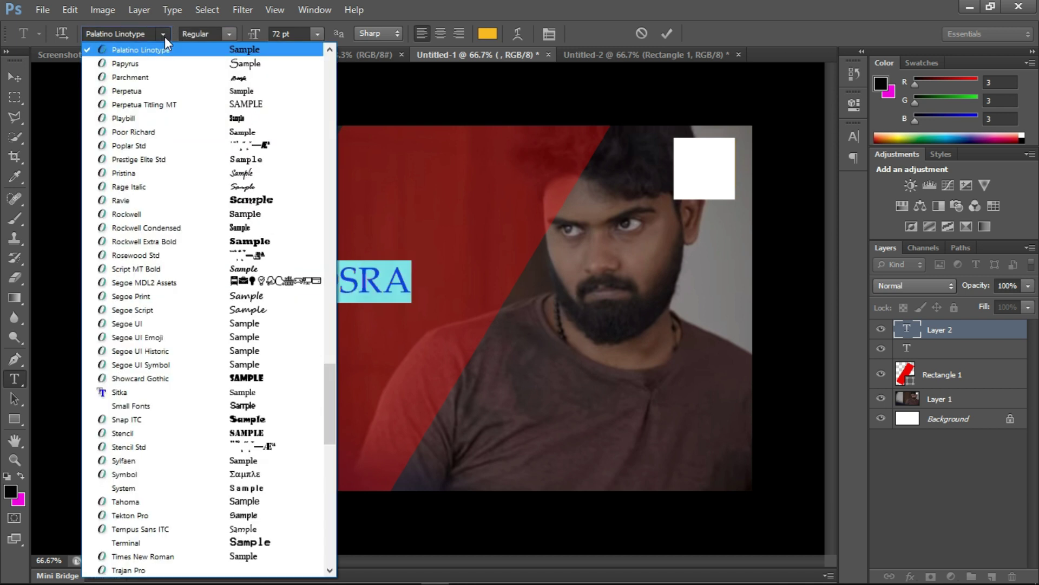
{"action": "left_click", "coordinate": [191, 268]}
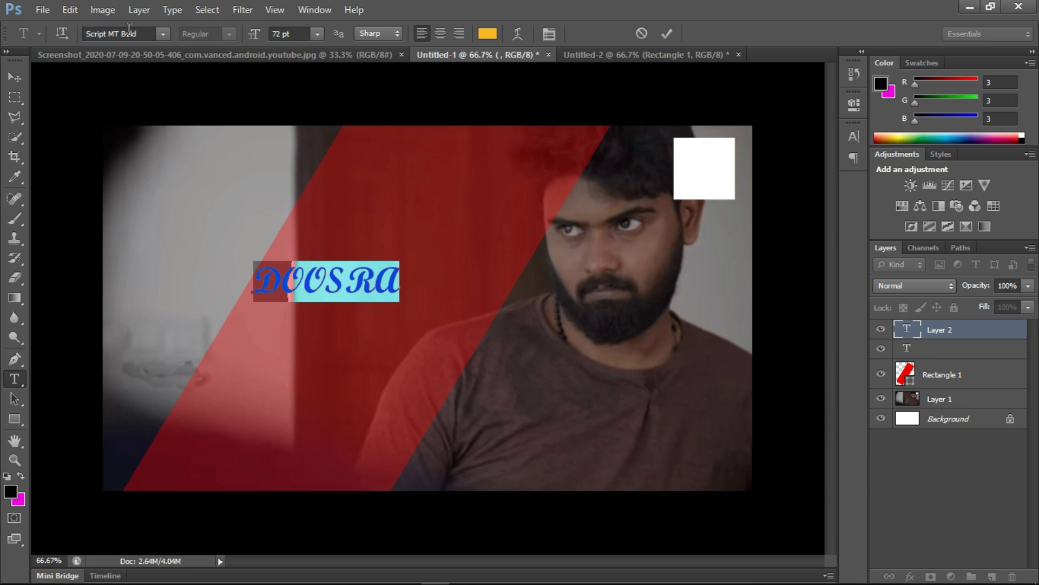
{"action": "left_click", "coordinate": [160, 33]}
{"action": "scroll", "coordinate": [181, 262], "scroll_direction": "down", "scroll_amount": 4}
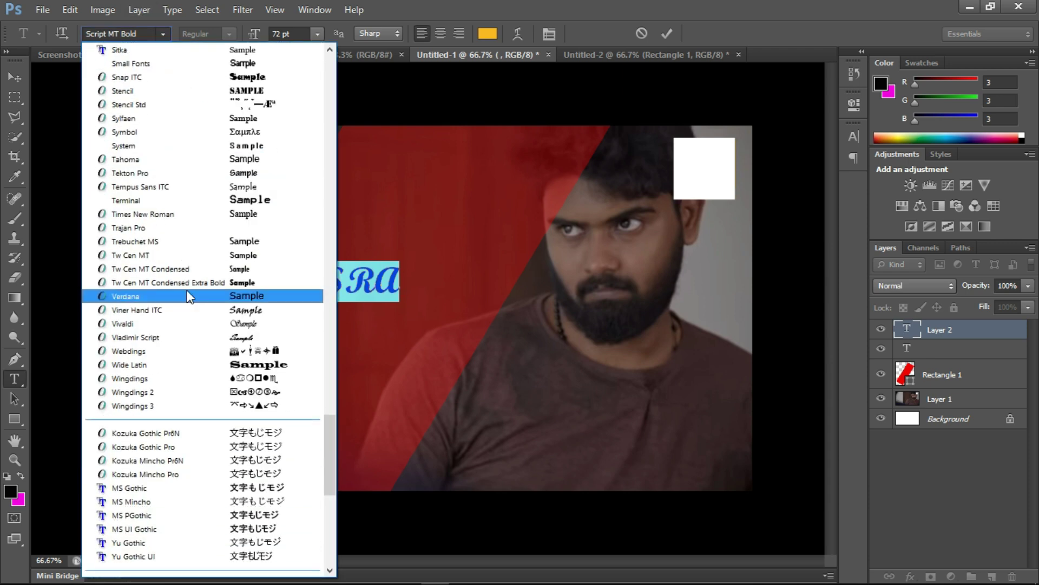
{"action": "left_click", "coordinate": [187, 289]}
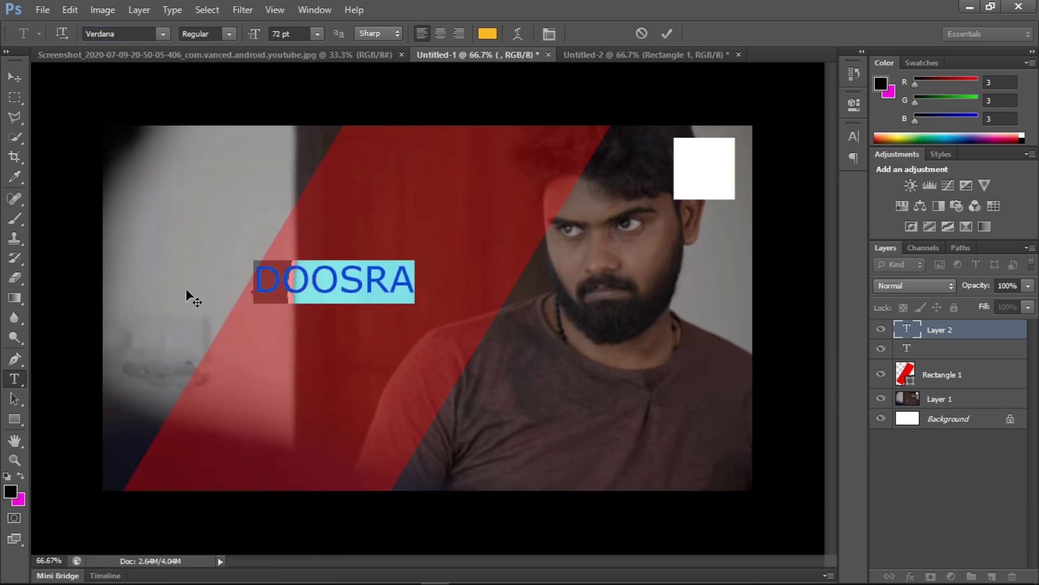
{"action": "left_click", "coordinate": [334, 295]}
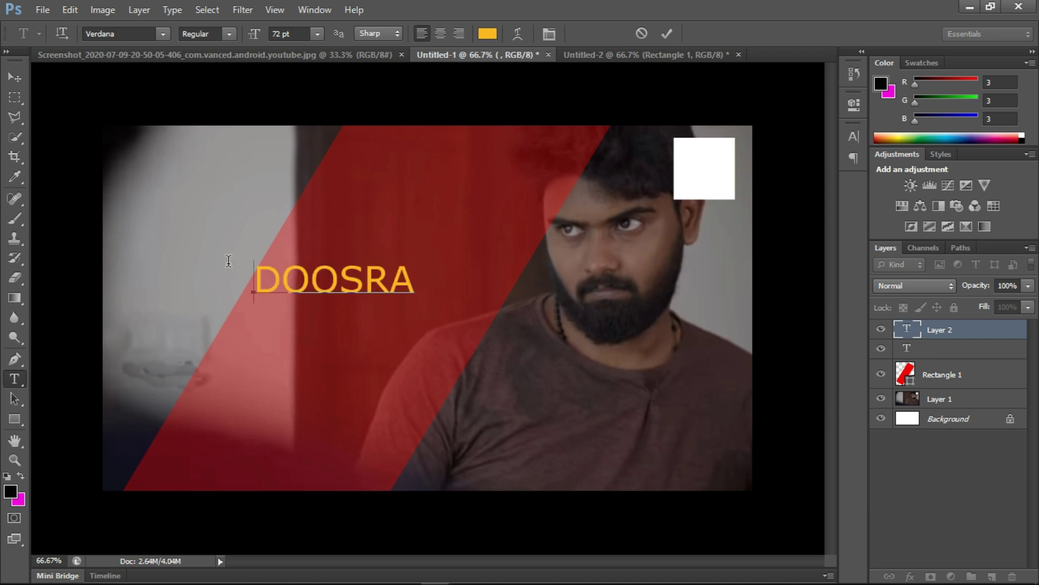
- Select DOOSRA and confirm its 72 pt size in the Character panel
{"action": "double_click", "coordinate": [260, 269]}
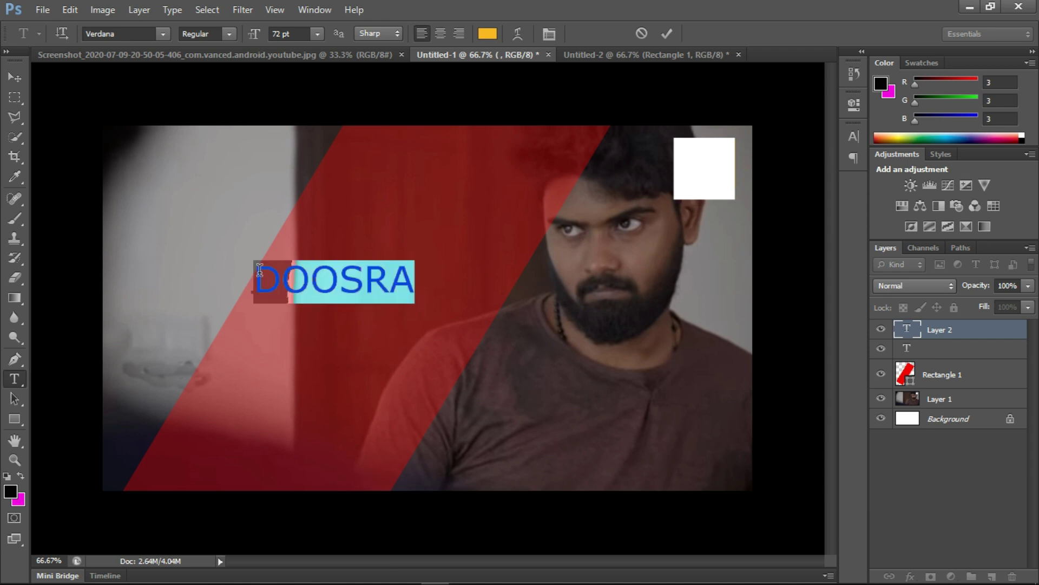
{"action": "left_click", "coordinate": [854, 138]}
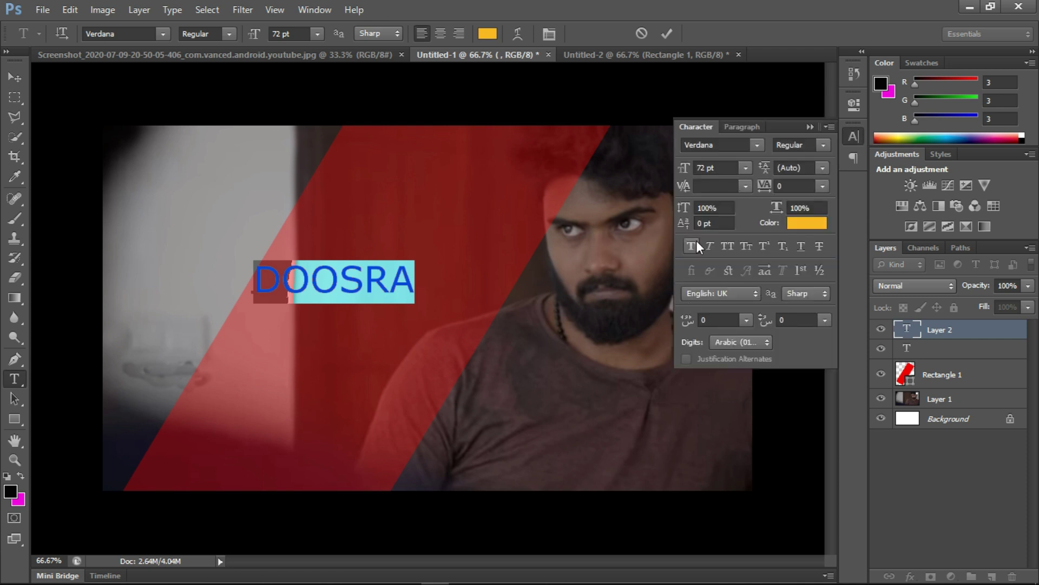
{"action": "left_click", "coordinate": [746, 167]}
{"action": "left_click", "coordinate": [716, 168]}
{"action": "left_click", "coordinate": [808, 127]}
- Duplicate the DOOSRA layer and offset the copy a few pixels right
{"action": "left_click", "coordinate": [12, 81]}
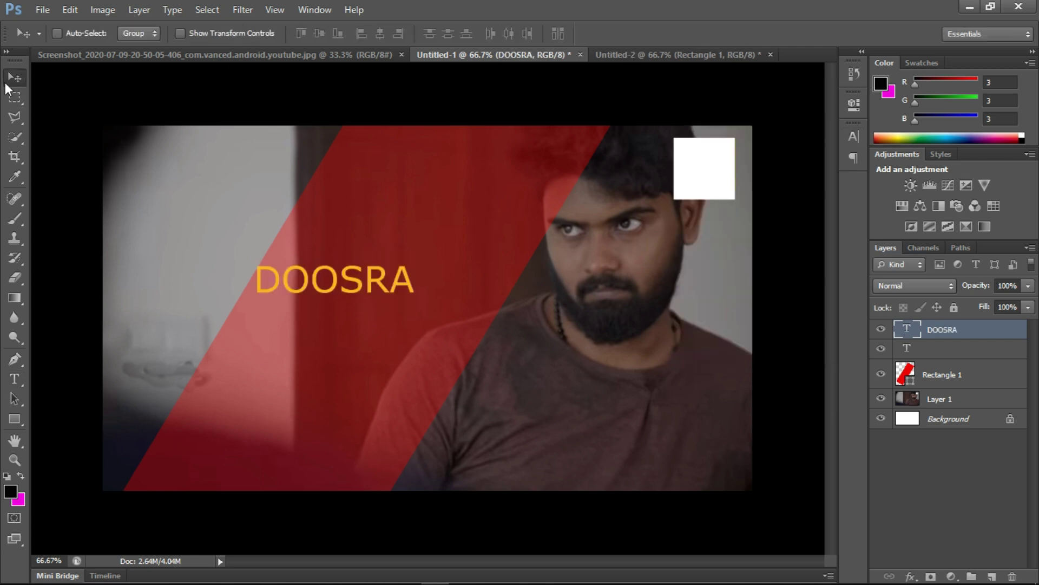
{"action": "key", "text": "shift+Right"}
{"action": "key", "text": "shift+Right"}
{"action": "right_click", "coordinate": [953, 328]}
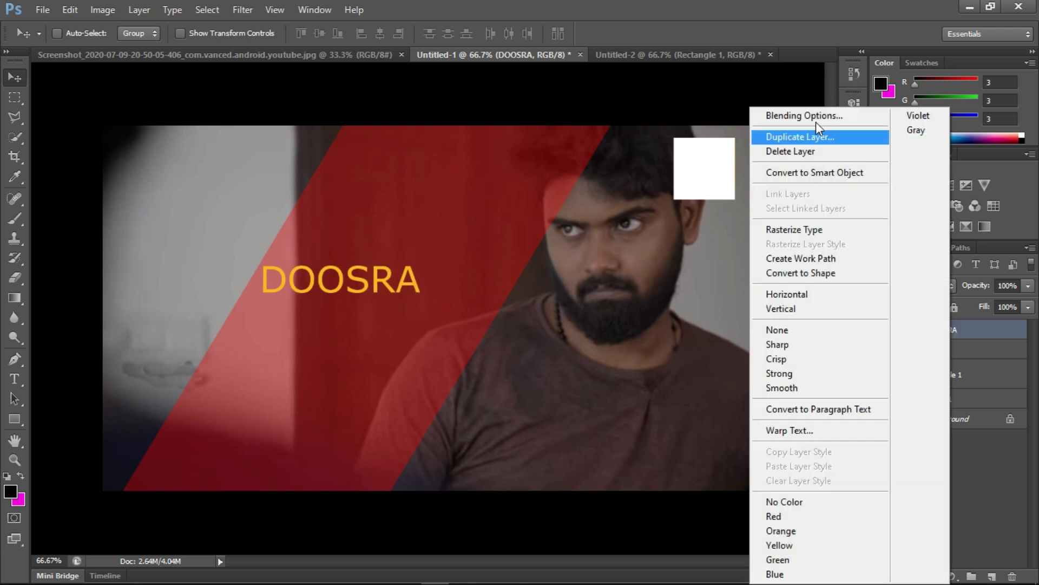
{"action": "left_click", "coordinate": [808, 135]}
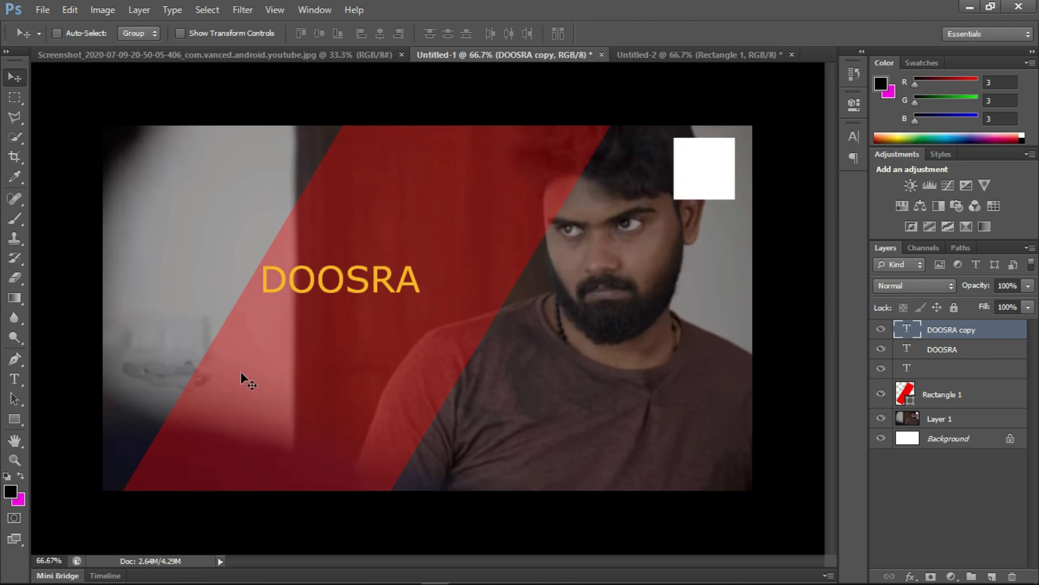
{"action": "left_click_drag", "start_coordinate": [311, 285], "coordinate": [314, 285]}
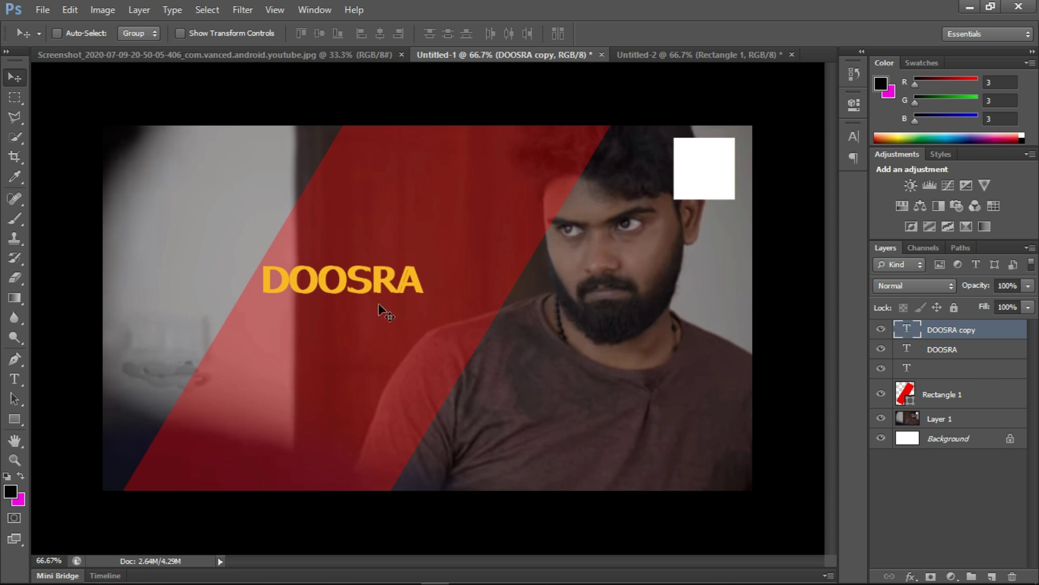
{"action": "left_click", "coordinate": [15, 379]}
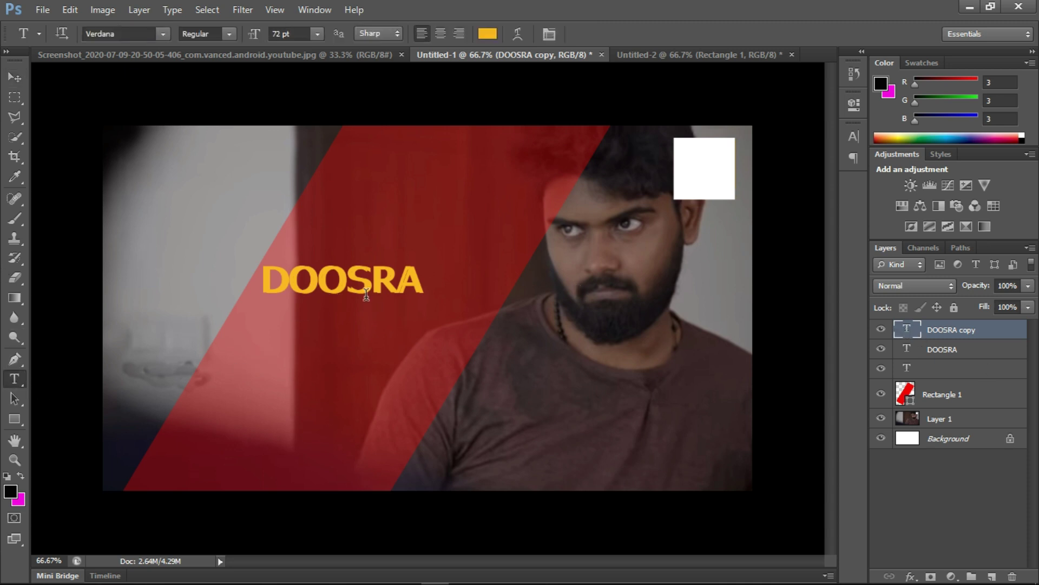
- Recolour the DOOSRA copy's text white
{"action": "left_click_drag", "start_coordinate": [412, 283], "coordinate": [273, 281]}
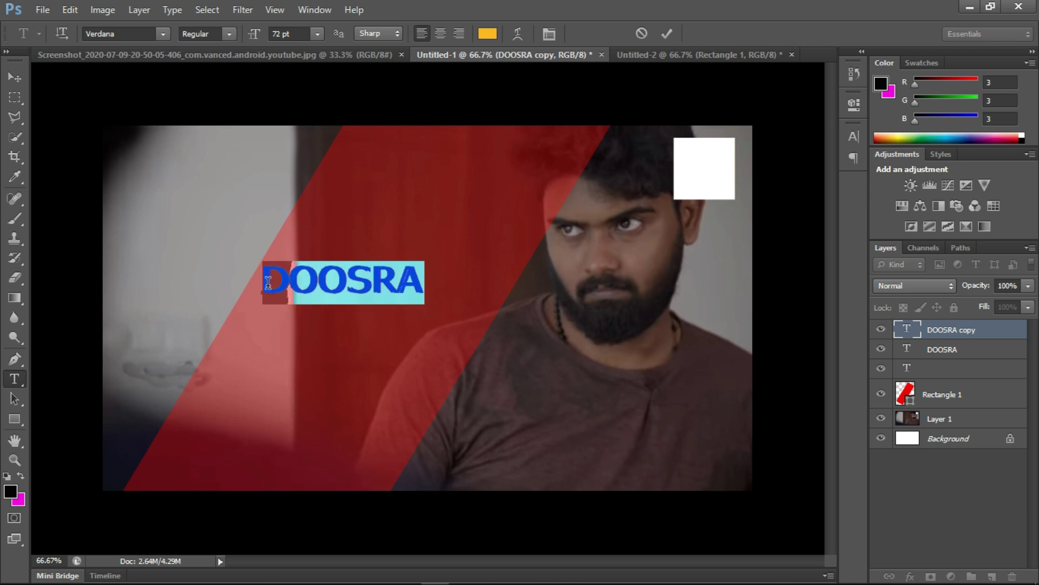
{"action": "left_click", "coordinate": [487, 33]}
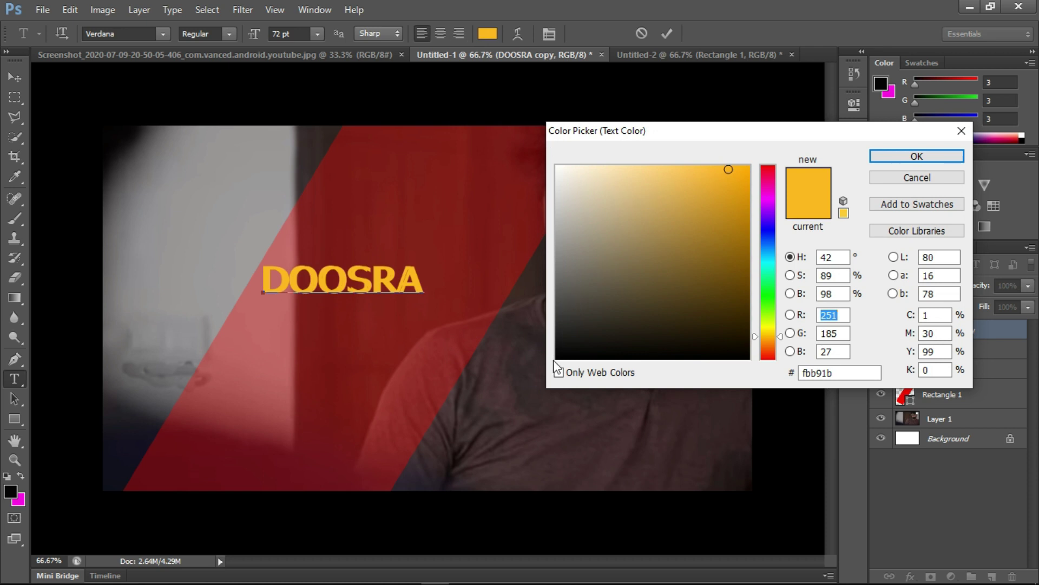
{"action": "left_click", "coordinate": [561, 357]}
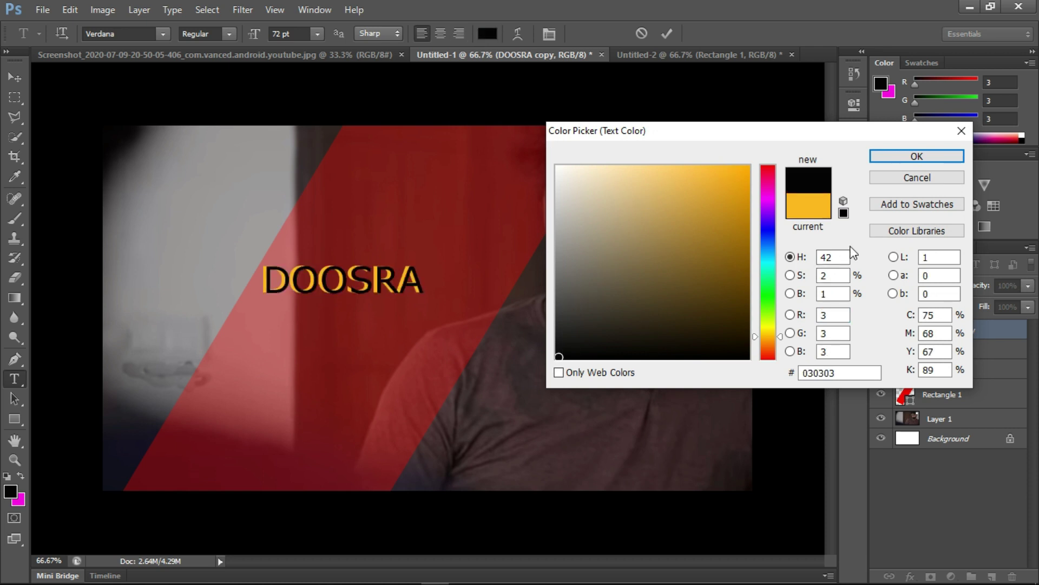
{"action": "left_click", "coordinate": [557, 168]}
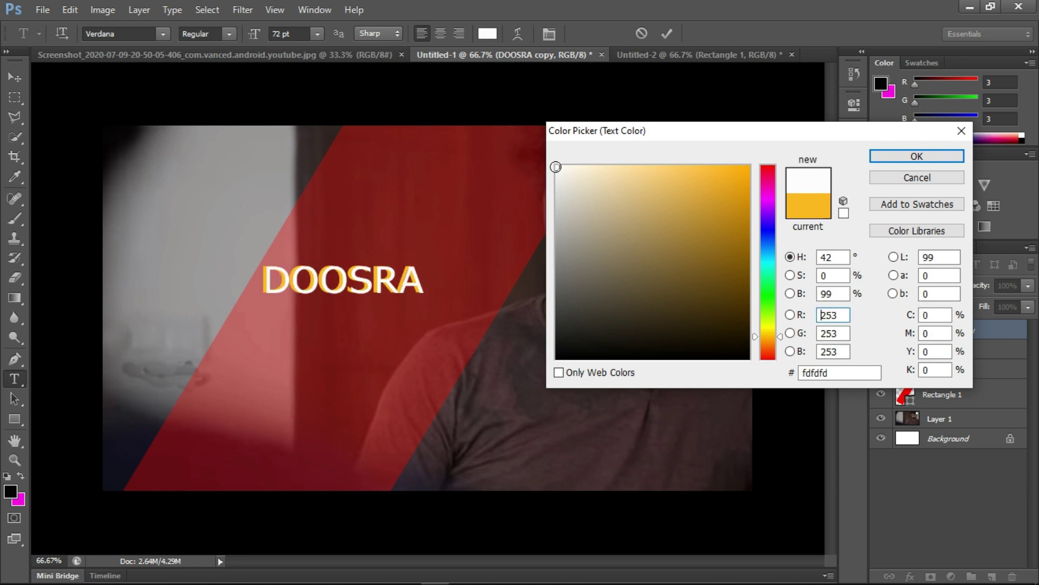
{"action": "left_click", "coordinate": [915, 157]}
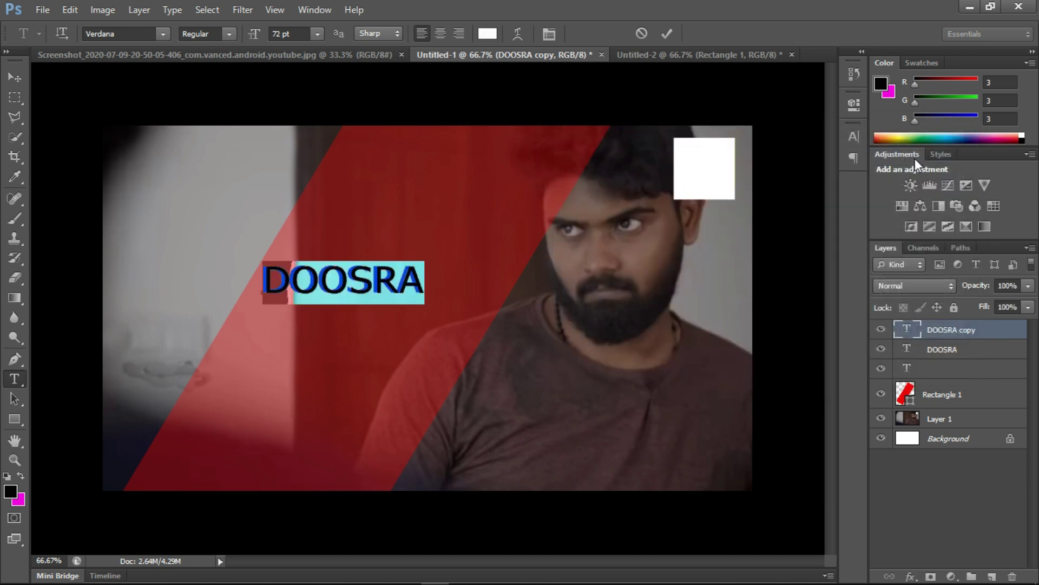
{"action": "left_click", "coordinate": [913, 349]}
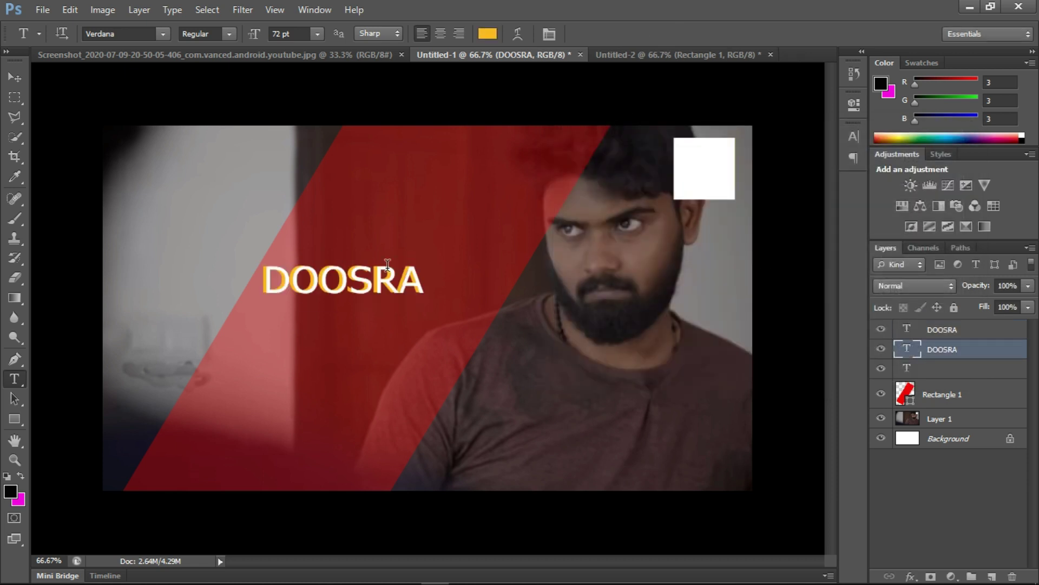
- Preview the stacked title colours and add a new empty text layer beside DOOSRA
{"action": "left_click_drag", "start_coordinate": [416, 278], "coordinate": [250, 273]}
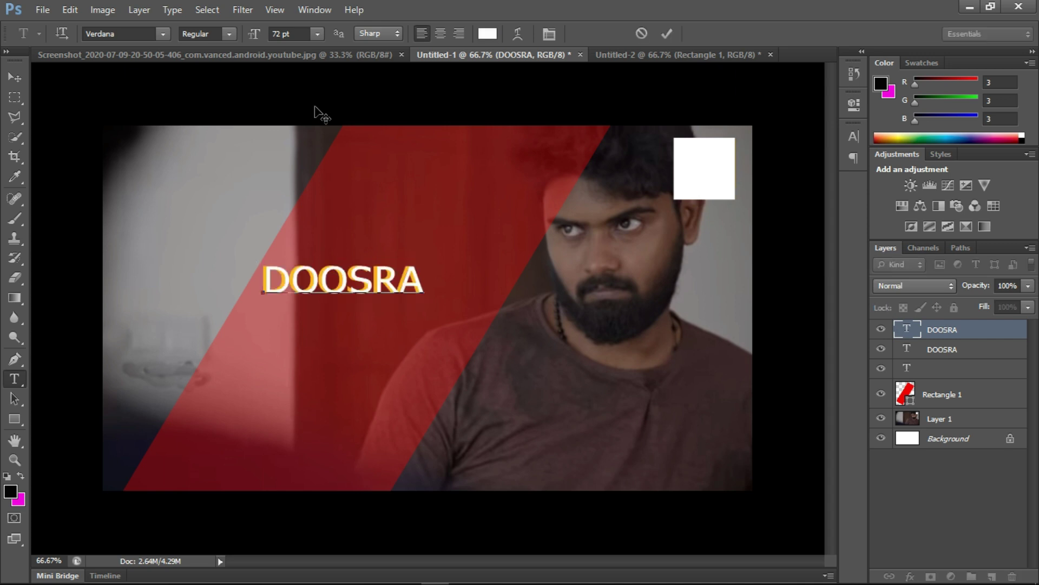
{"action": "left_click", "coordinate": [961, 351]}
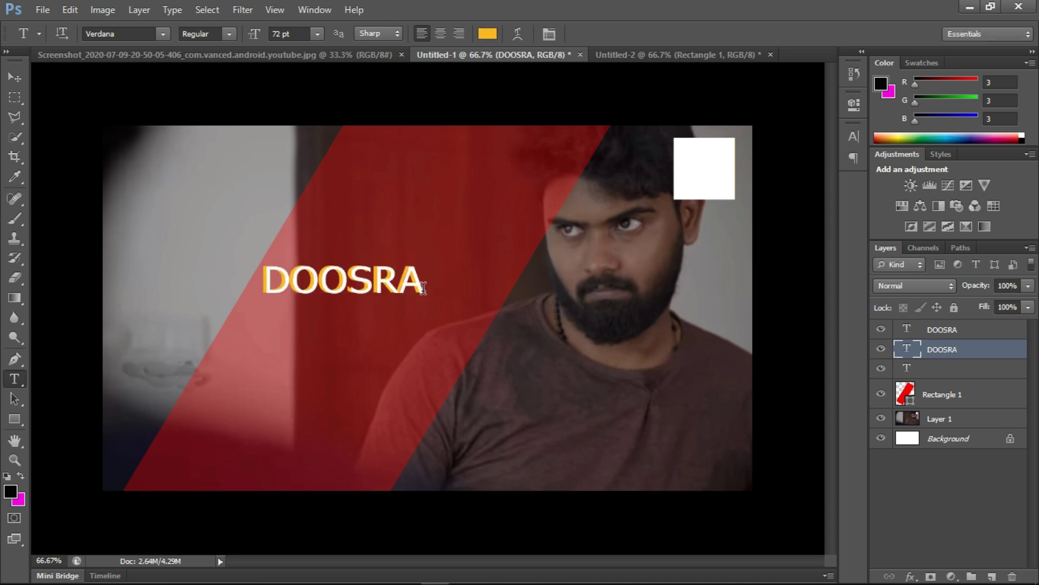
{"action": "left_click_drag", "start_coordinate": [401, 283], "coordinate": [274, 282]}
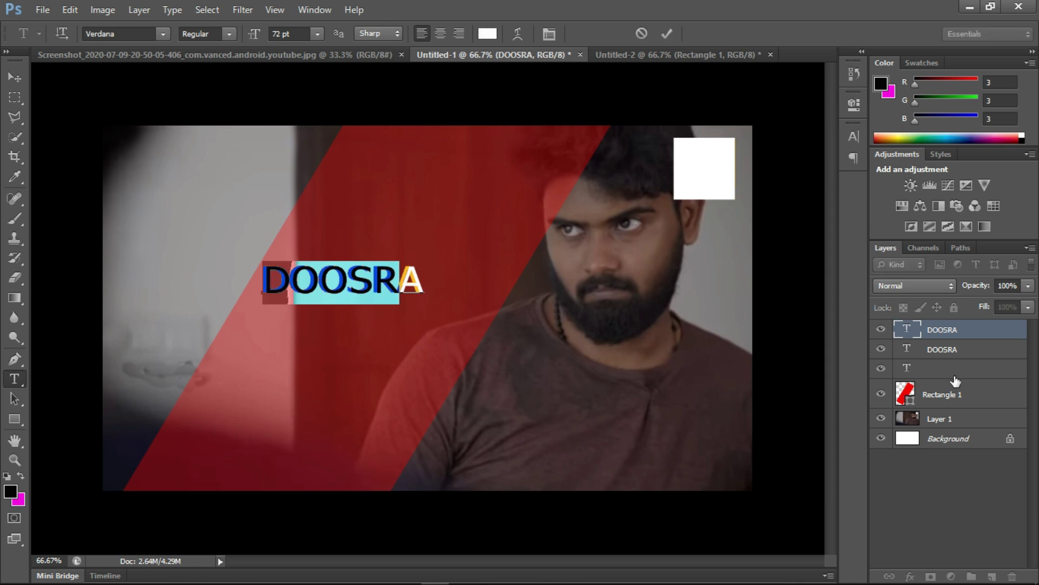
{"action": "key", "text": "ctrl+h"}
{"action": "left_click", "coordinate": [954, 327]}
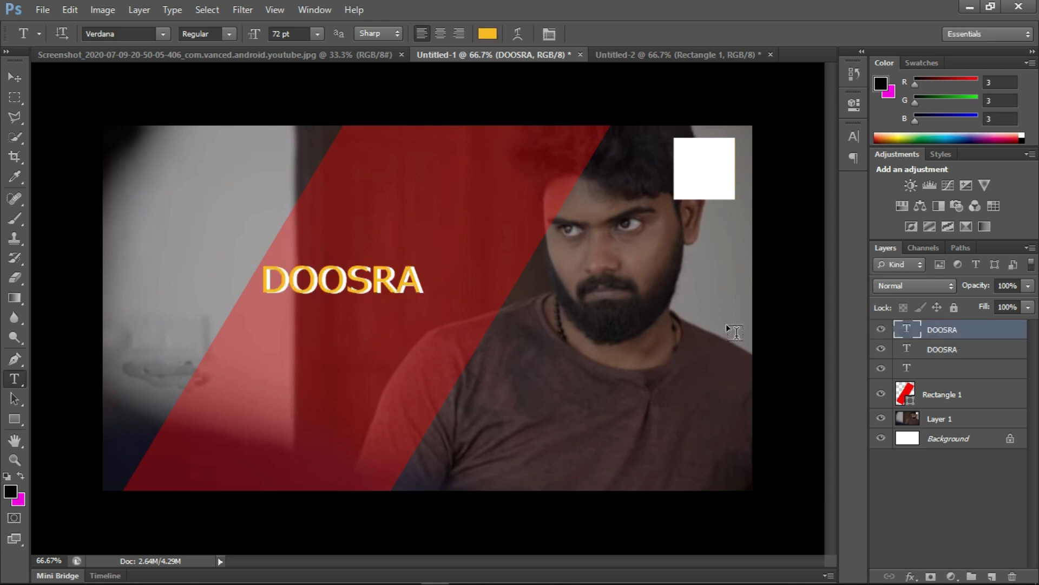
{"action": "left_click", "coordinate": [412, 278]}
{"action": "left_click", "coordinate": [14, 77]}
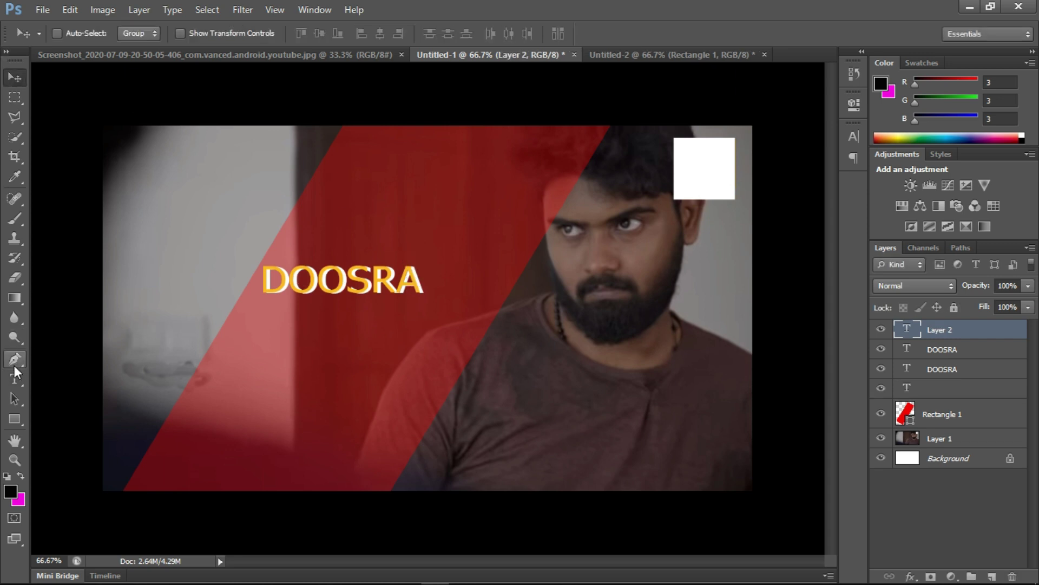
- Recolour the original DOOSRA title near-black (#070707) as a dark offset shadow
{"action": "left_click", "coordinate": [15, 377]}
{"action": "left_click_drag", "start_coordinate": [417, 279], "coordinate": [371, 280]}
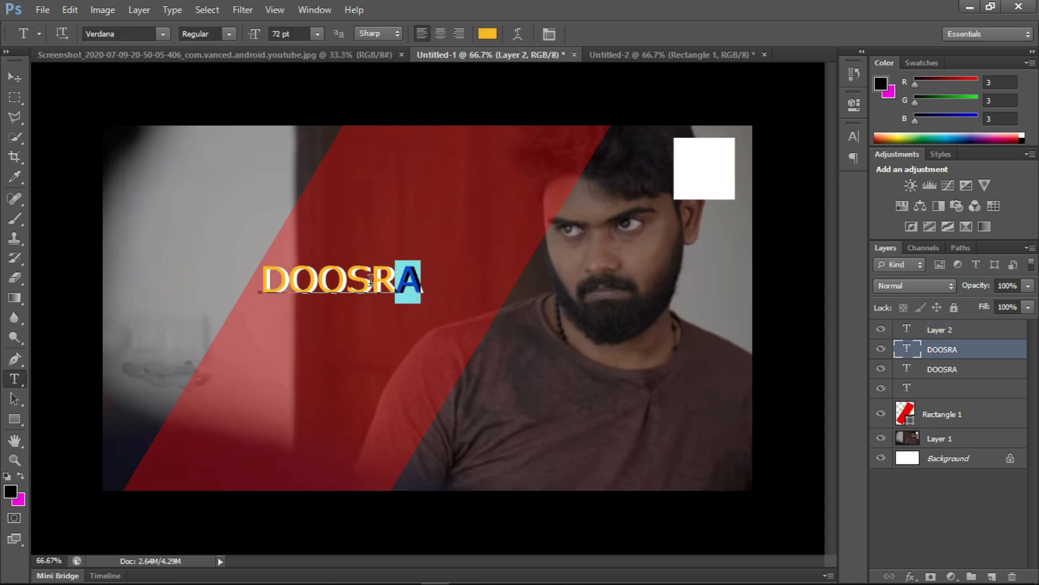
{"action": "double_click", "coordinate": [262, 279]}
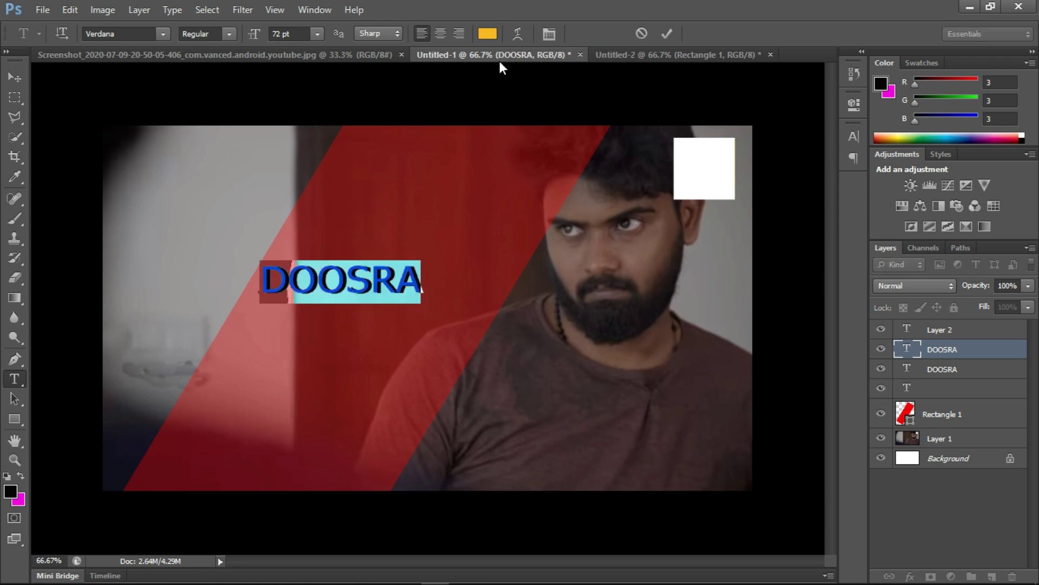
{"action": "left_click", "coordinate": [487, 33]}
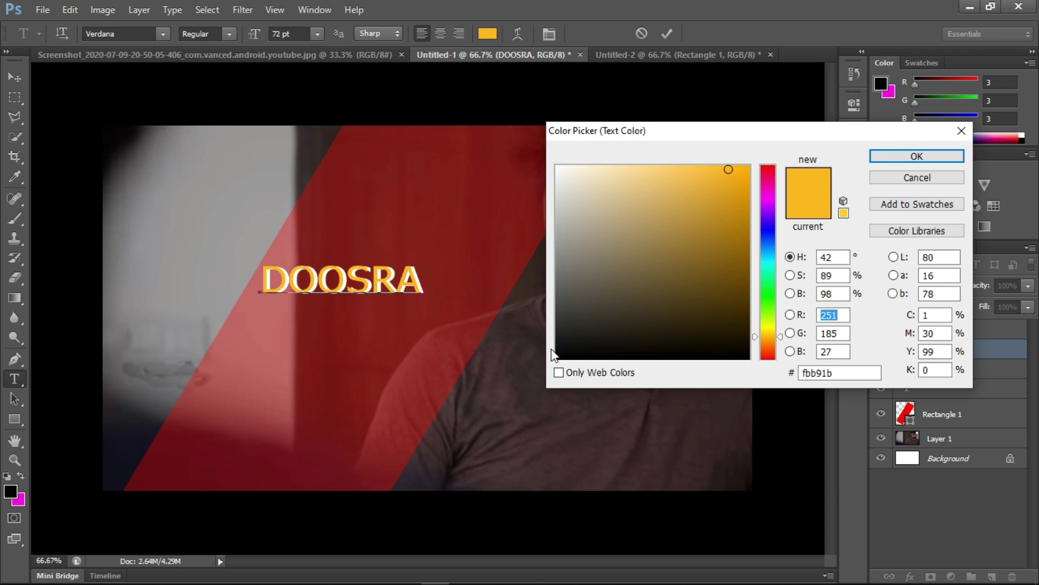
{"action": "left_click", "coordinate": [559, 354]}
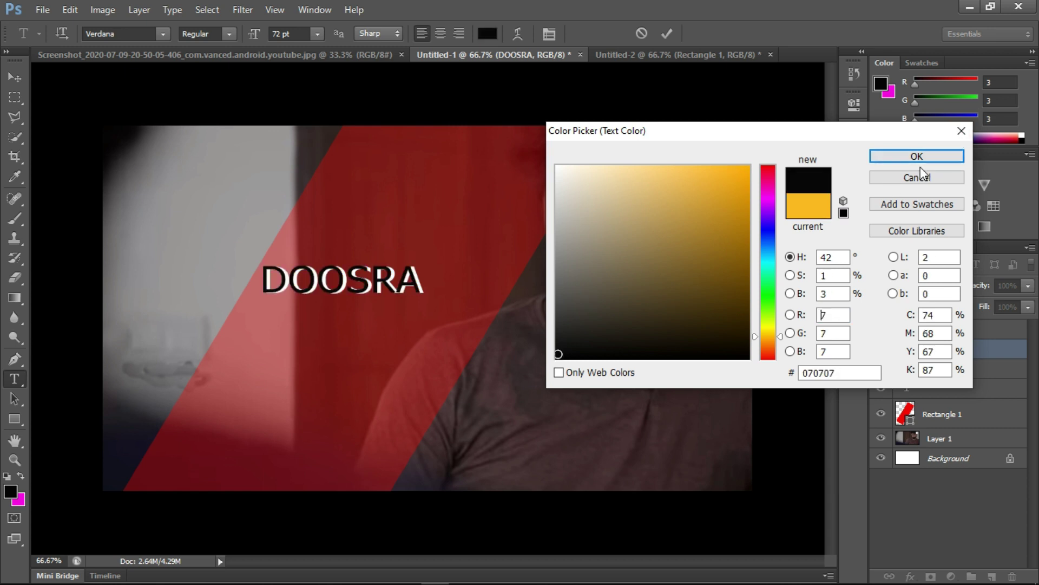
{"action": "left_click", "coordinate": [919, 158]}
{"action": "left_click", "coordinate": [941, 369]}
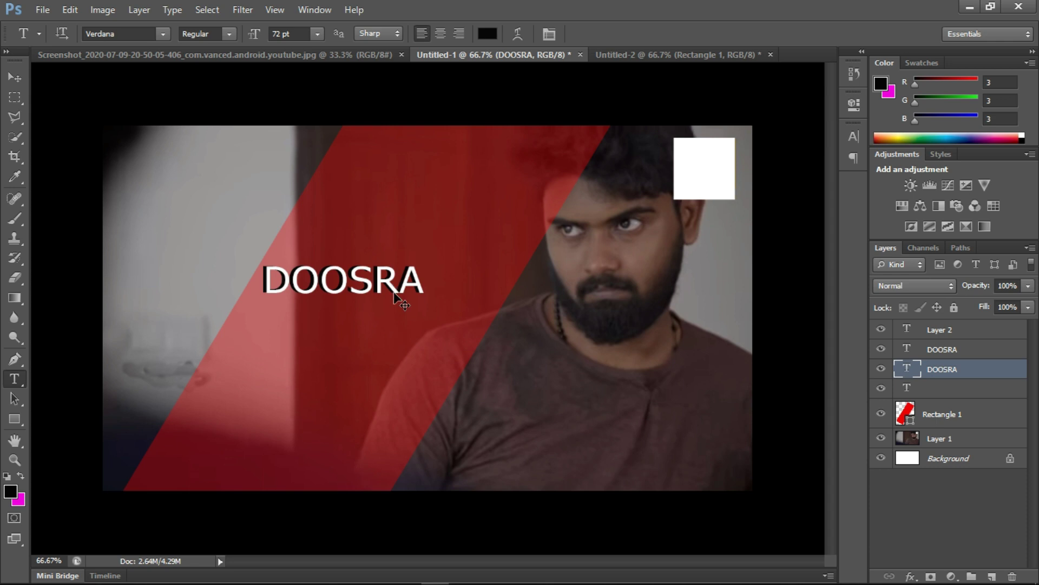
{"action": "key", "text": "ctrl+t"}
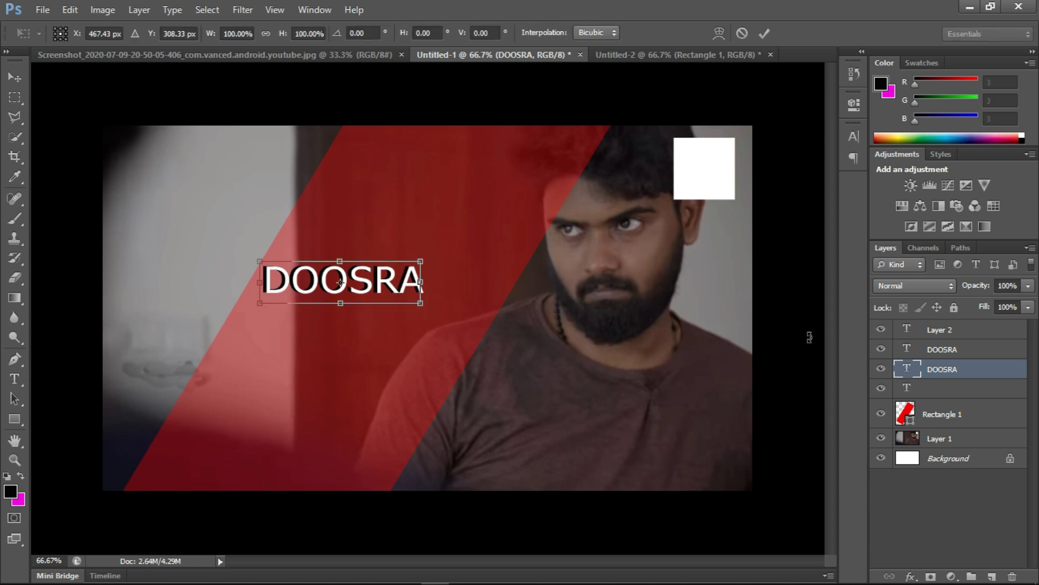
- Scale both DOOSRA text layers together, wider and to about 136% height
{"action": "left_click", "coordinate": [15, 77]}
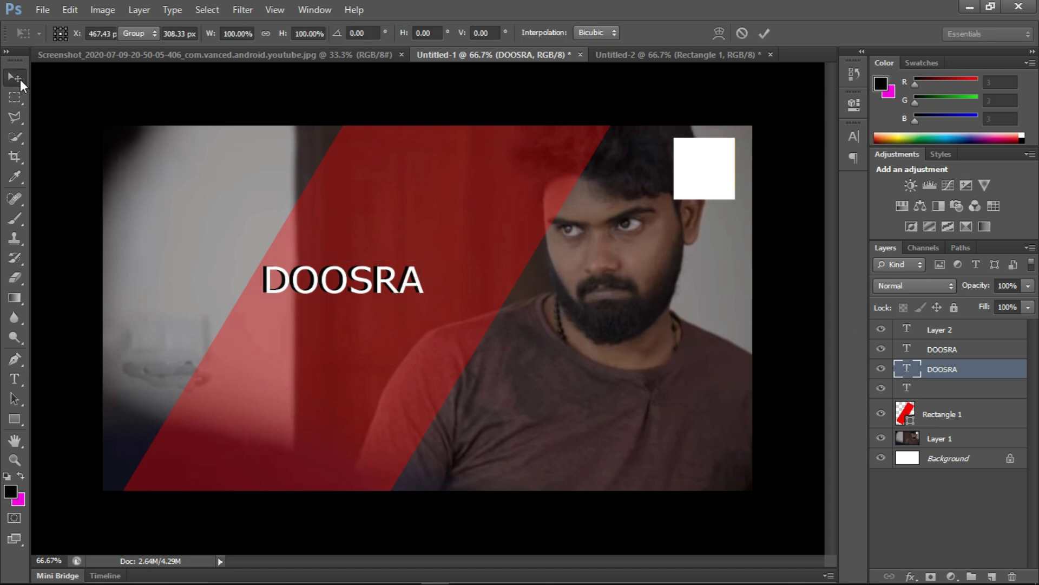
{"action": "left_click", "coordinate": [963, 349]}
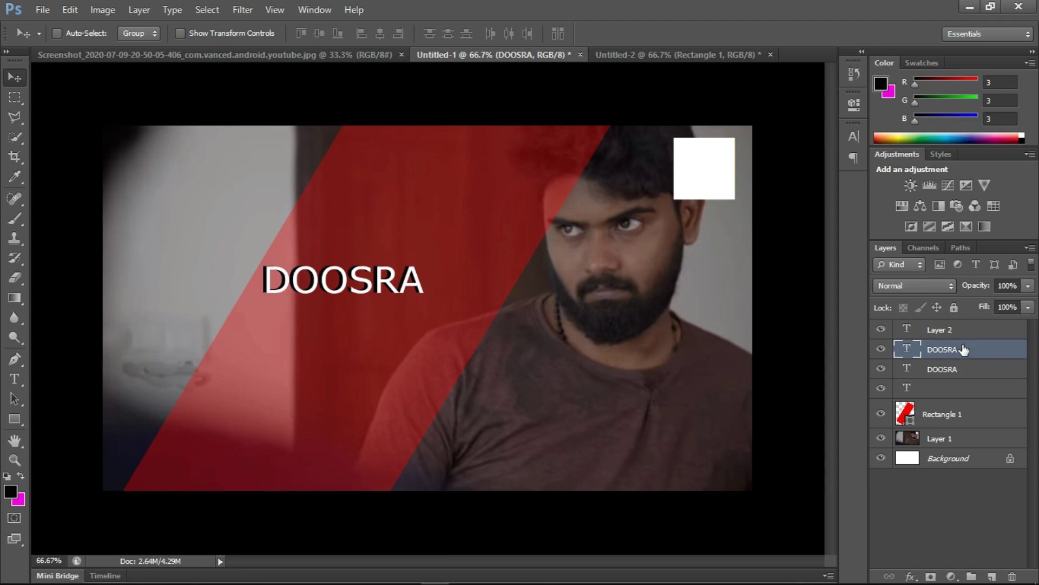
{"action": "left_click", "coordinate": [966, 373], "text": "shift"}
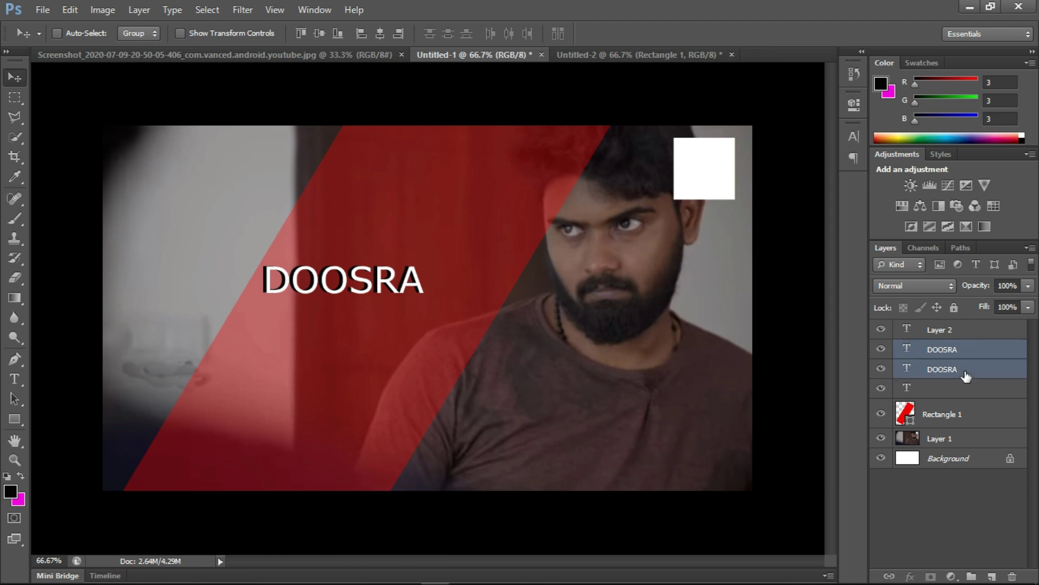
{"action": "key", "text": "ctrl+t"}
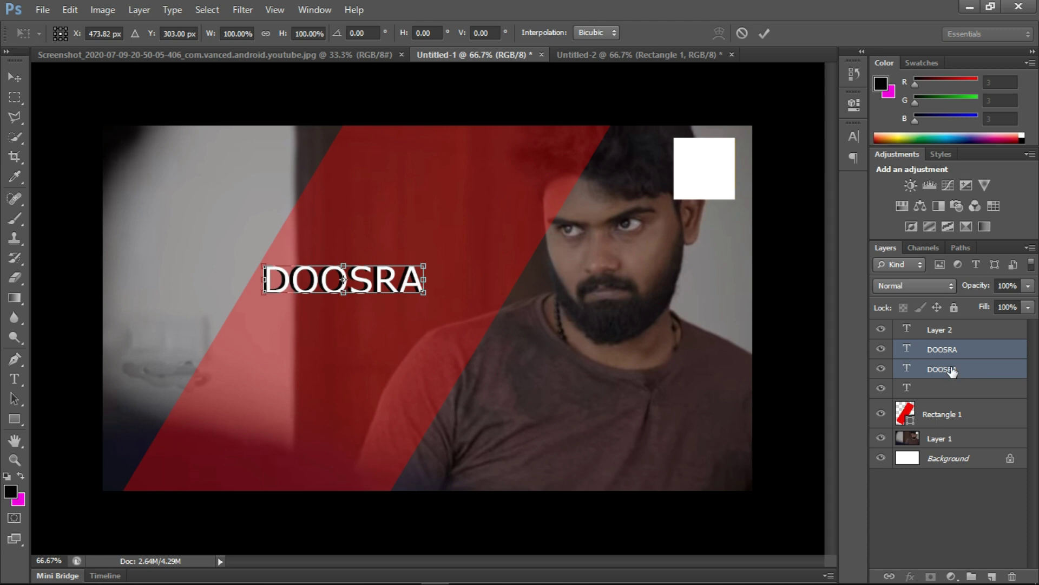
{"action": "left_click_drag", "start_coordinate": [424, 293], "coordinate": [459, 300]}
{"action": "left_click_drag", "start_coordinate": [360, 299], "coordinate": [362, 304]}
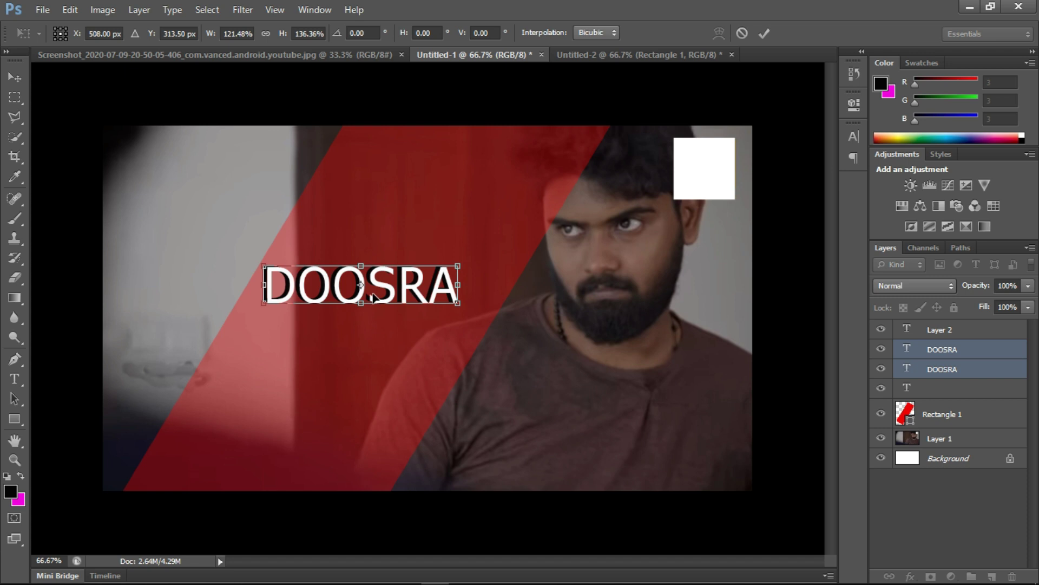
{"action": "key", "text": "Return"}
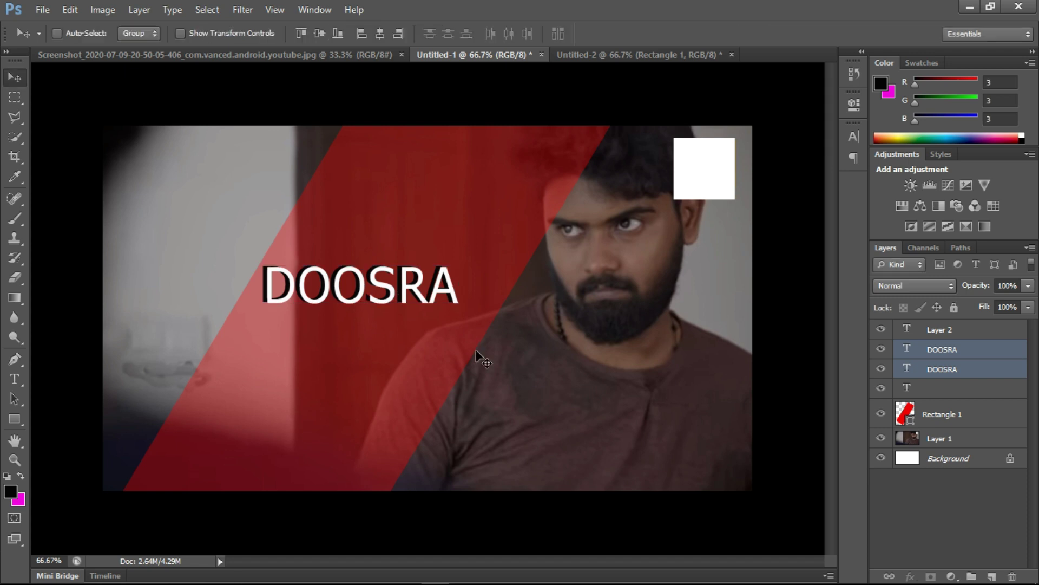
{"action": "left_click", "coordinate": [645, 59]}
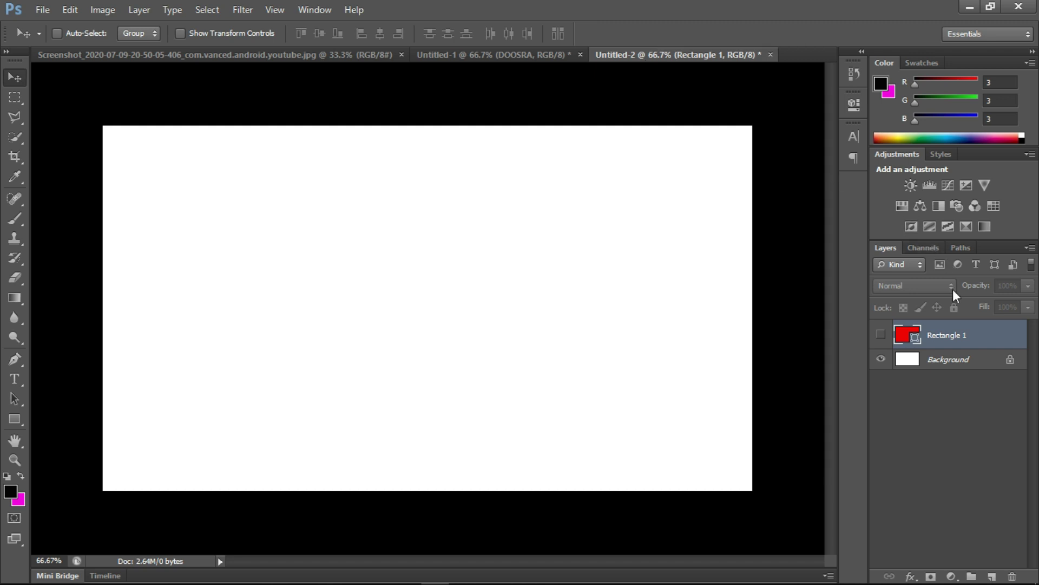
- Remove the Rectangle 1 layer from Untitled-2 and return to the Untitled-1 thumbnail
{"action": "right_click", "coordinate": [894, 340]}
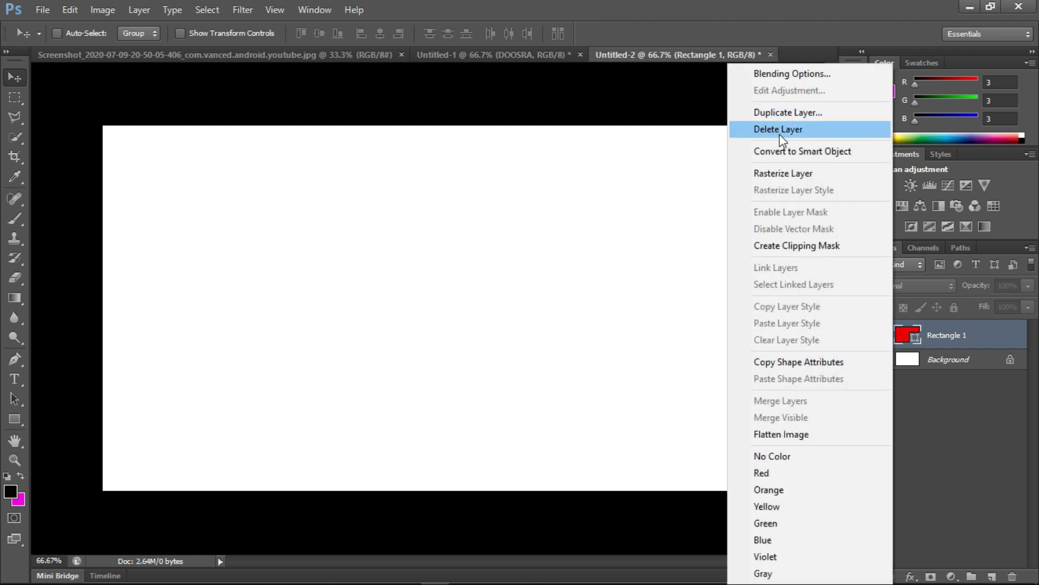
{"action": "left_click", "coordinate": [780, 131]}
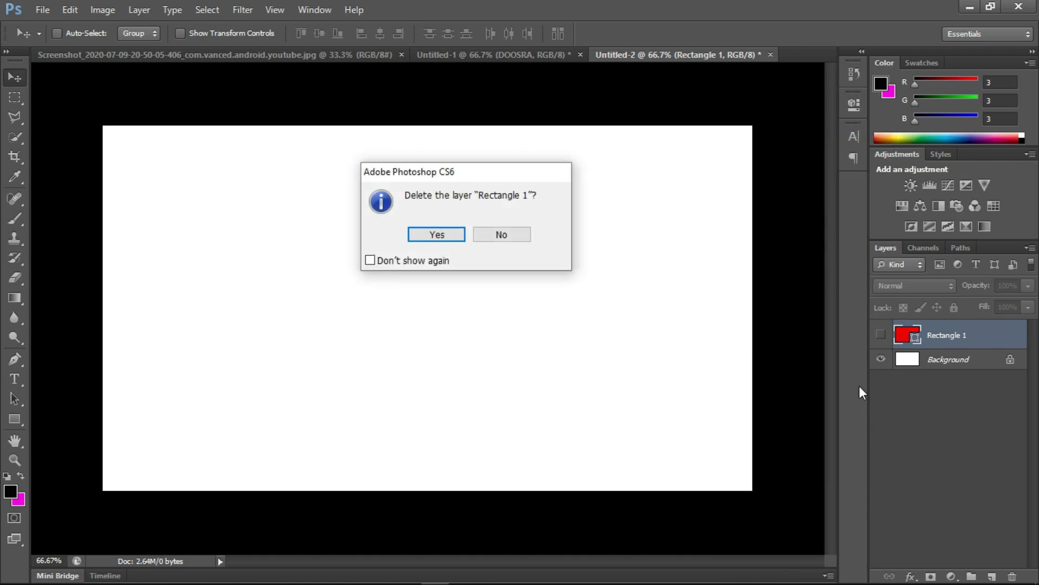
{"action": "key", "text": "Return"}
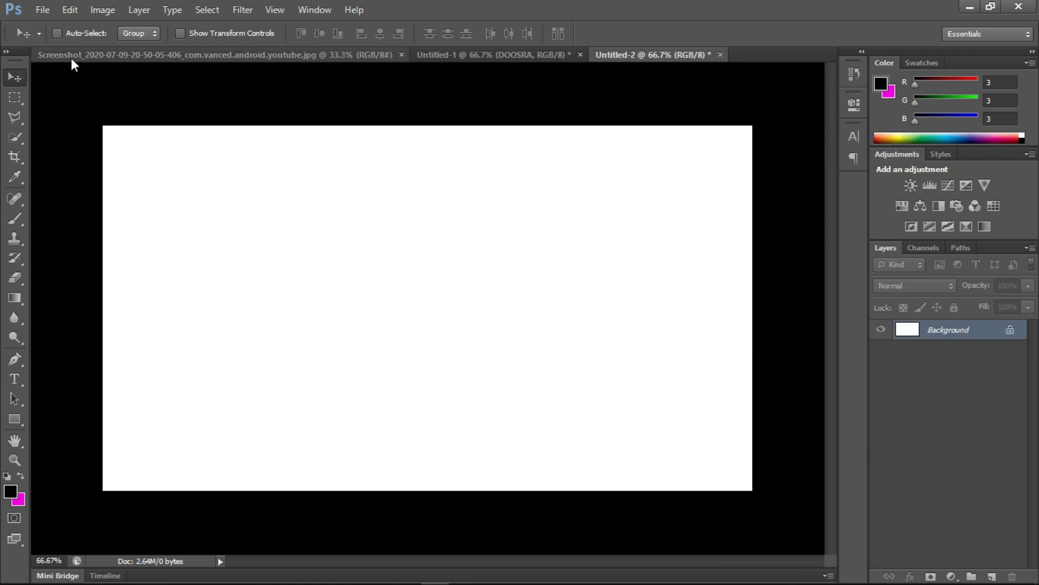
{"action": "mouse_move", "coordinate": [292, 249]}
{"action": "left_mouse_down"}
{"action": "mouse_move", "coordinate": [476, 60]}
{"action": "mouse_move", "coordinate": [450, 127]}
{"action": "left_mouse_up"}
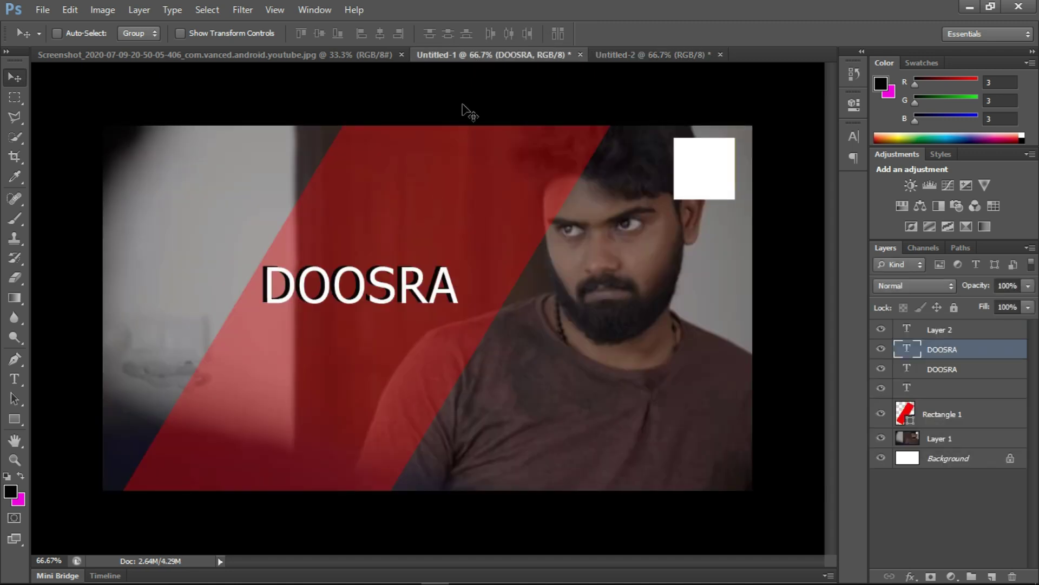
- Copy Untitled-2's white canvas in as Layer 3, resized into a small box below DOOSRA
{"action": "mouse_move", "coordinate": [644, 295]}
{"action": "left_mouse_down"}
{"action": "mouse_move", "coordinate": [563, 211]}
{"action": "mouse_move", "coordinate": [460, 208]}
{"action": "mouse_move", "coordinate": [460, 217]}
{"action": "left_mouse_up"}
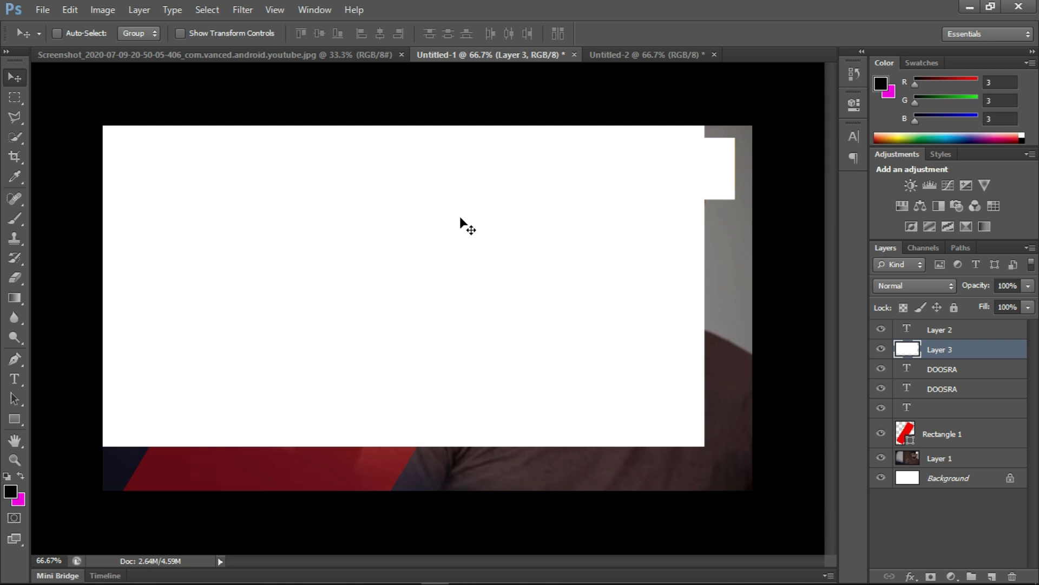
{"action": "key", "text": "ctrl+t"}
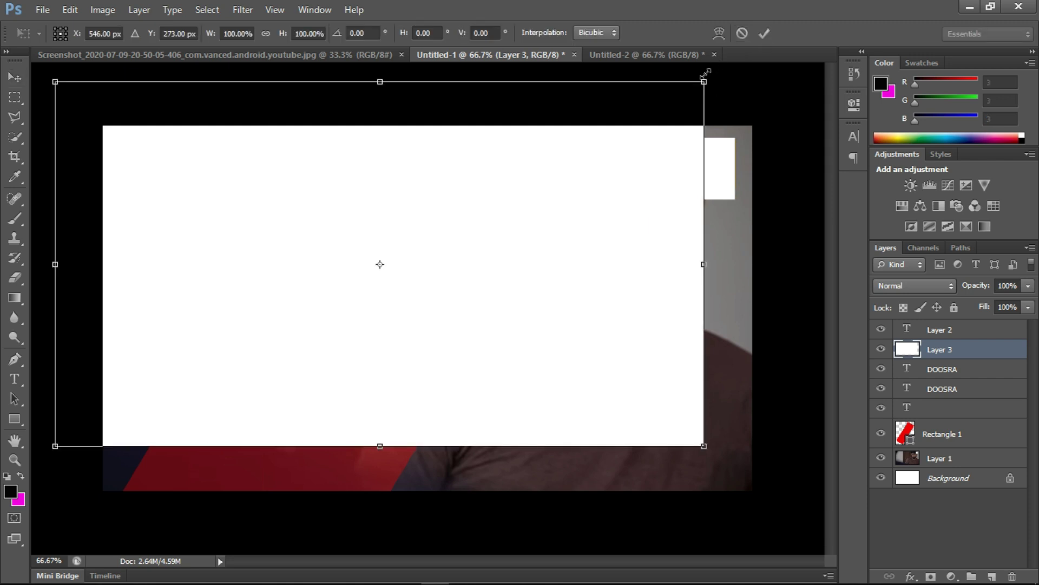
{"action": "mouse_move", "coordinate": [704, 82]}
{"action": "left_mouse_down"}
{"action": "mouse_move", "coordinate": [414, 377]}
{"action": "mouse_move", "coordinate": [216, 493]}
{"action": "left_mouse_up"}
{"action": "mouse_move", "coordinate": [128, 423]}
{"action": "left_mouse_down"}
{"action": "mouse_move", "coordinate": [469, 371]}
{"action": "mouse_move", "coordinate": [481, 382]}
{"action": "mouse_move", "coordinate": [467, 382]}
{"action": "left_mouse_up"}
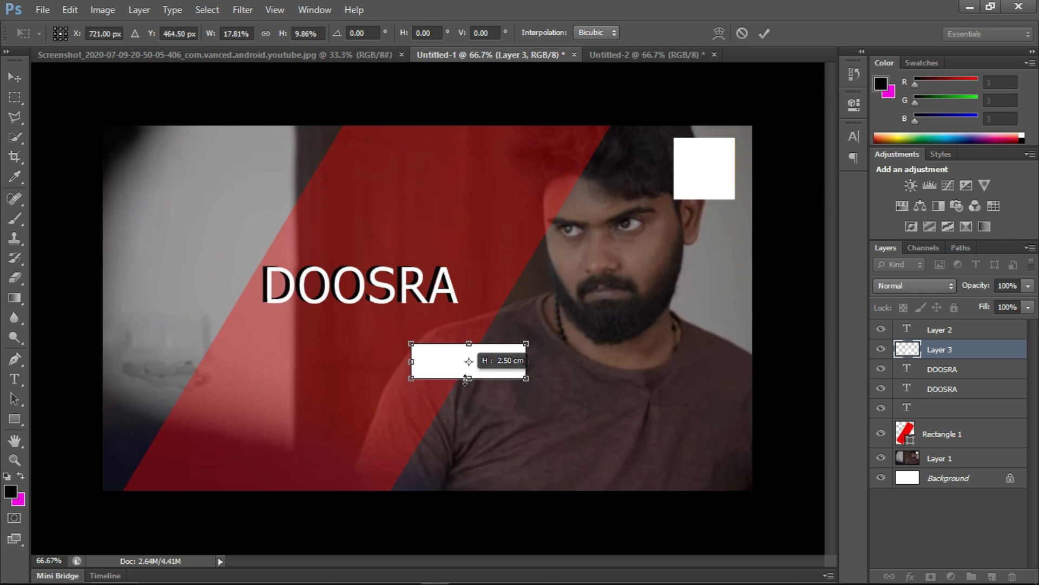
{"action": "left_click_drag", "start_coordinate": [465, 380], "coordinate": [466, 385]}
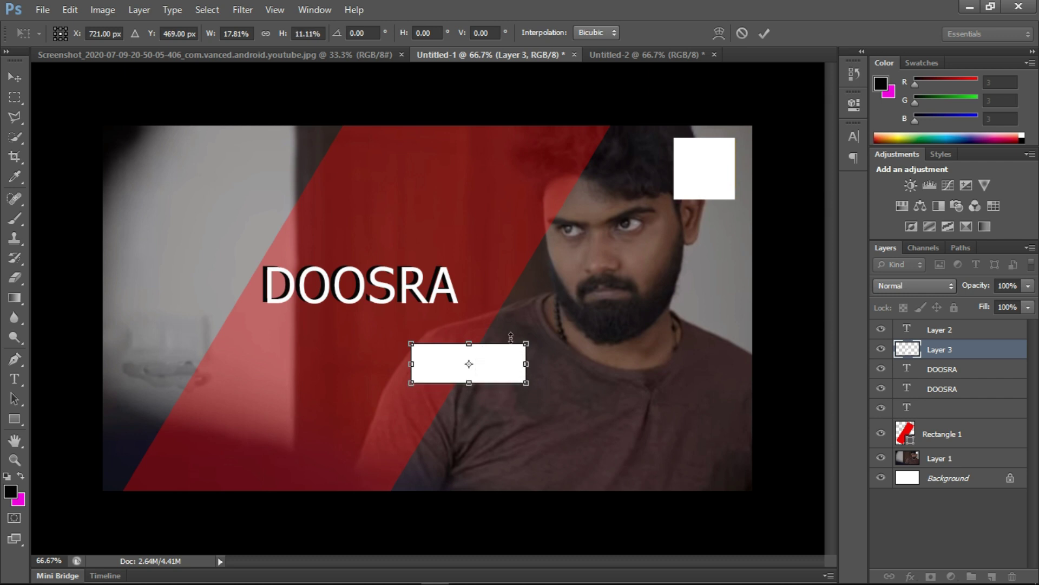
{"action": "mouse_move", "coordinate": [526, 343]}
{"action": "left_mouse_down"}
{"action": "mouse_move", "coordinate": [501, 342]}
{"action": "mouse_move", "coordinate": [468, 362]}
{"action": "left_mouse_up"}
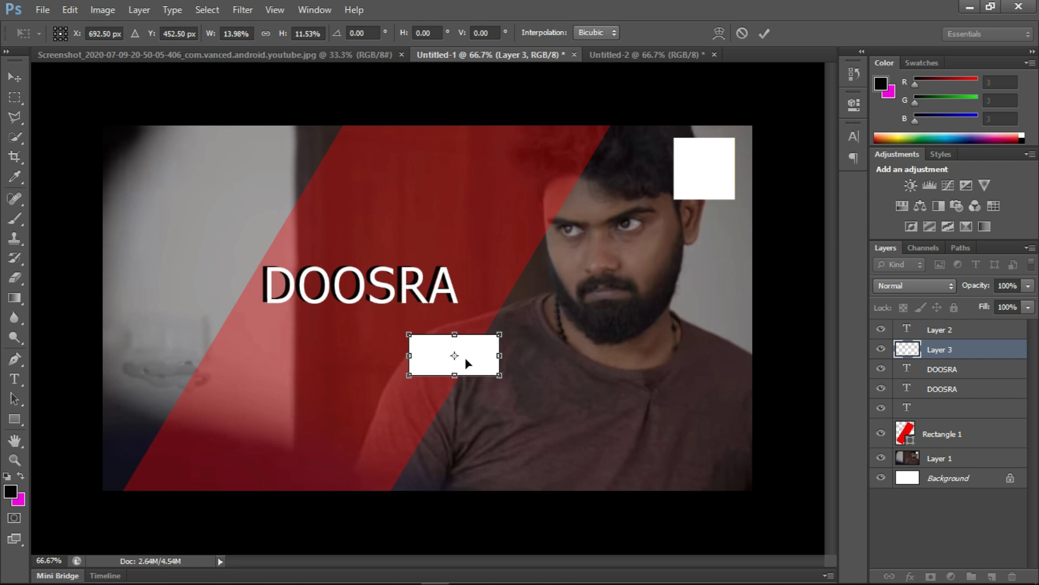
{"action": "key", "text": "Return"}
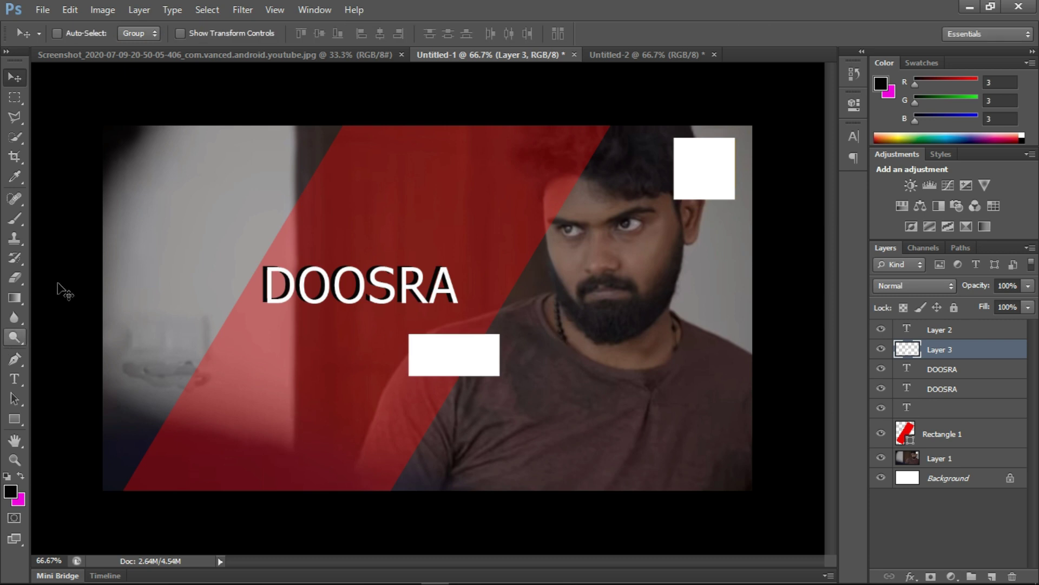
- Type 'PART 4' in red Franklin Gothic Heavy inside the white box
{"action": "left_click", "coordinate": [15, 379]}
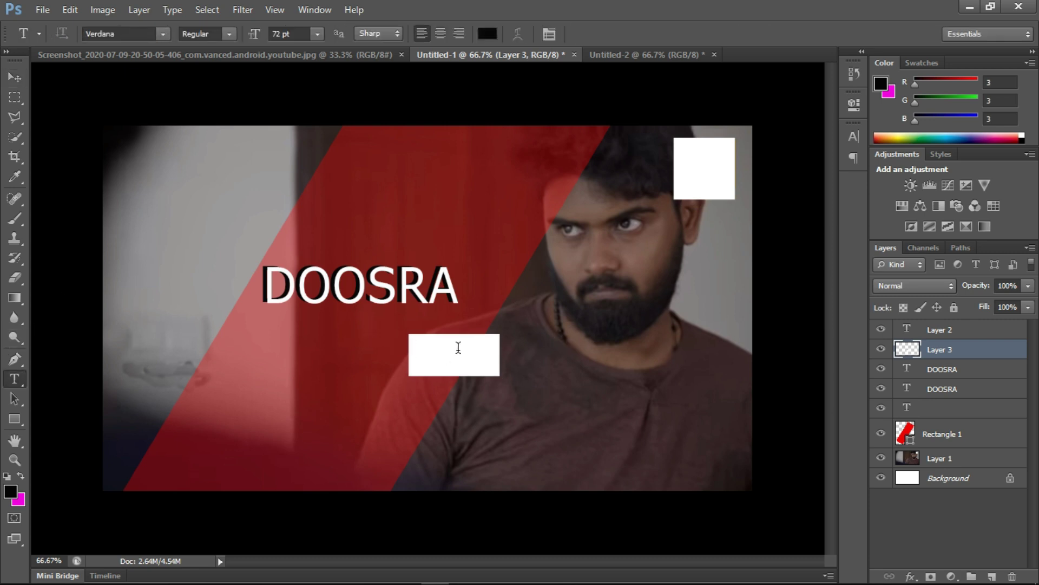
{"action": "left_click", "coordinate": [425, 354]}
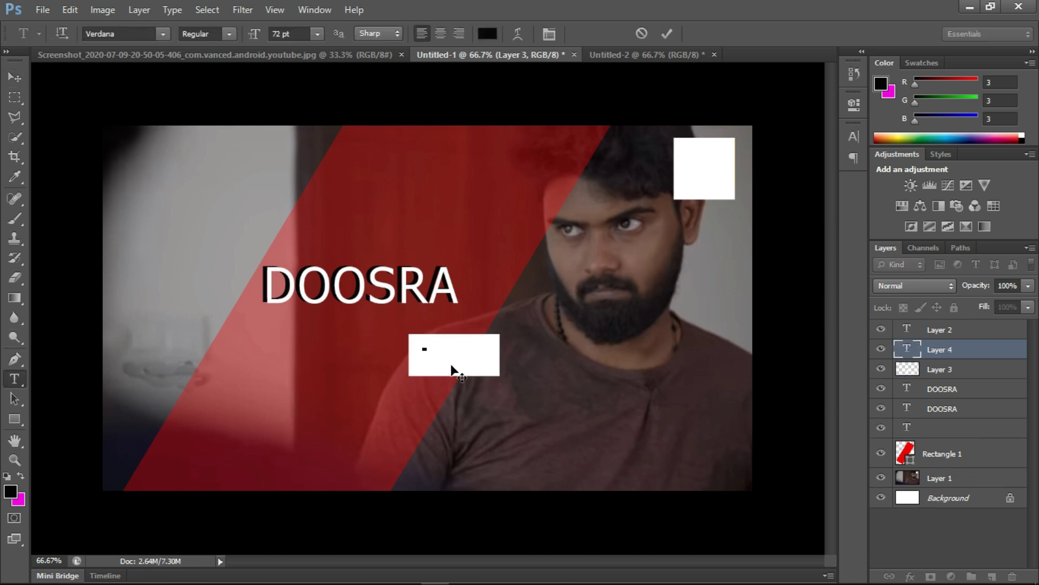
{"action": "left_click", "coordinate": [414, 352]}
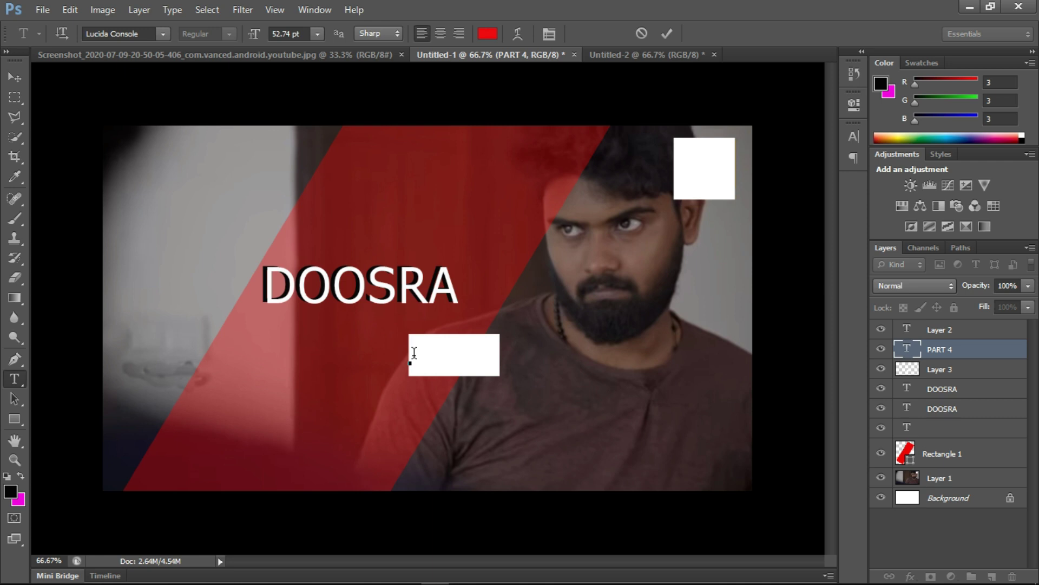
{"action": "left_click", "coordinate": [162, 34]}
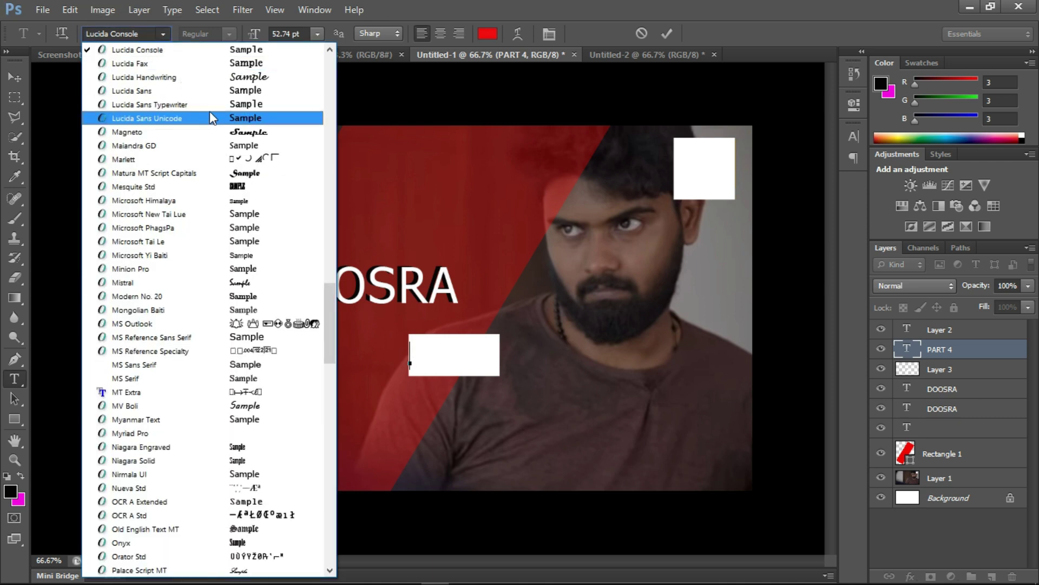
{"action": "scroll", "coordinate": [235, 280], "scroll_direction": "up", "scroll_amount": 2}
{"action": "scroll", "coordinate": [236, 280], "scroll_direction": "up", "scroll_amount": 7}
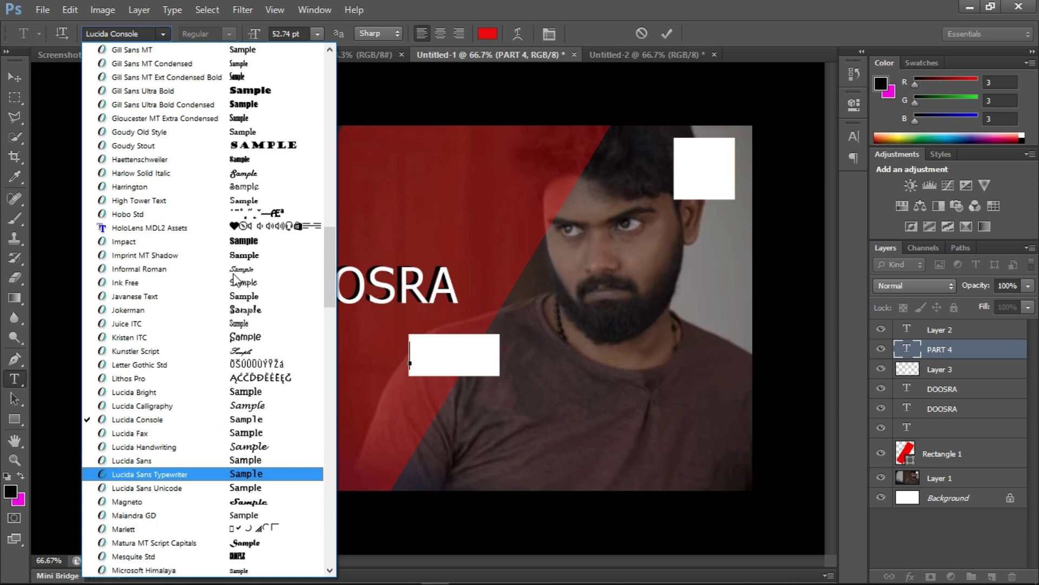
{"action": "scroll", "coordinate": [235, 277], "scroll_direction": "up", "scroll_amount": 5}
{"action": "scroll", "coordinate": [236, 278], "scroll_direction": "up", "scroll_amount": 5}
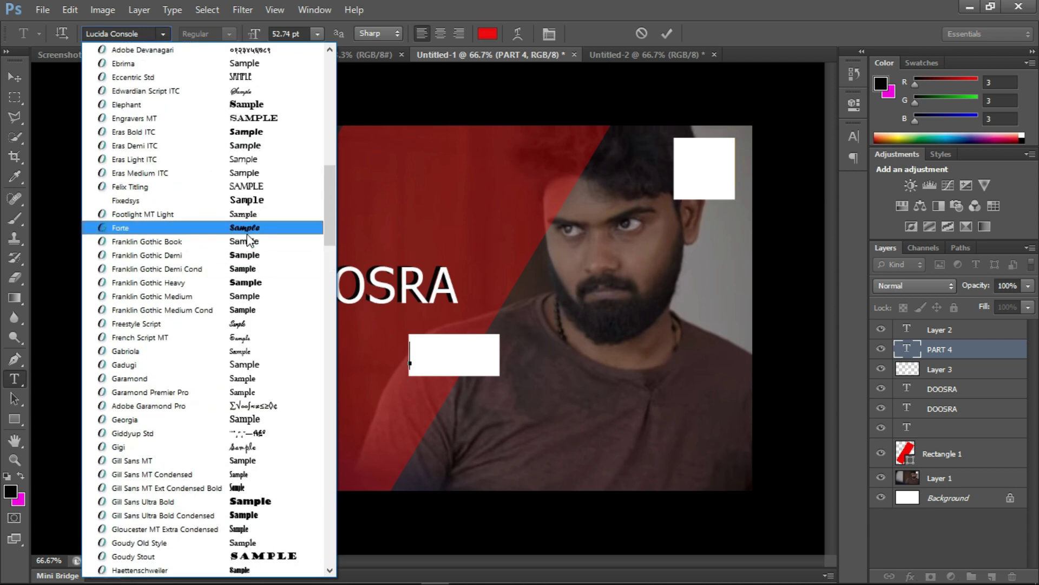
{"action": "left_click", "coordinate": [246, 282]}
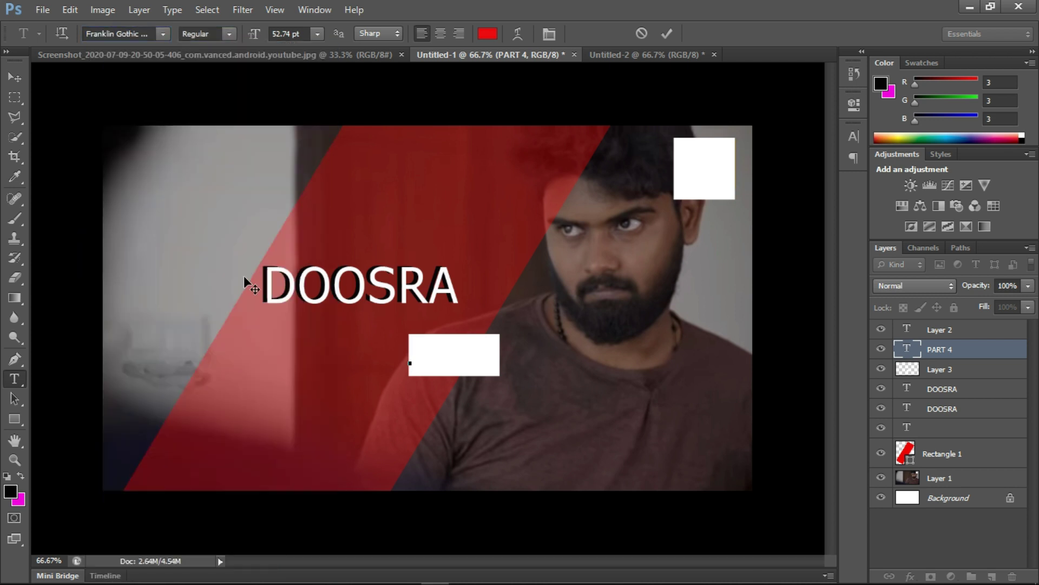
{"action": "type", "text": "P"}
{"action": "type", "text": "ART"}
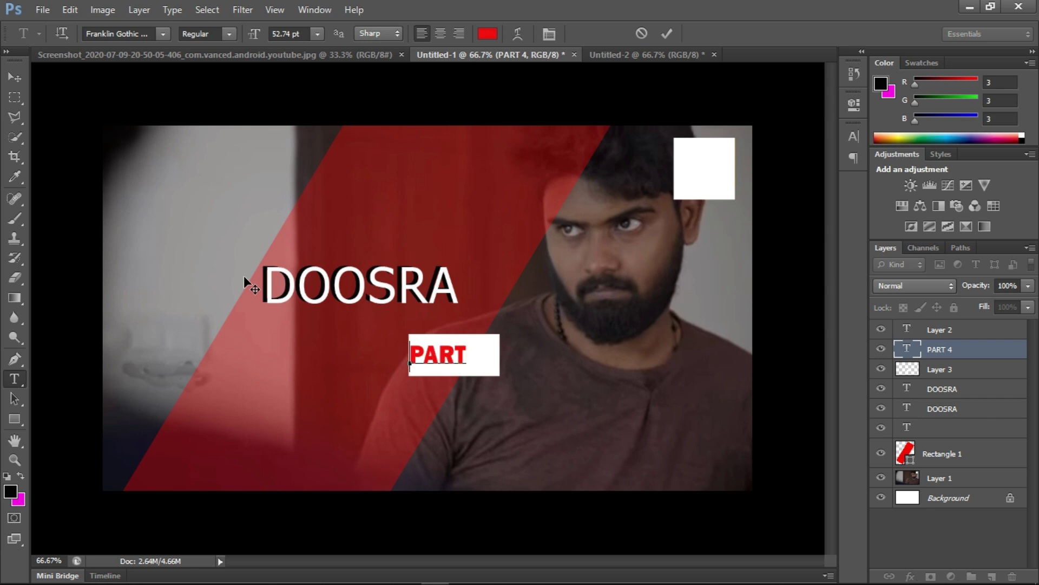
{"action": "type", "text": " 4"}
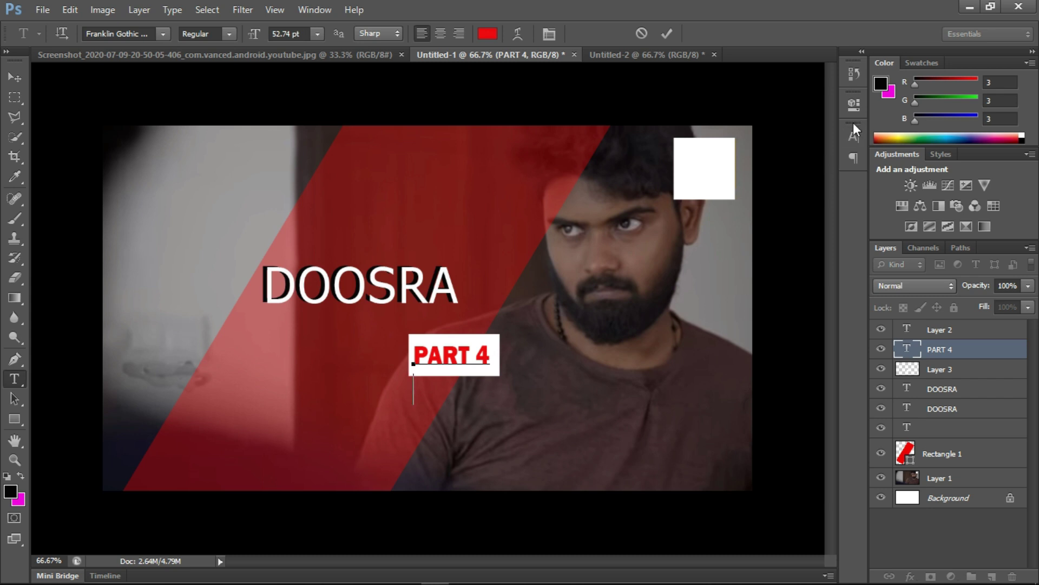
- Give all of the PART 4 text a 150% vertical scale in the Character panel
{"action": "left_click", "coordinate": [854, 138]}
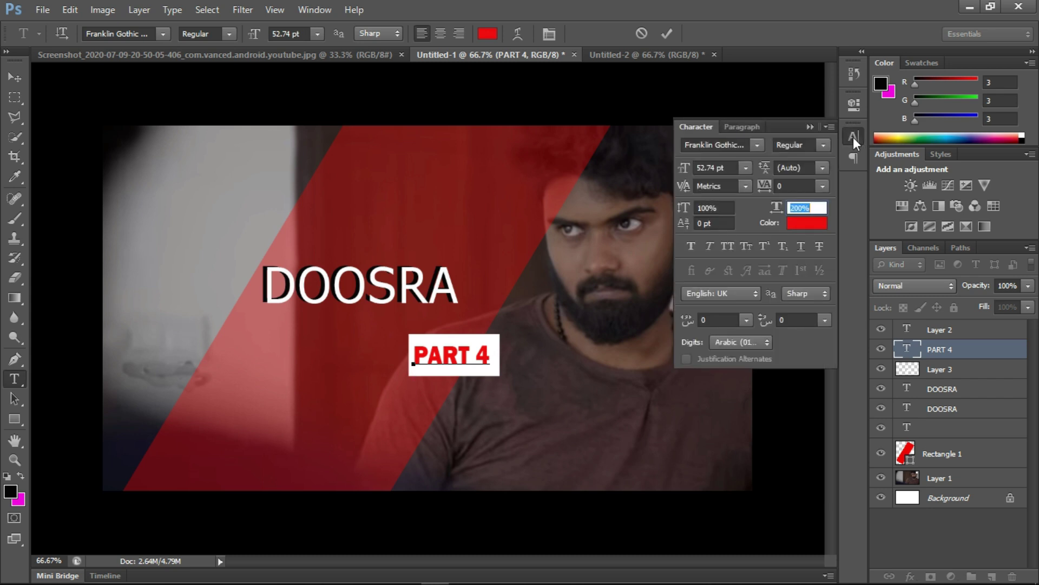
{"action": "left_click", "coordinate": [698, 208]}
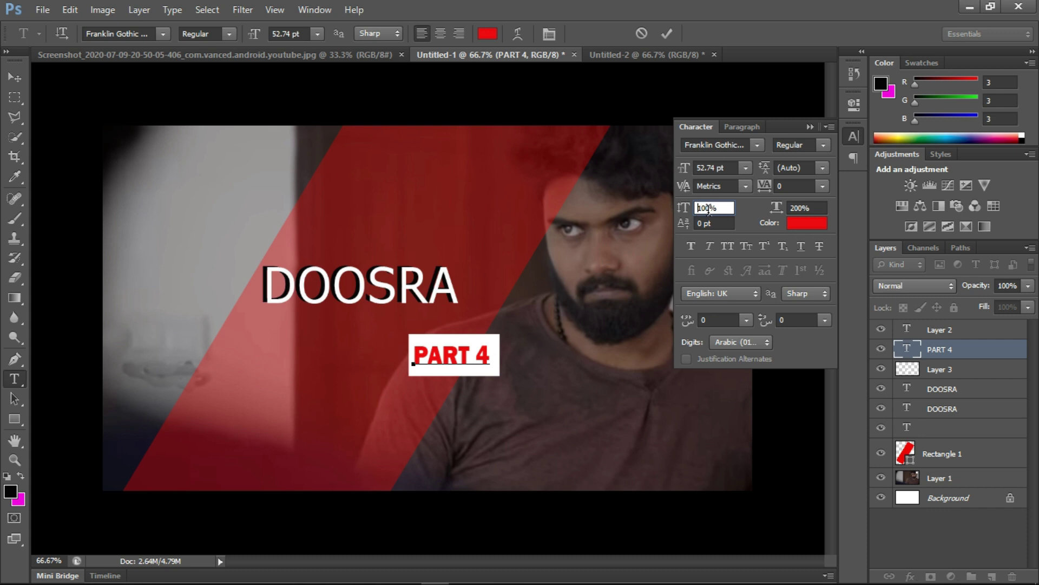
{"action": "left_click_drag", "start_coordinate": [712, 206], "coordinate": [695, 208]}
{"action": "type", "text": "150"}
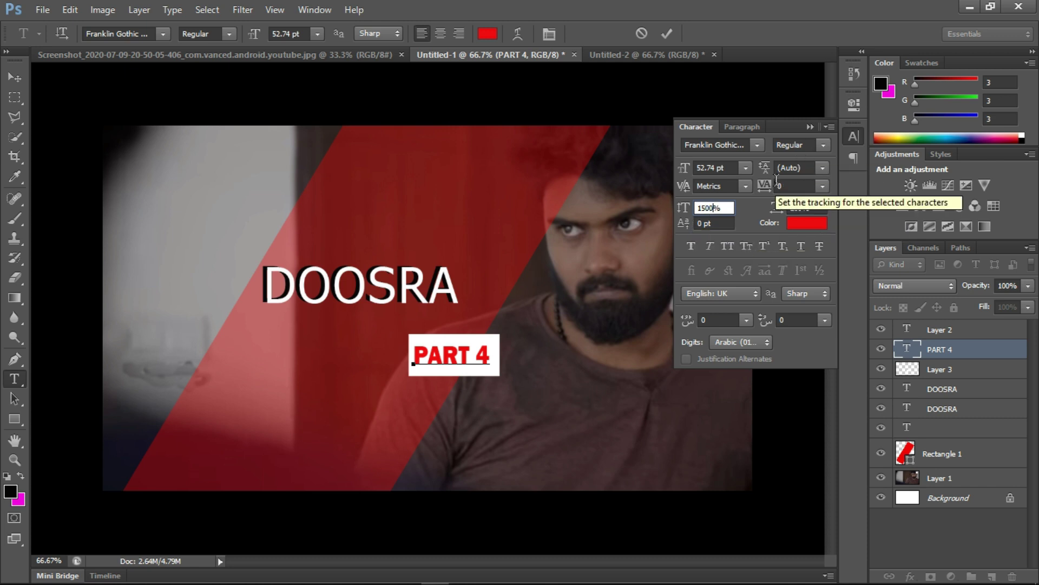
{"action": "left_click", "coordinate": [808, 127]}
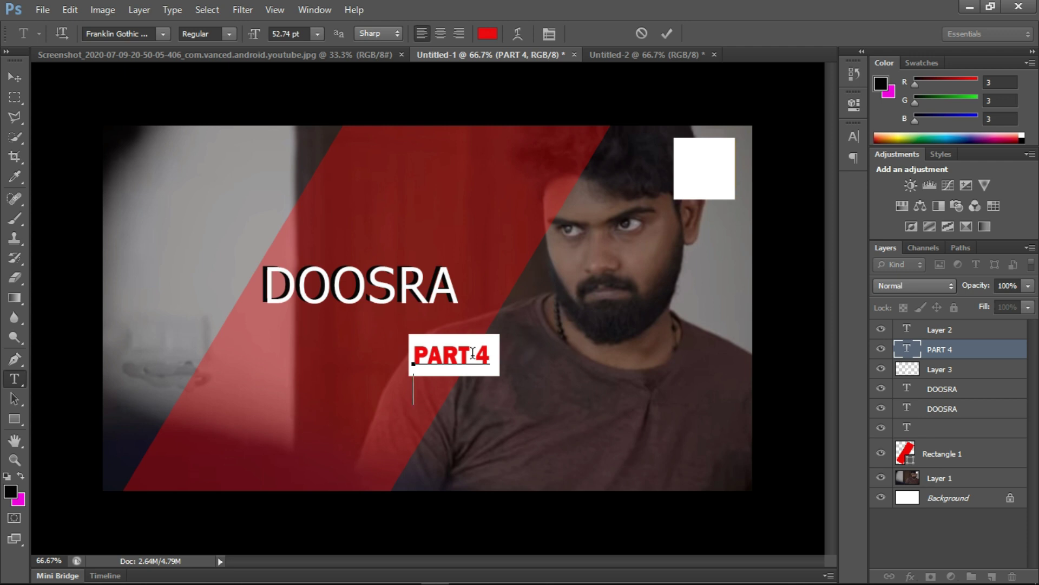
{"action": "key", "text": "ctrl+a"}
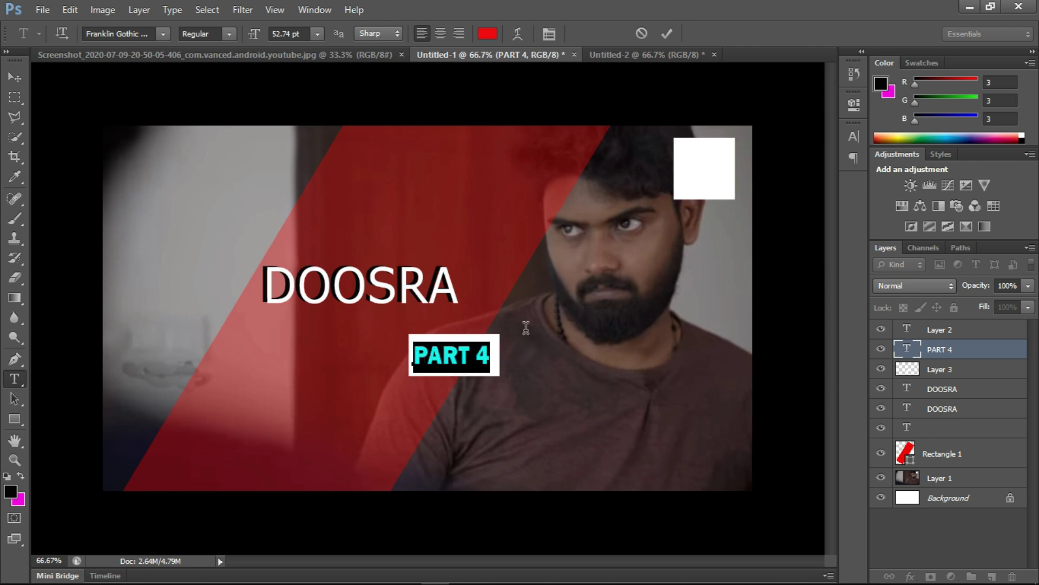
{"action": "left_click", "coordinate": [855, 138]}
{"action": "left_click_drag", "start_coordinate": [711, 208], "coordinate": [696, 211]}
{"action": "type", "text": "150"}
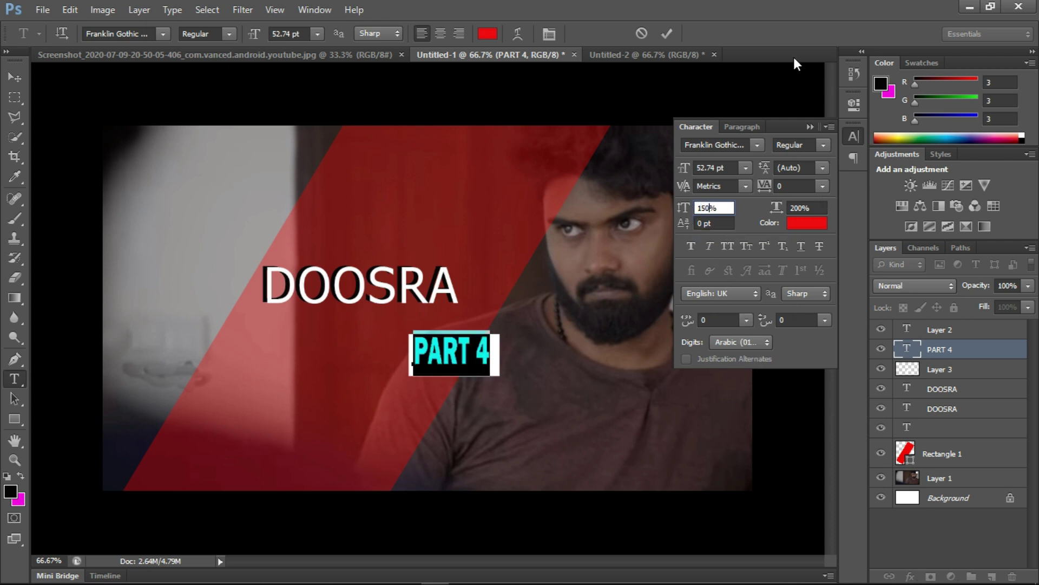
{"action": "key", "text": "Return"}
{"action": "left_click", "coordinate": [809, 127]}
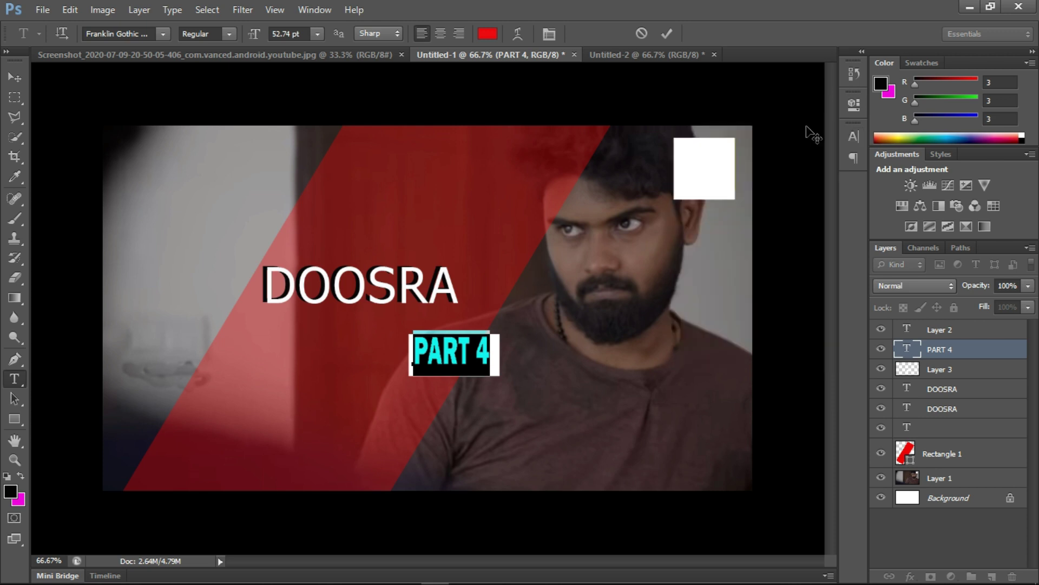
- Nudge PART 4 slightly right and type 'KARRIKKU' above the DOOSRA title
{"action": "left_click", "coordinate": [12, 81]}
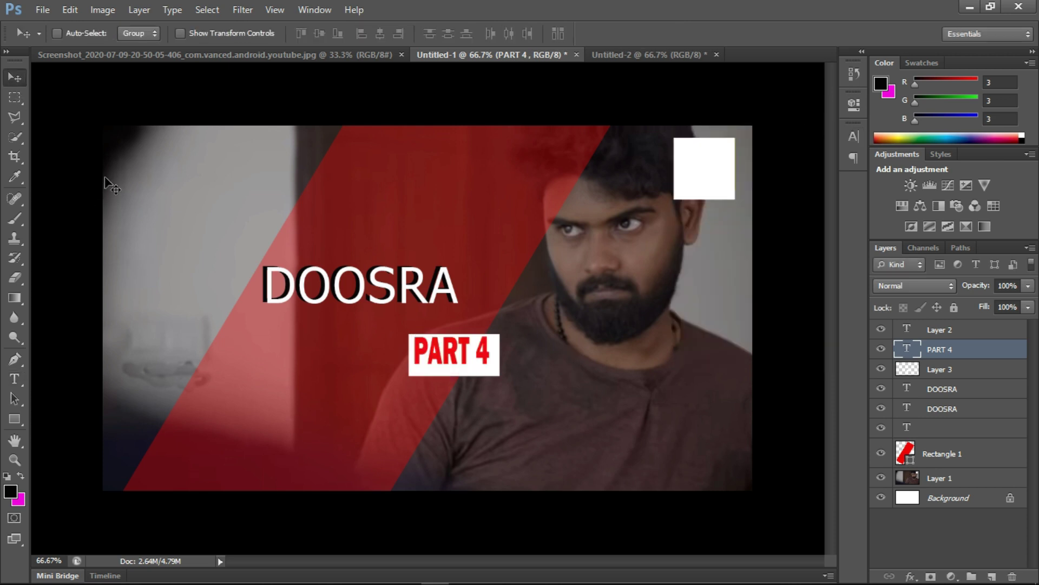
{"action": "key", "text": "Right"}
{"action": "key", "text": "Right"}
{"action": "key", "text": "Right"}
{"action": "key", "text": "Right"}
{"action": "key", "text": "Right"}
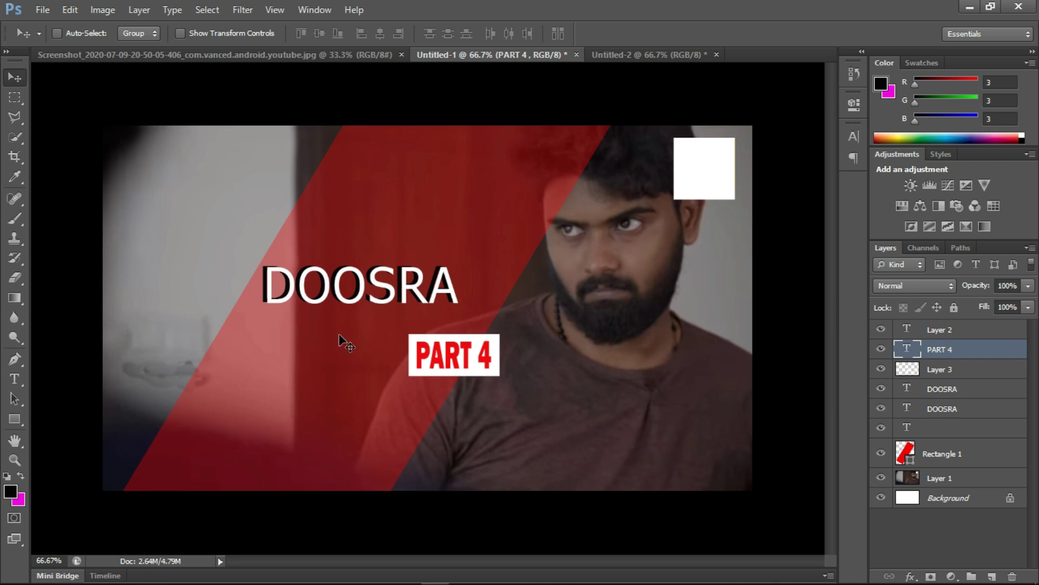
{"action": "left_click", "coordinate": [15, 379]}
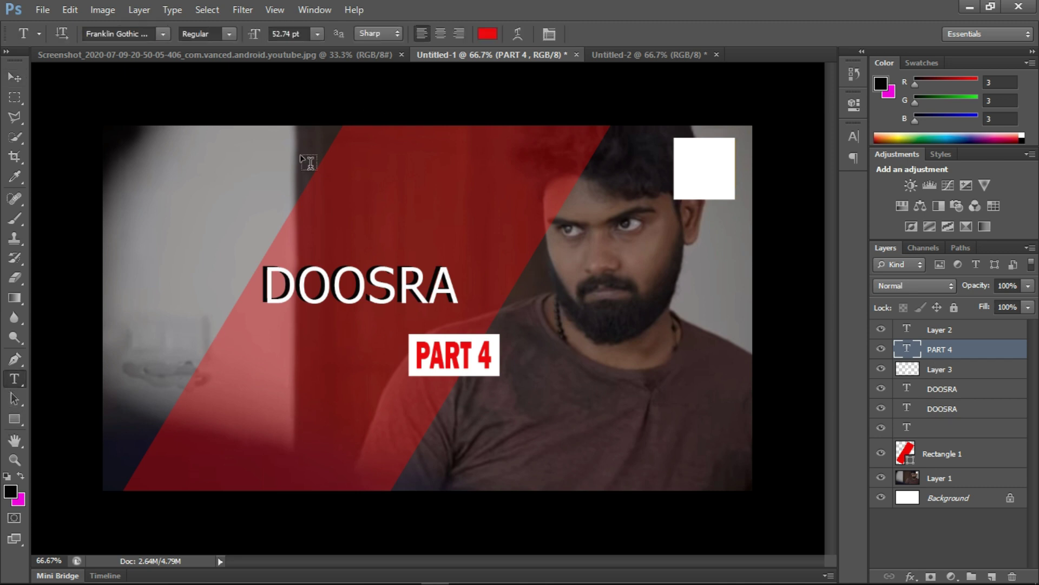
{"action": "left_click", "coordinate": [266, 240]}
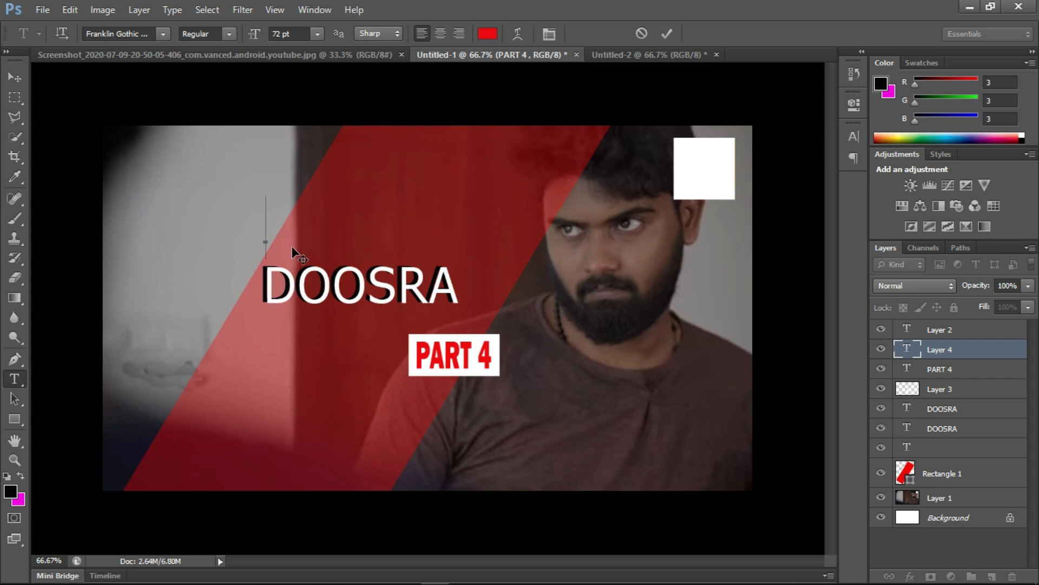
{"action": "type", "text": "KARRIK"}
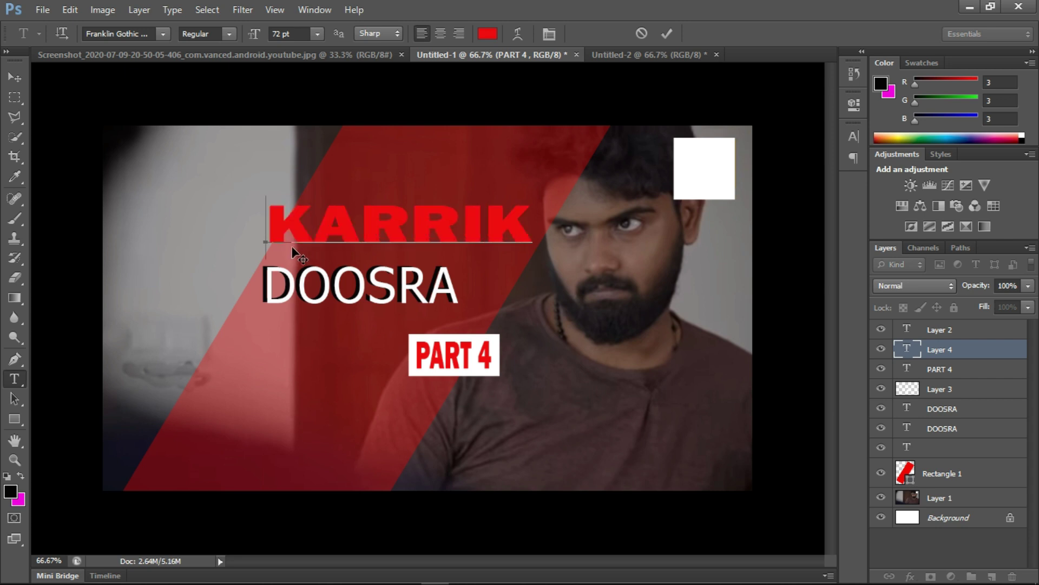
{"action": "type", "text": "KU"}
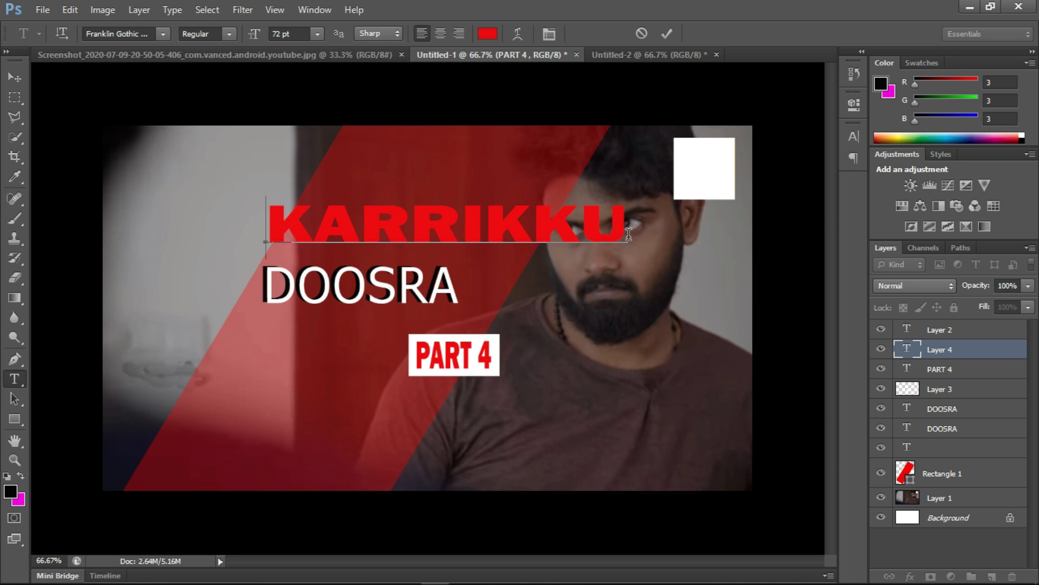
- Recolour the KARRIKKU text white
{"action": "left_click_drag", "start_coordinate": [627, 231], "coordinate": [269, 246]}
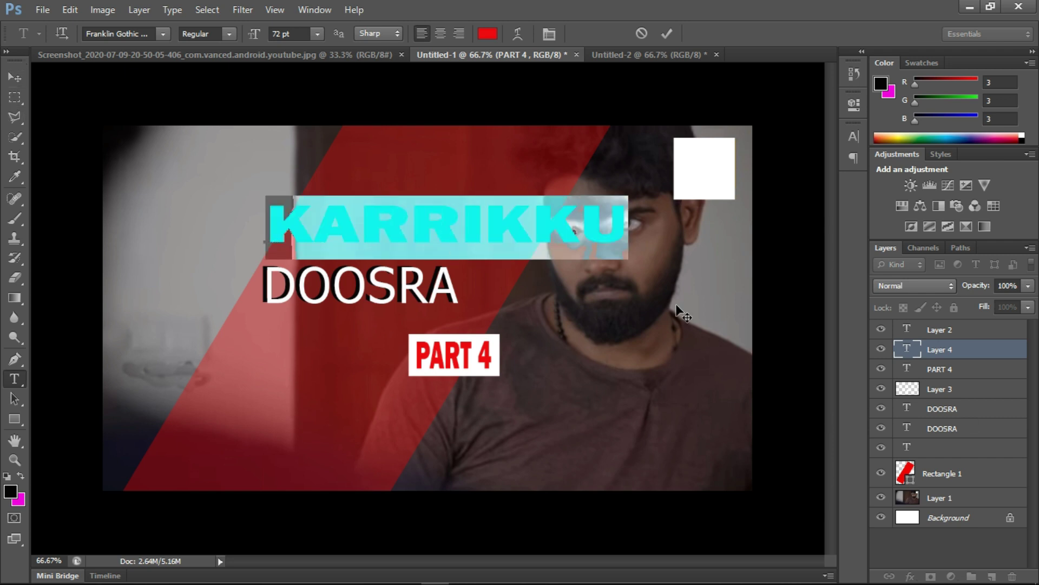
{"action": "left_click", "coordinate": [486, 32]}
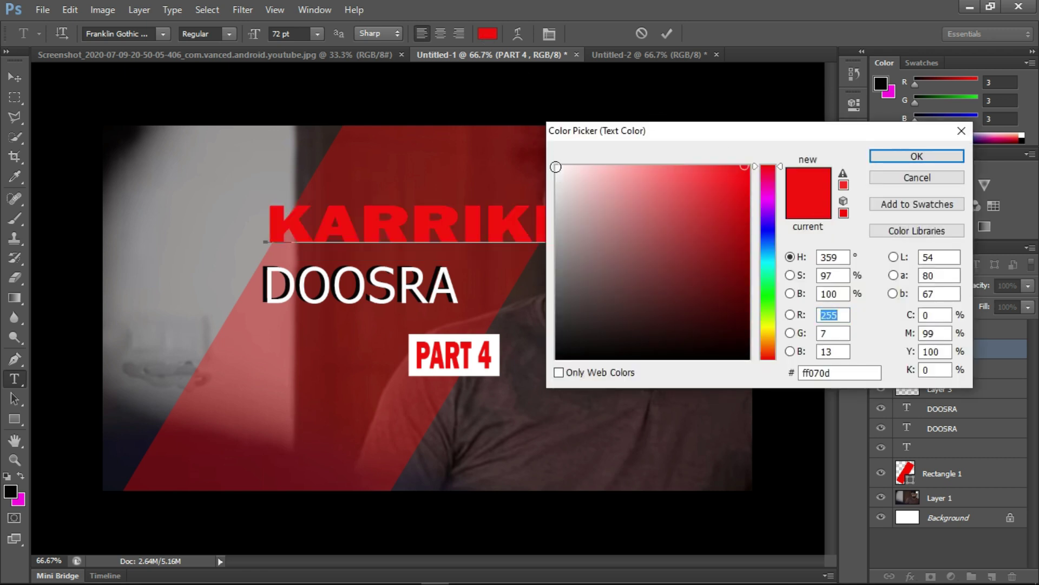
{"action": "left_click", "coordinate": [556, 167]}
{"action": "left_click", "coordinate": [917, 156]}
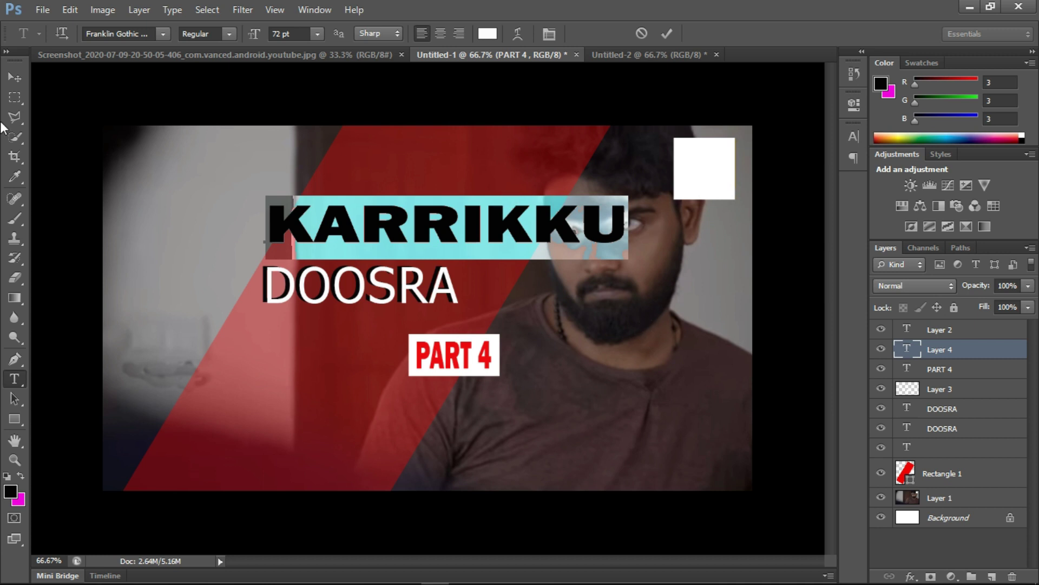
{"action": "left_click", "coordinate": [16, 79]}
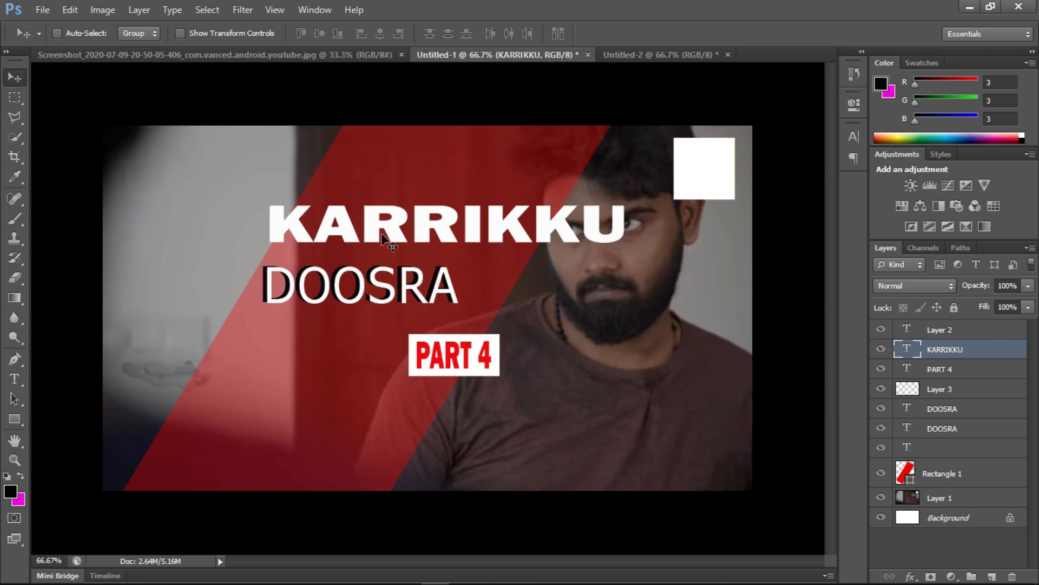
- Scale the KARRIKKU title down to about 31% width and 89% height
{"action": "key", "text": "ctrl+t"}
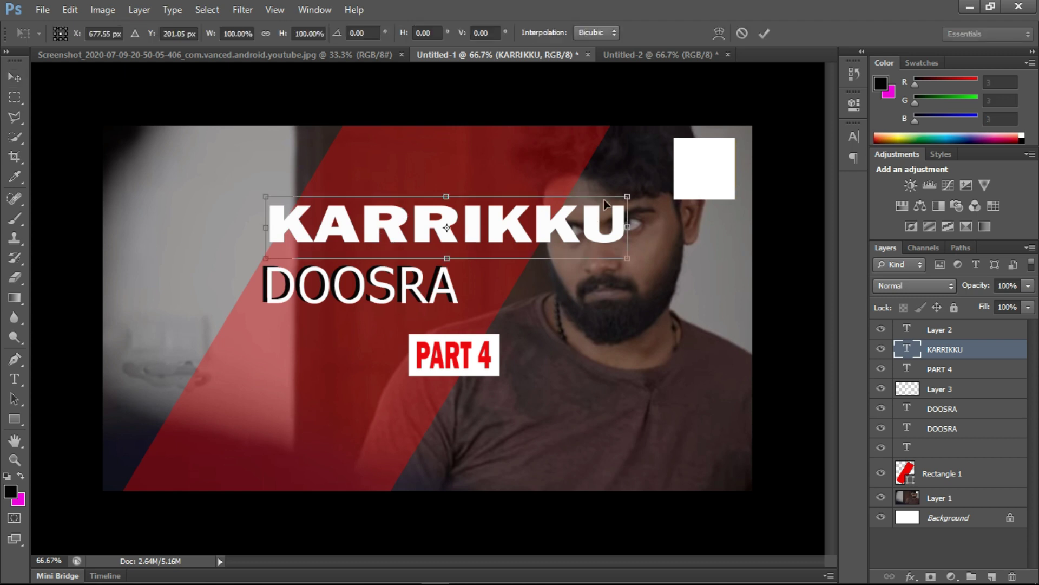
{"action": "left_click_drag", "start_coordinate": [626, 197], "coordinate": [379, 202]}
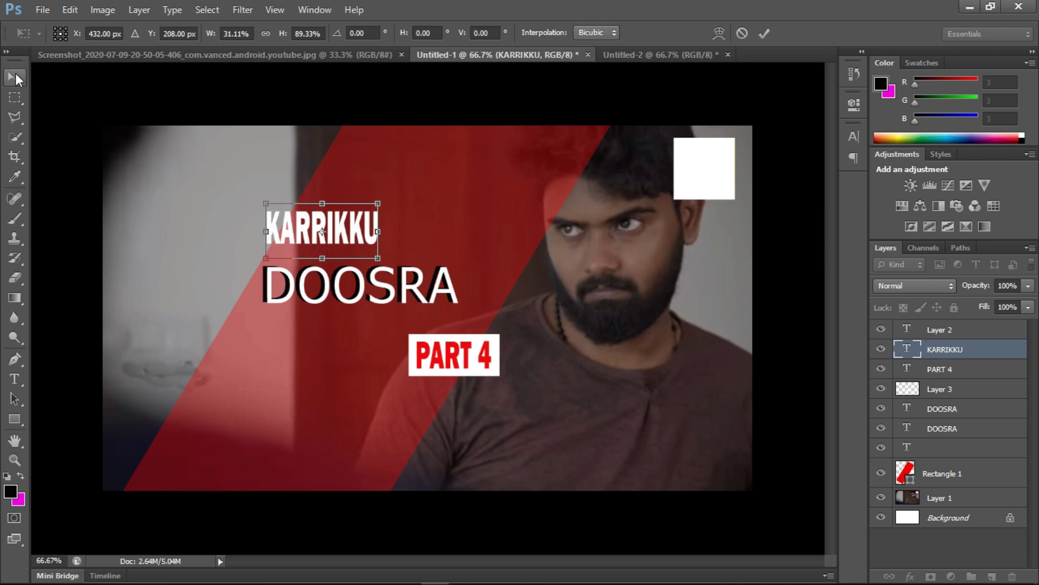
{"action": "left_click", "coordinate": [15, 77]}
{"action": "left_click", "coordinate": [428, 234]}
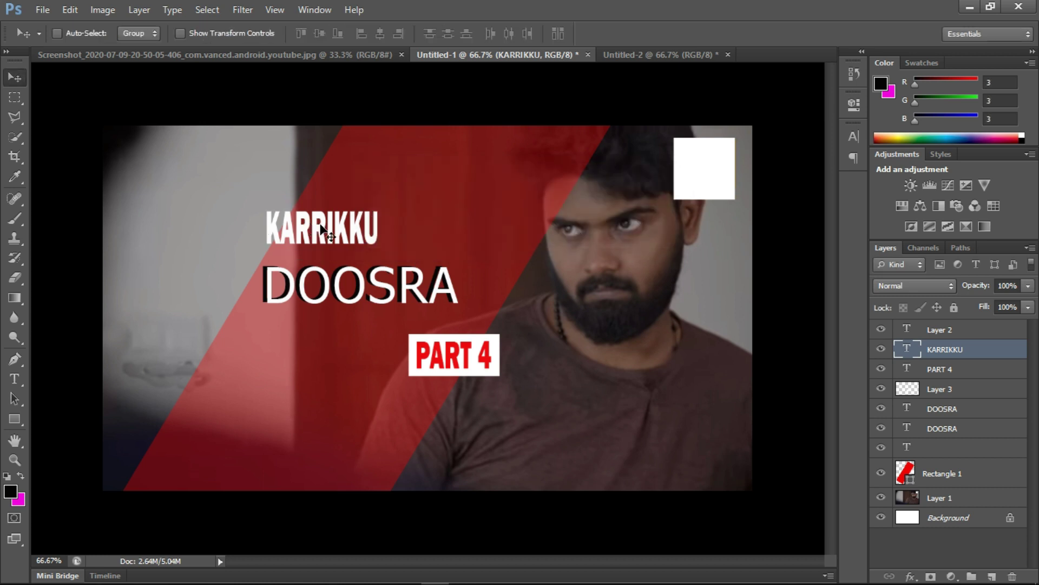
- Remove the extra R to spell KARIKKU and shift it slightly right and down
{"action": "left_click", "coordinate": [18, 378]}
{"action": "left_click", "coordinate": [319, 240]}
{"action": "key", "text": "BackSpace"}
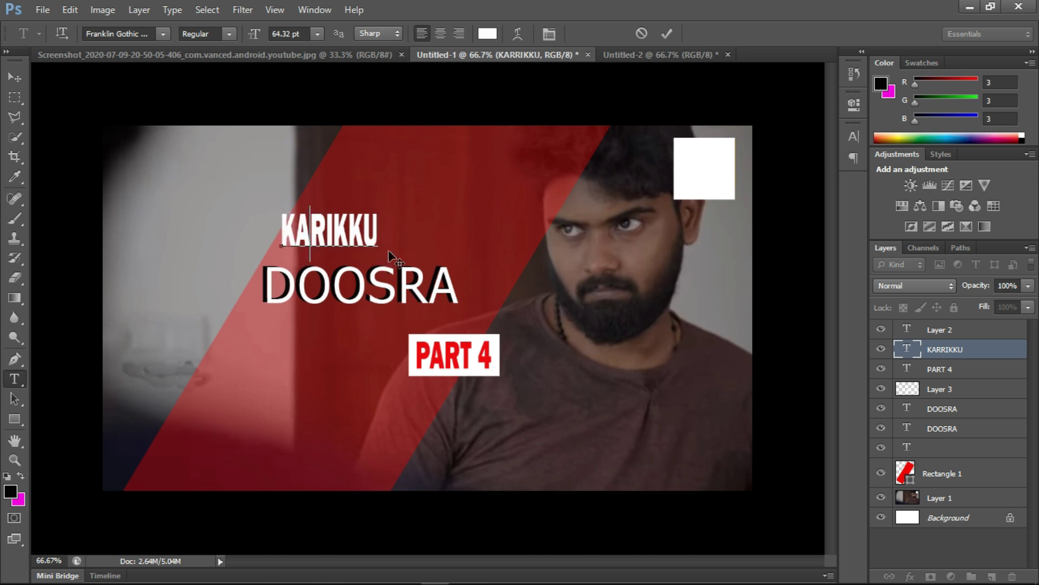
{"action": "left_click_drag", "start_coordinate": [375, 248], "coordinate": [390, 260]}
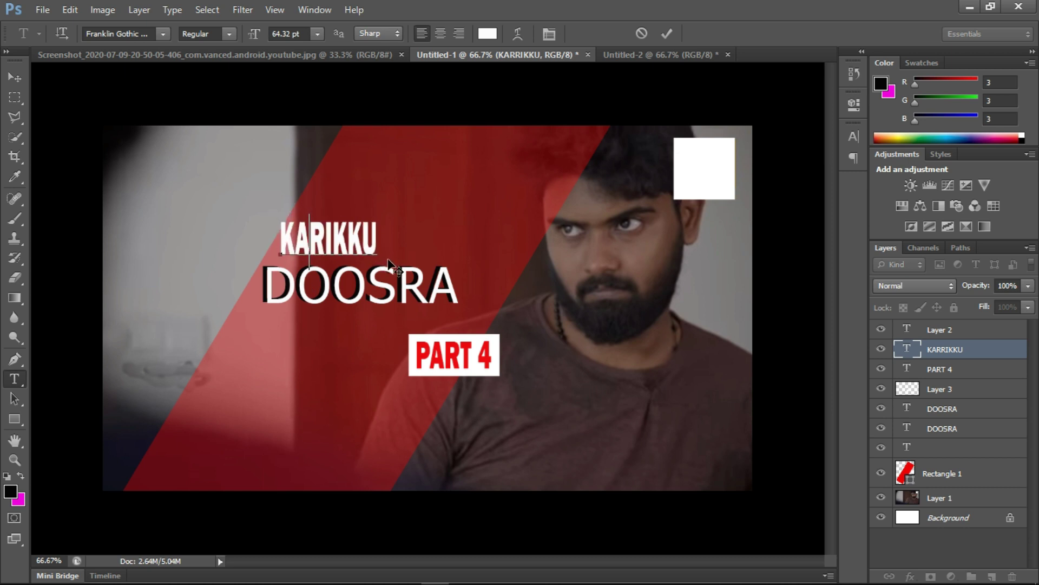
- Check the KARIKKU text's 150% vertical scale in the Character panel and commit the edit
{"action": "left_click", "coordinate": [853, 136]}
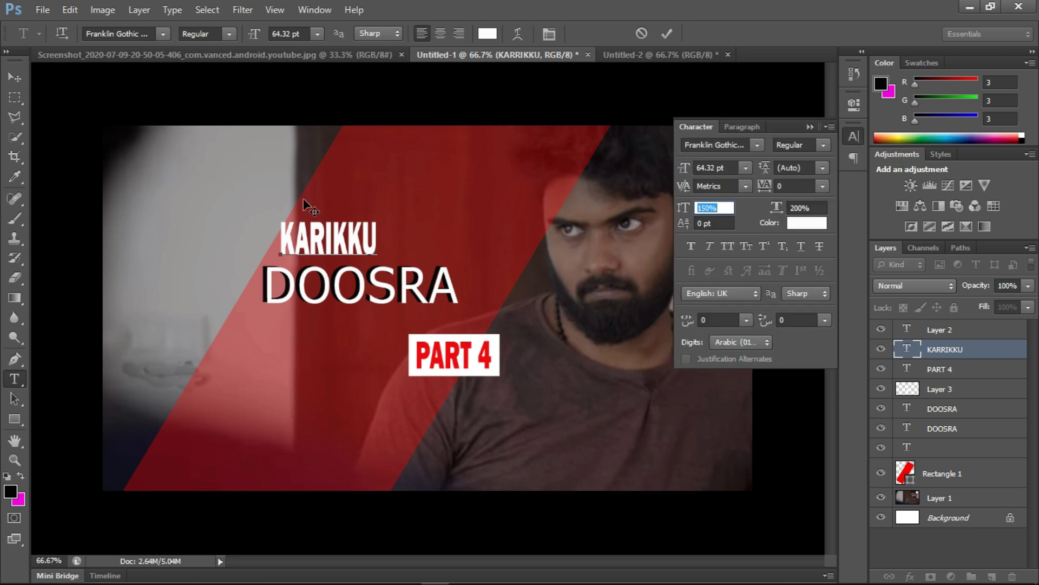
{"action": "left_click_drag", "start_coordinate": [375, 234], "coordinate": [280, 238]}
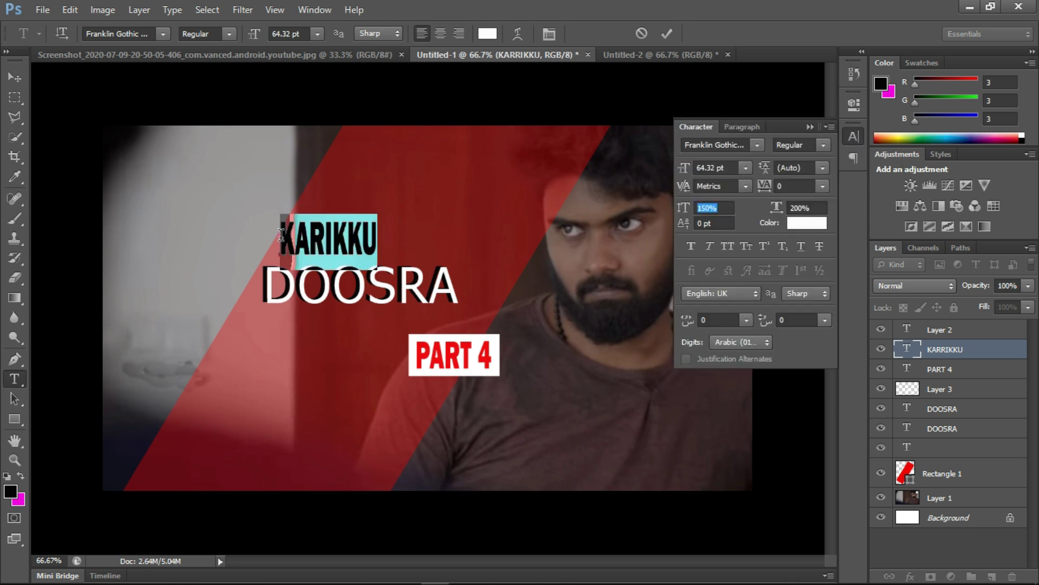
{"action": "left_click_drag", "start_coordinate": [711, 209], "coordinate": [699, 209]}
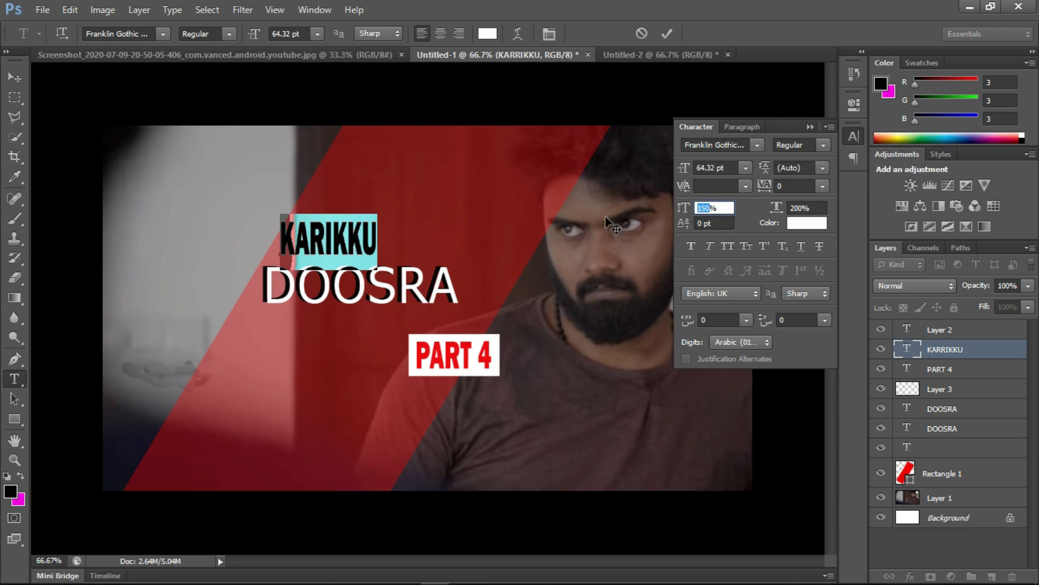
{"action": "left_click", "coordinate": [15, 77]}
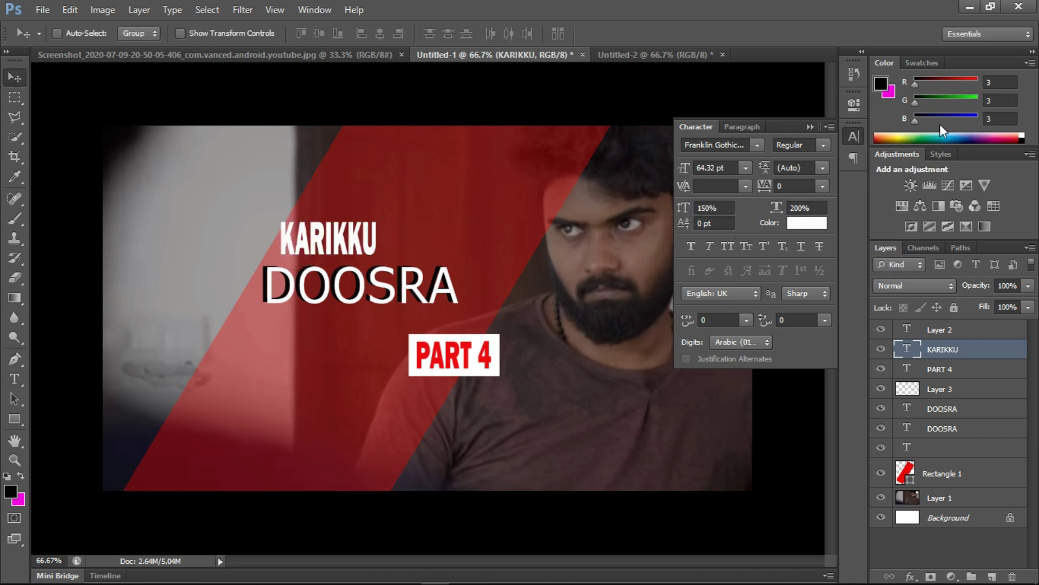
{"action": "left_click", "coordinate": [809, 127]}
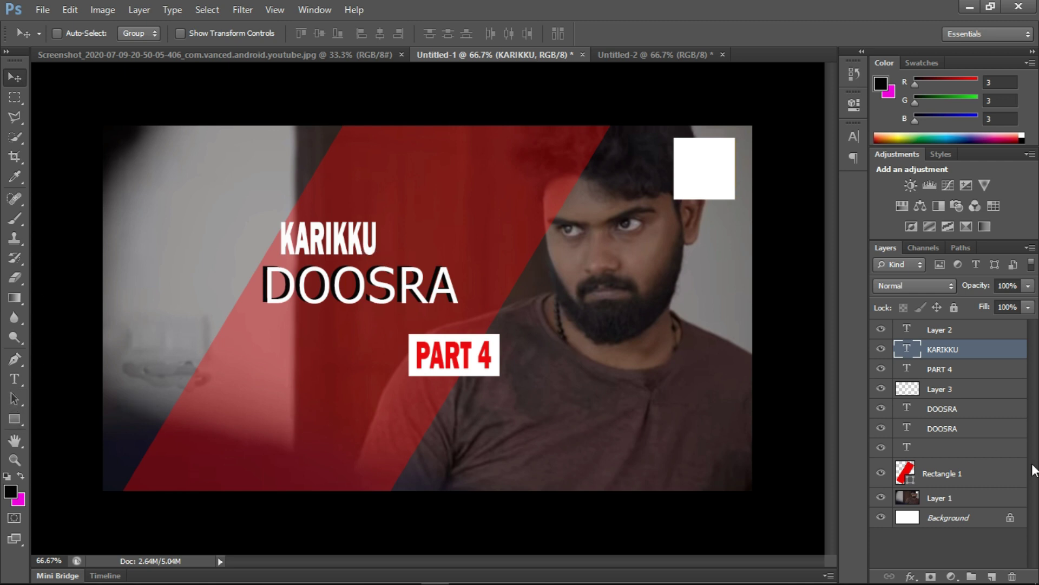
- Append 'PRESENTS' after KARIKKU and select the whole line
{"action": "left_click", "coordinate": [14, 380]}
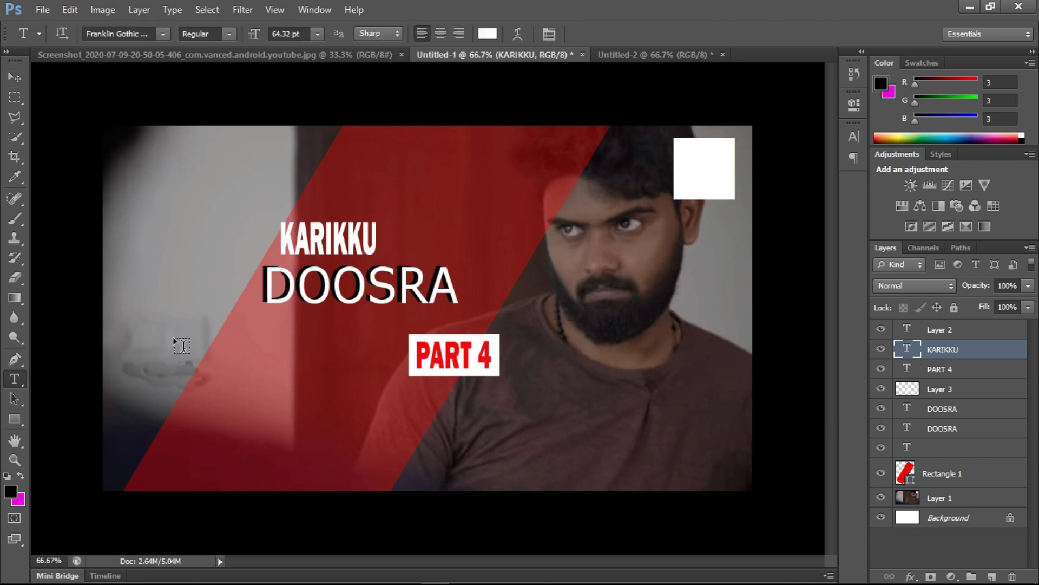
{"action": "left_click", "coordinate": [363, 243]}
{"action": "key", "text": "End"}
{"action": "type", "text": "P"}
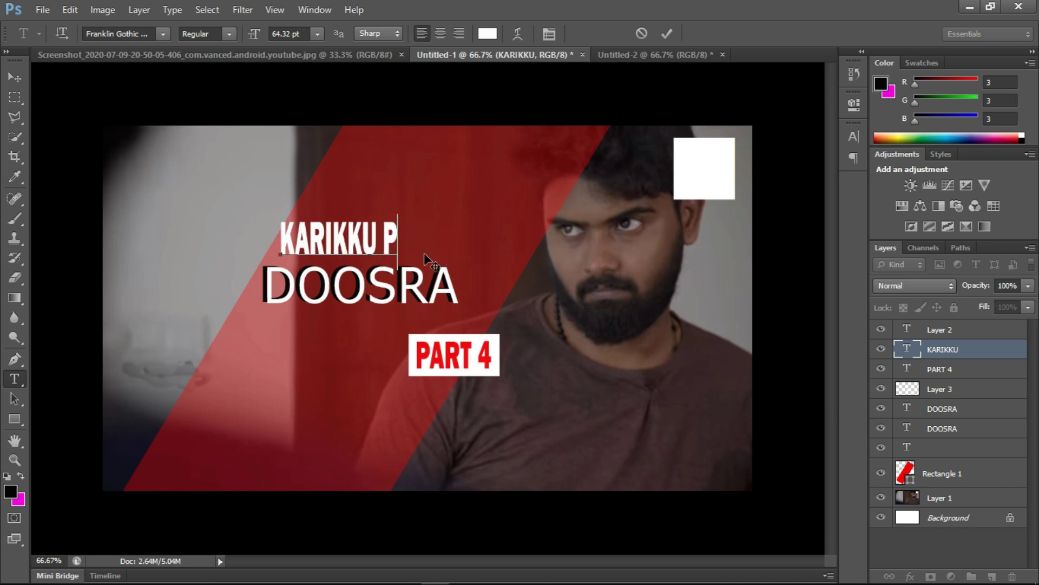
{"action": "type", "text": "RESE"}
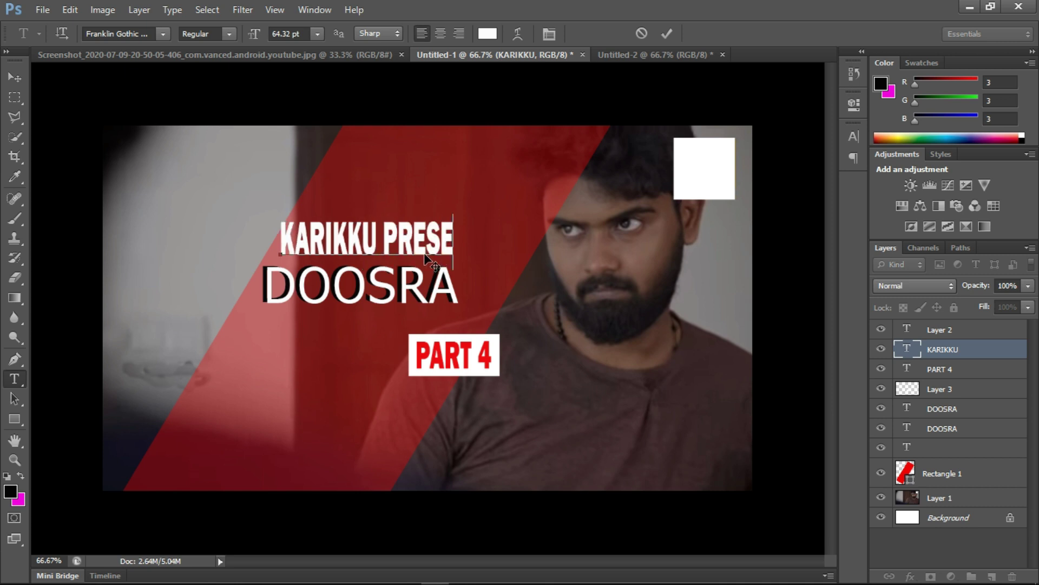
{"action": "type", "text": "NTS"}
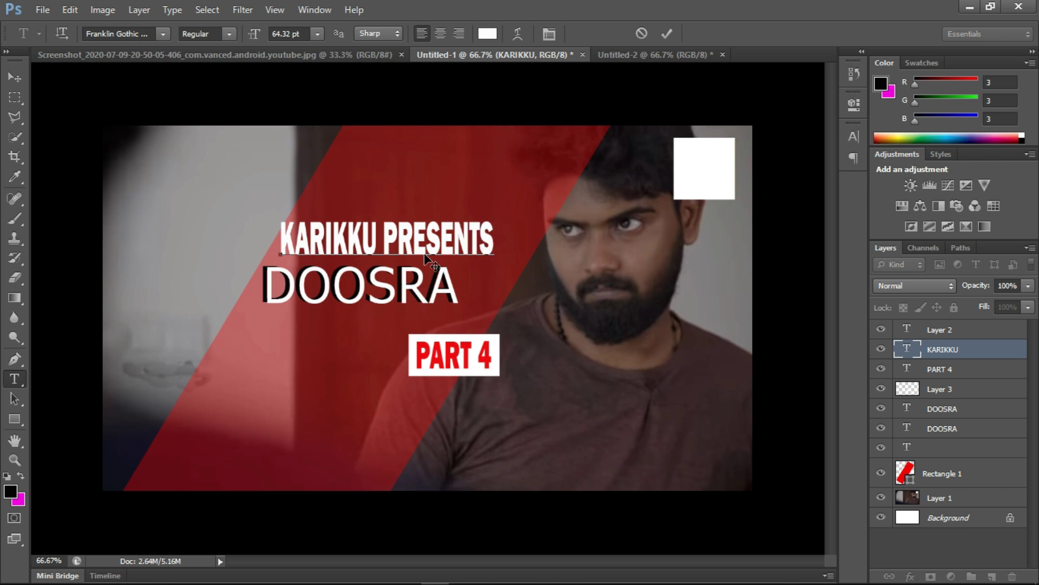
{"action": "left_click_drag", "start_coordinate": [496, 240], "coordinate": [308, 240]}
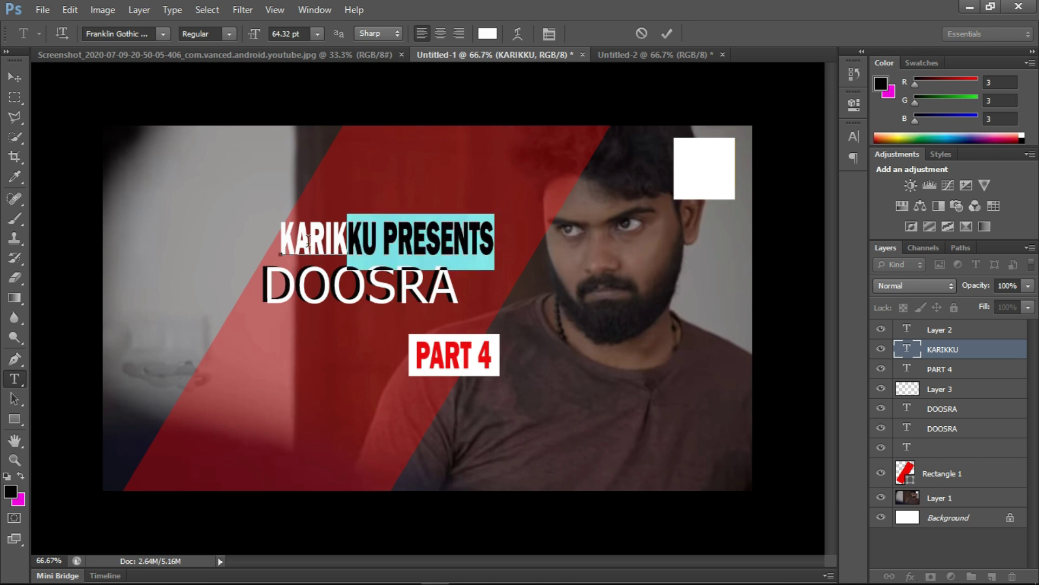
{"action": "key", "text": "ctrl+a"}
- Set the KARIKKU PRESENTS vertical scale to 95% and commit the text
{"action": "left_click", "coordinate": [852, 136]}
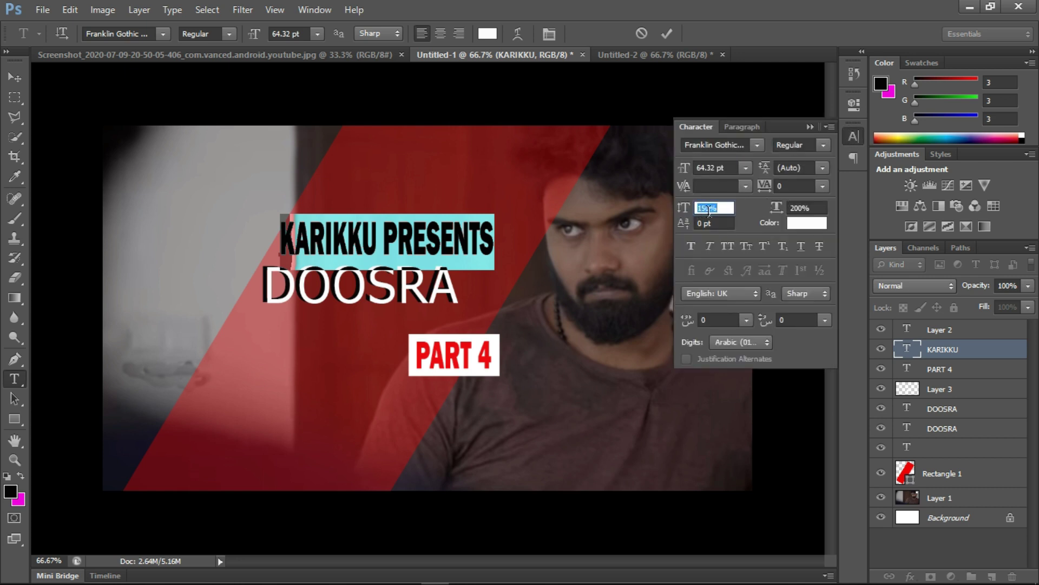
{"action": "left_click", "coordinate": [707, 208]}
{"action": "left_click_drag", "start_coordinate": [708, 207], "coordinate": [695, 209]}
{"action": "type", "text": "1"}
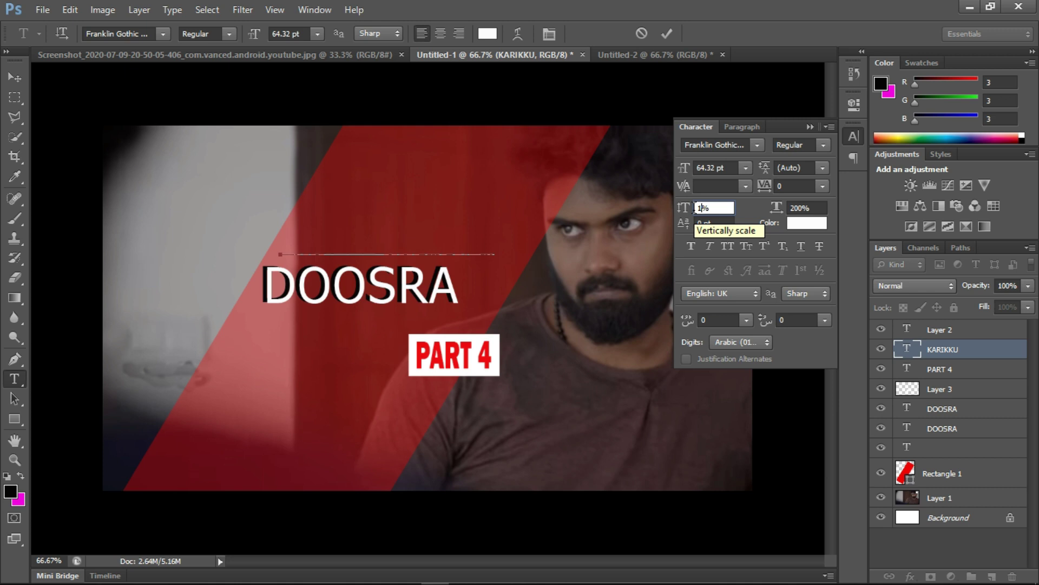
{"action": "key", "text": "BackSpace"}
{"action": "type", "text": "9"}
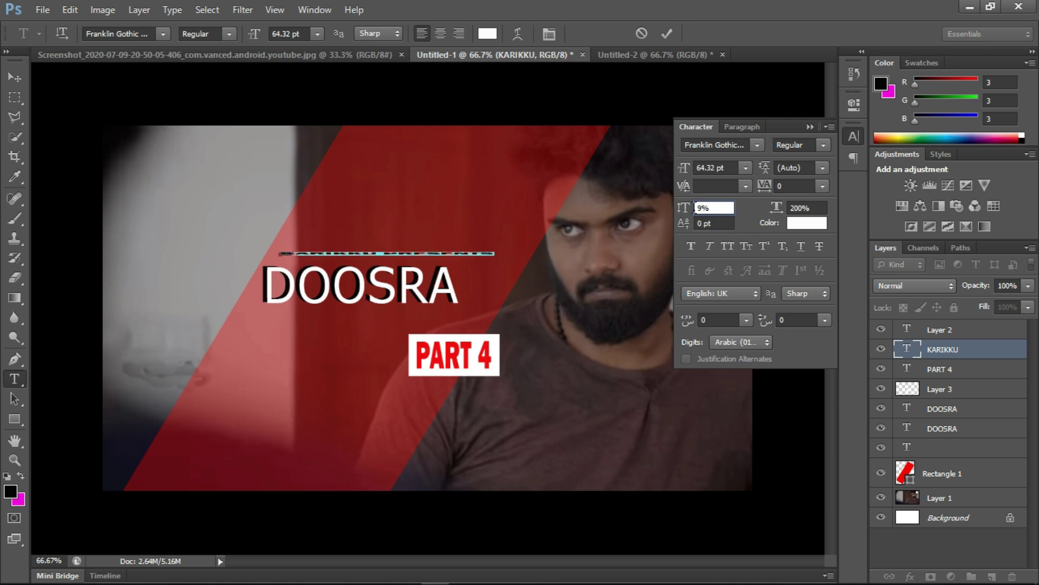
{"action": "type", "text": "9"}
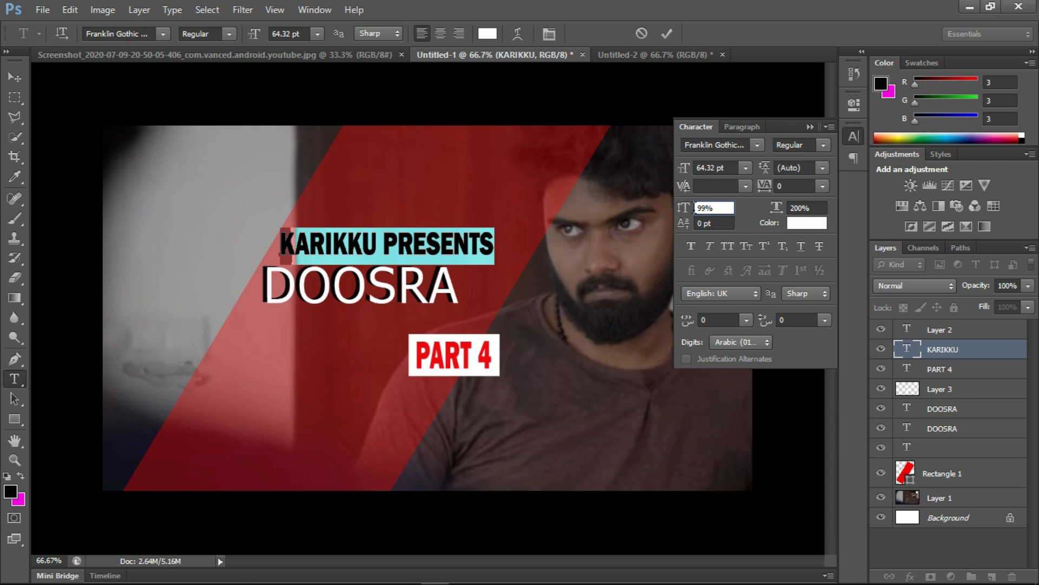
{"action": "key", "text": "BackSpace"}
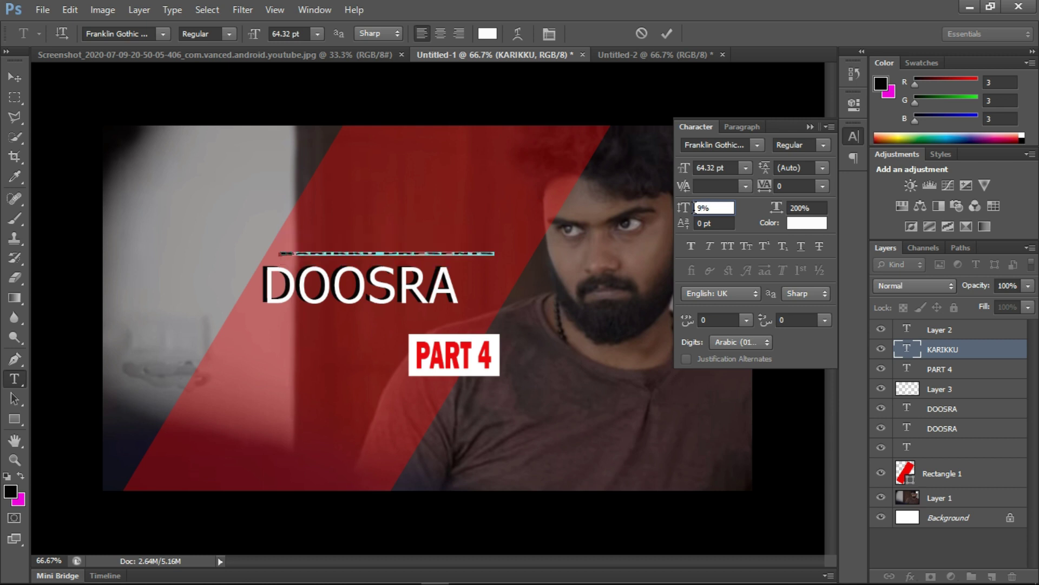
{"action": "type", "text": "5"}
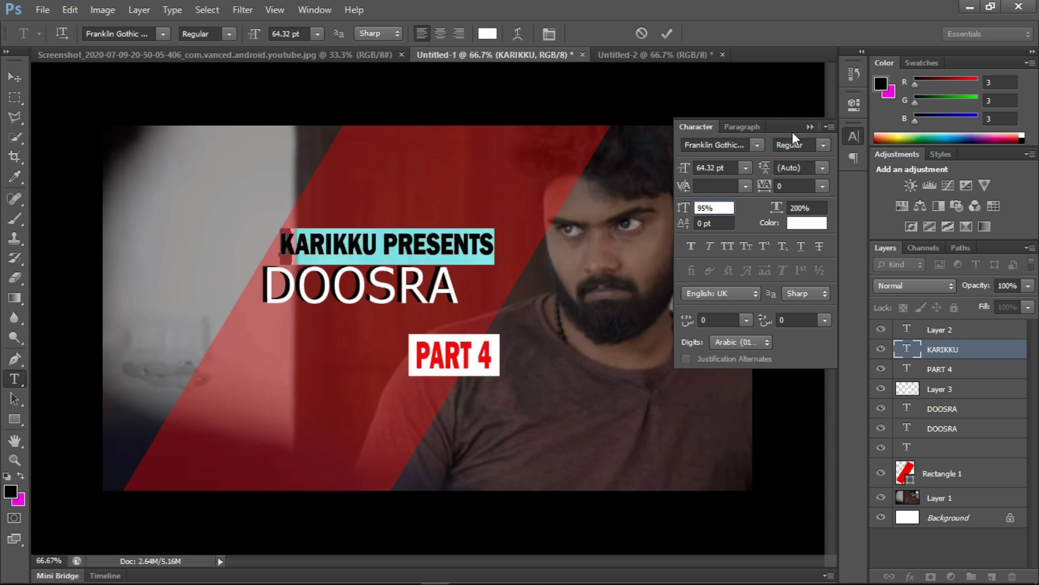
{"action": "left_click", "coordinate": [811, 127]}
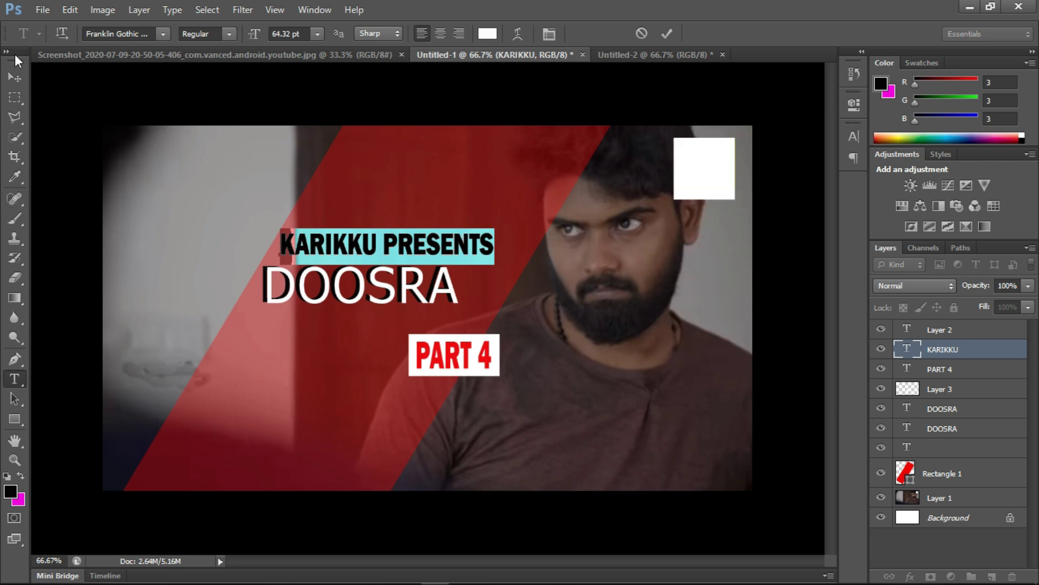
{"action": "left_click", "coordinate": [16, 78]}
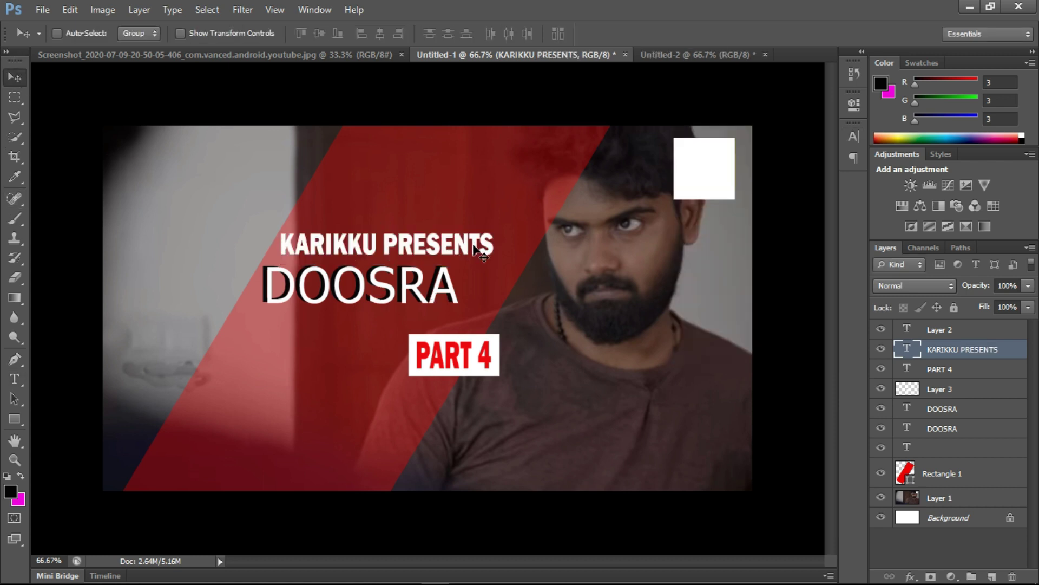
- Scale KARIKKU PRESENTS to about 68% and place it above DOOSRA's left side
{"action": "key", "text": "ctrl+t"}
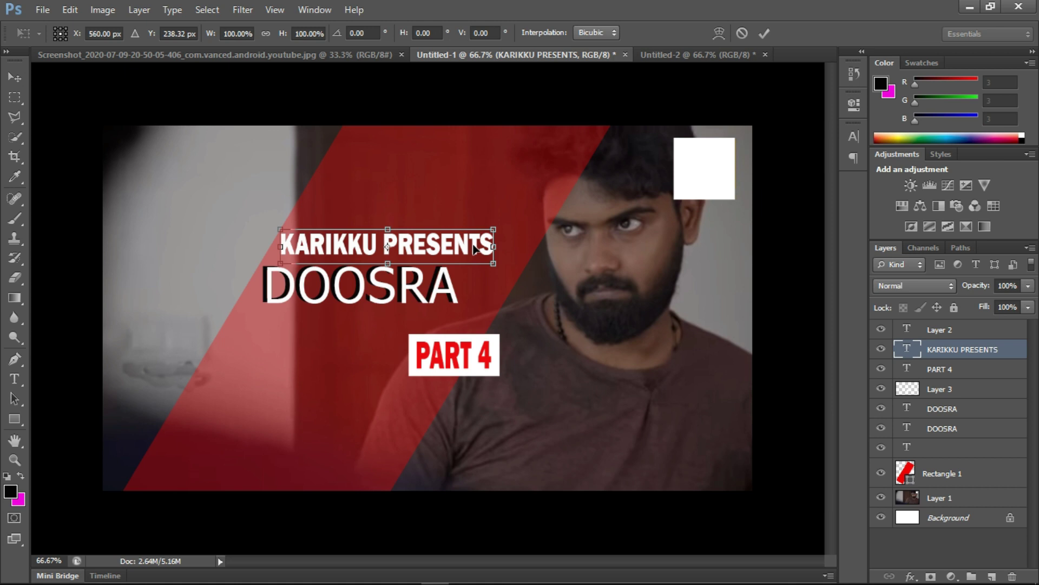
{"action": "left_click_drag", "start_coordinate": [494, 230], "coordinate": [367, 261]}
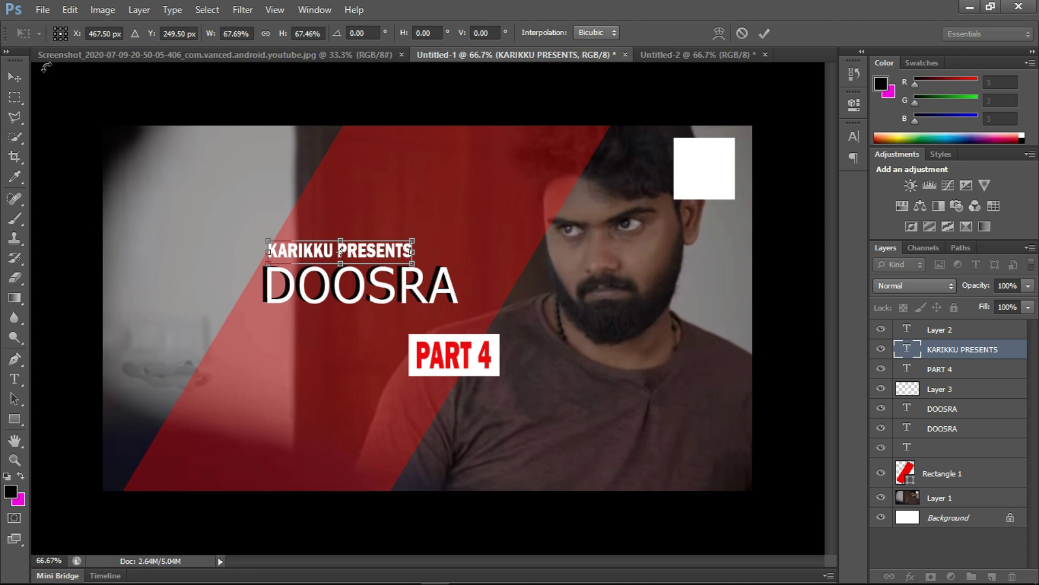
{"action": "left_click", "coordinate": [15, 78]}
{"action": "key", "text": "Return"}
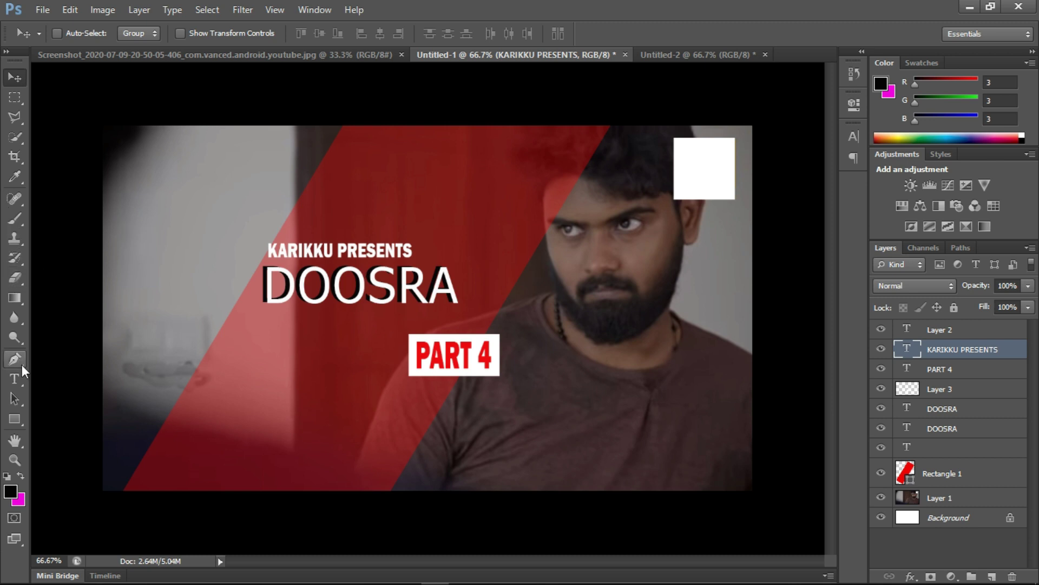
- Type a two-line 'LIMITED' / 'SERIES' text below DOOSRA
{"action": "left_click", "coordinate": [15, 378]}
{"action": "left_click", "coordinate": [265, 367]}
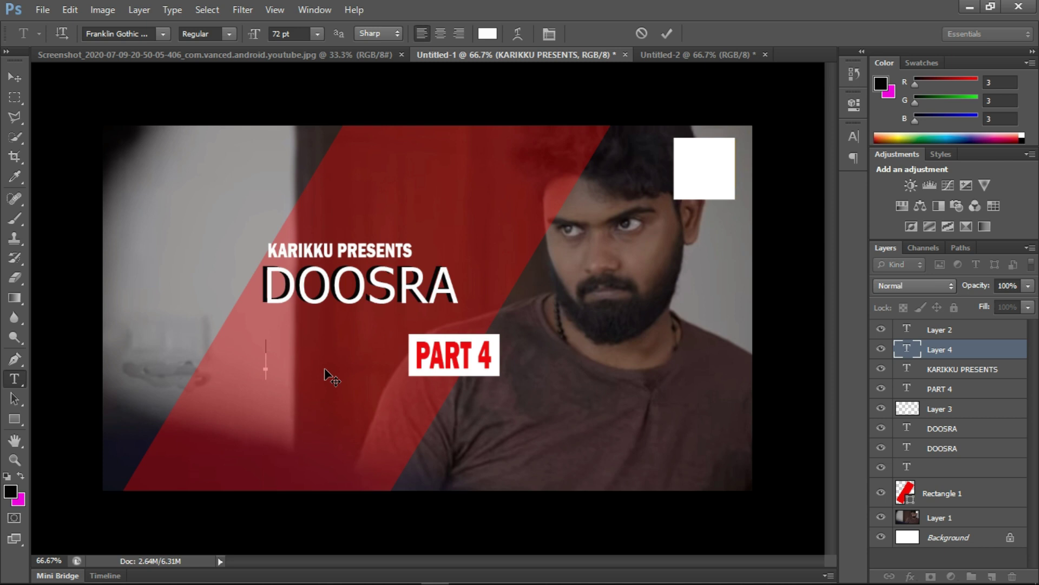
{"action": "type", "text": "LIMITE"}
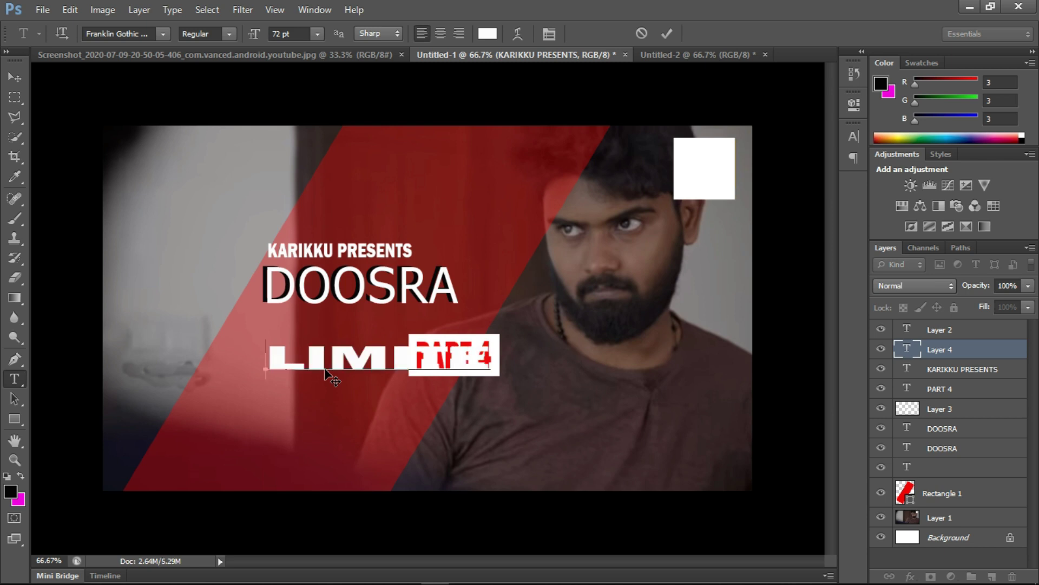
{"action": "type", "text": "D"}
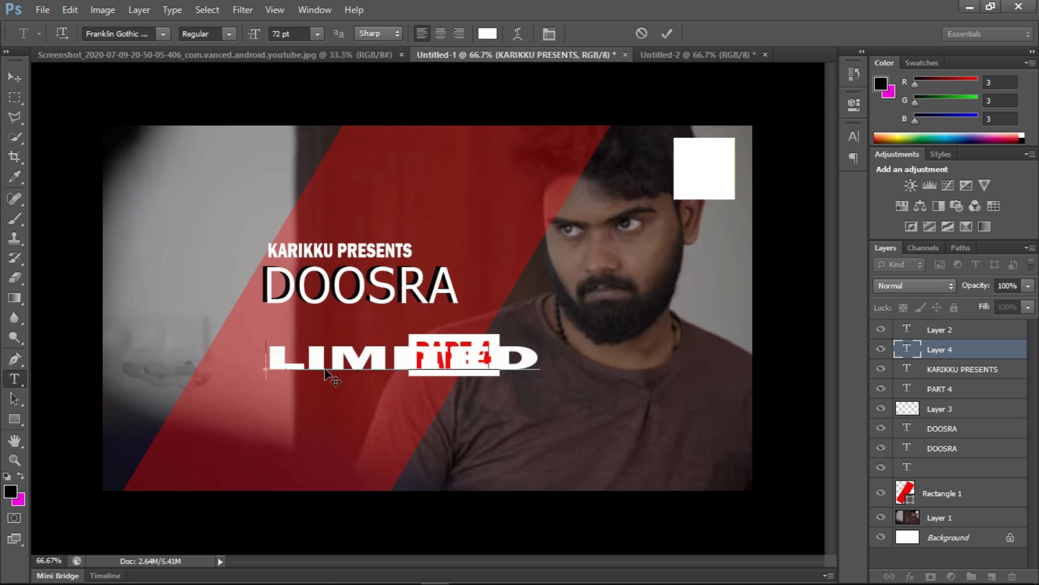
{"action": "key", "text": "Return"}
{"action": "type", "text": "S"}
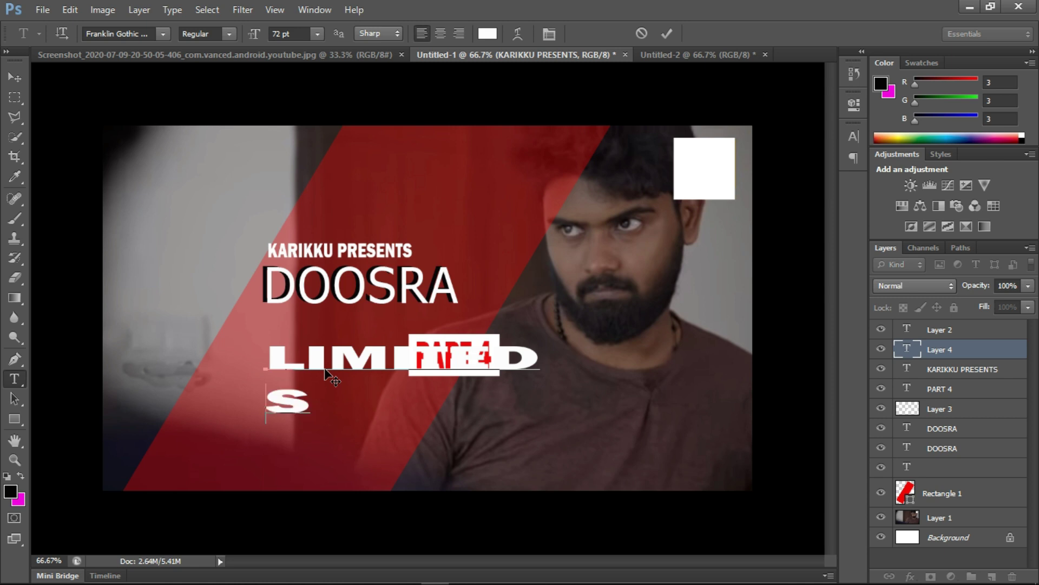
{"action": "type", "text": "ERIES"}
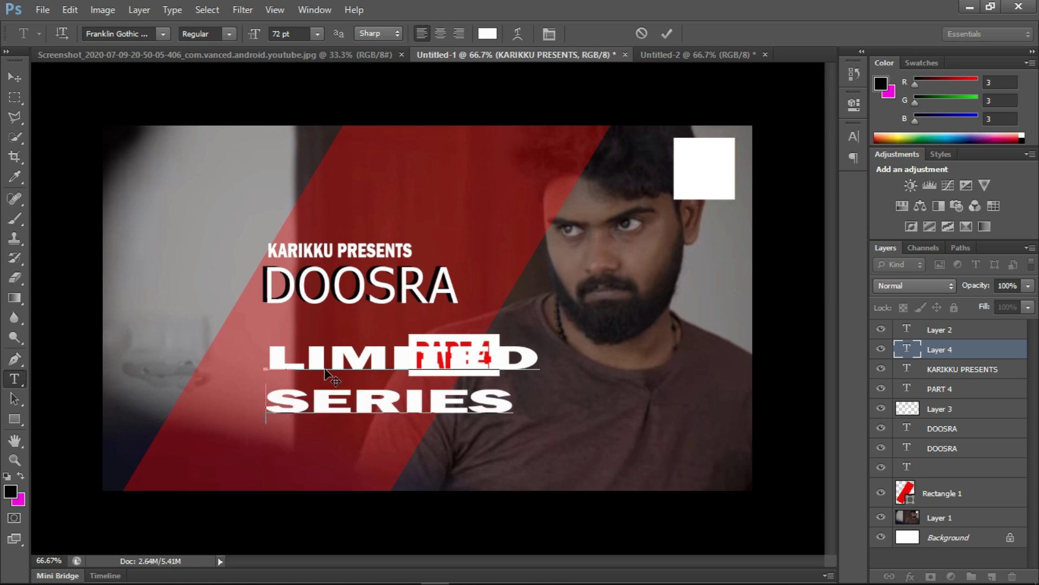
- Scale the LIMITED SERIES text down so it sits left of the PART 4 box
{"action": "key", "text": "ctrl+a"}
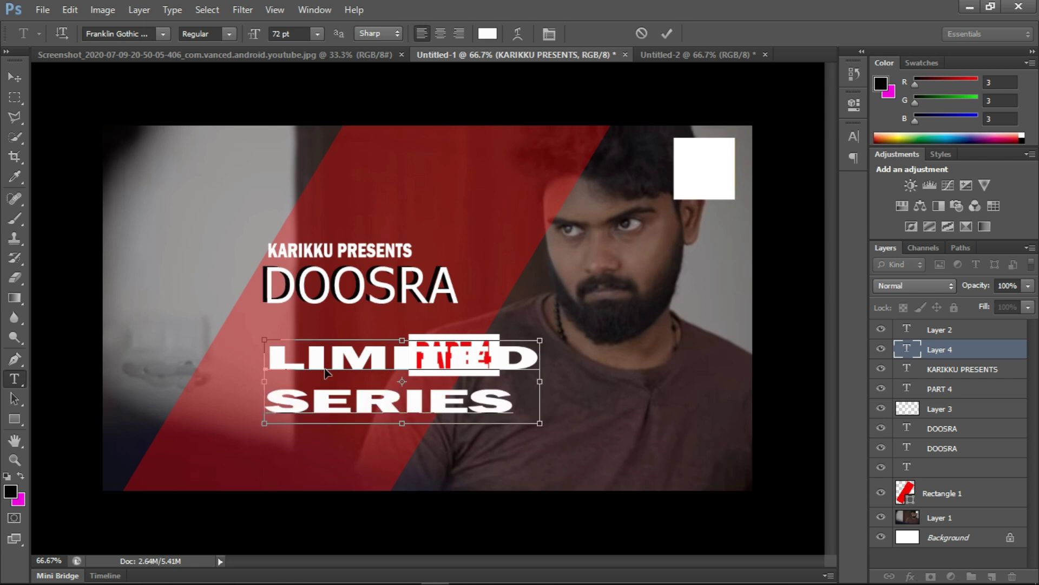
{"action": "key", "text": "ctrl+t"}
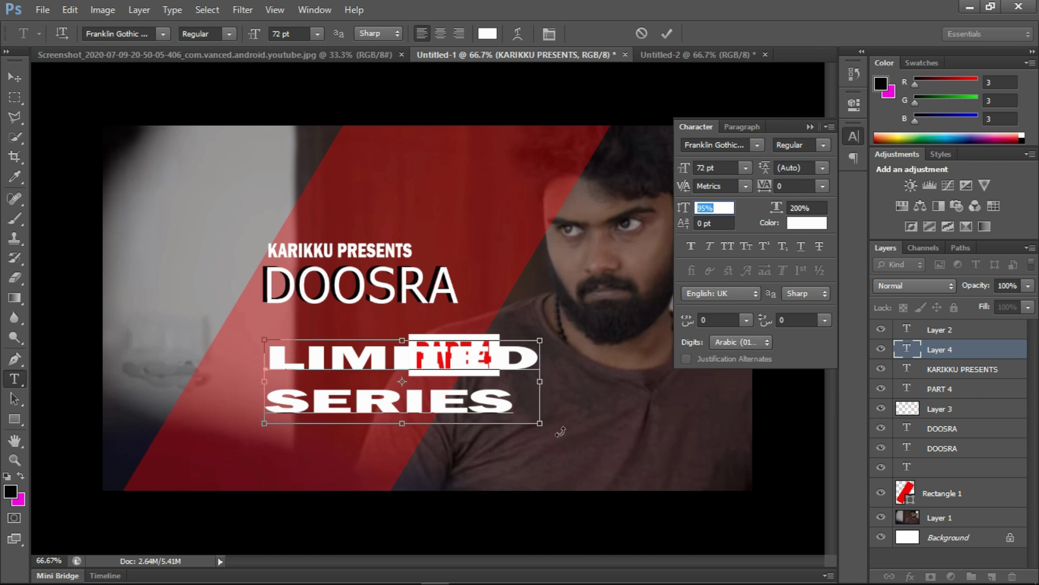
{"action": "left_click_drag", "start_coordinate": [544, 341], "coordinate": [396, 340]}
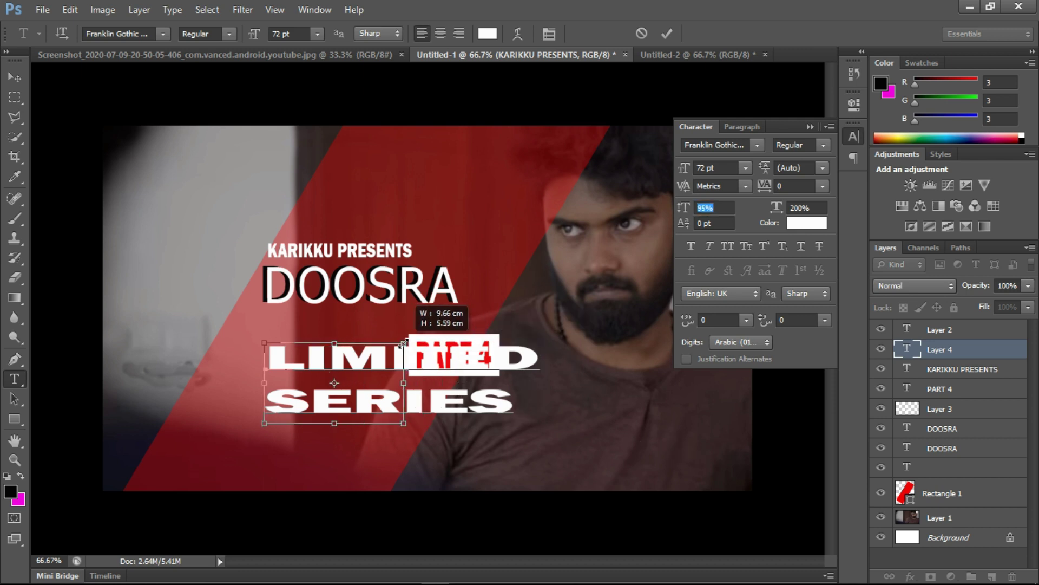
{"action": "left_click_drag", "start_coordinate": [366, 385], "coordinate": [341, 354]}
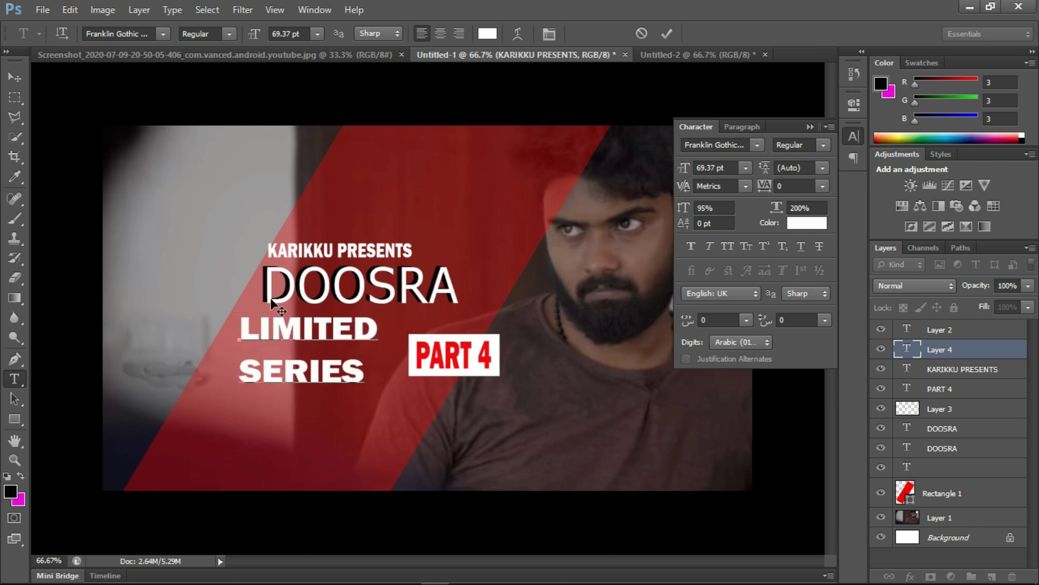
{"action": "left_click_drag", "start_coordinate": [370, 312], "coordinate": [319, 319]}
{"action": "left_click_drag", "start_coordinate": [291, 366], "coordinate": [313, 367]}
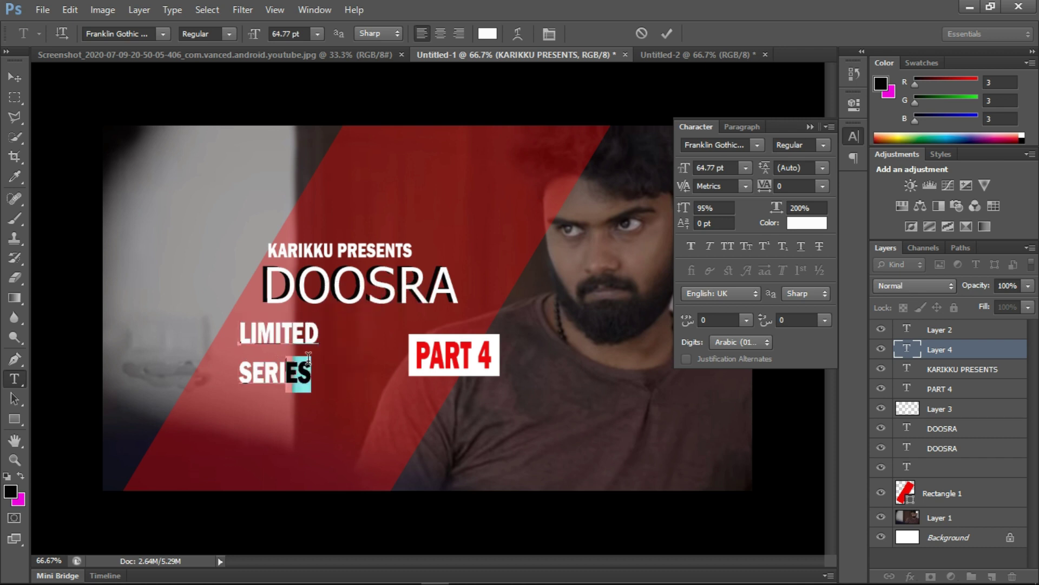
- Nudge LIMITED SERIES up and right and set its leading to 48 pt
{"action": "left_click", "coordinate": [16, 79]}
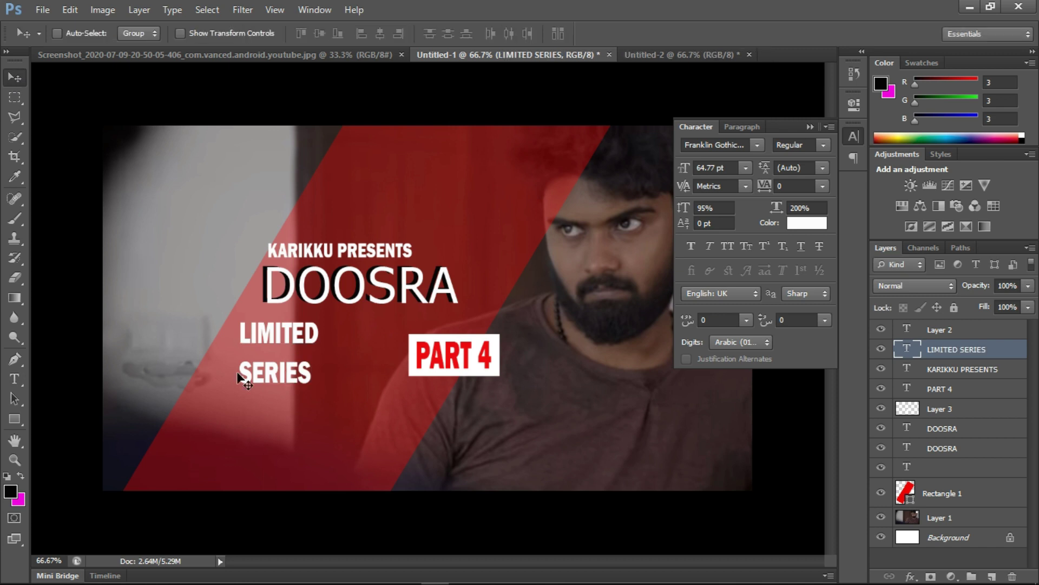
{"action": "left_click_drag", "start_coordinate": [308, 390], "coordinate": [327, 383]}
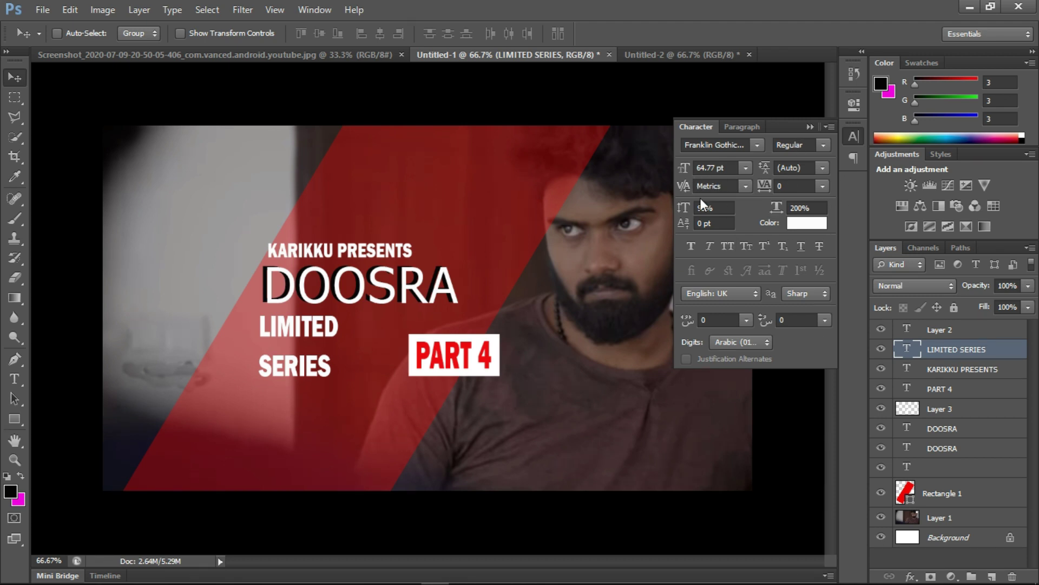
{"action": "left_click", "coordinate": [822, 167]}
{"action": "left_click", "coordinate": [808, 206]}
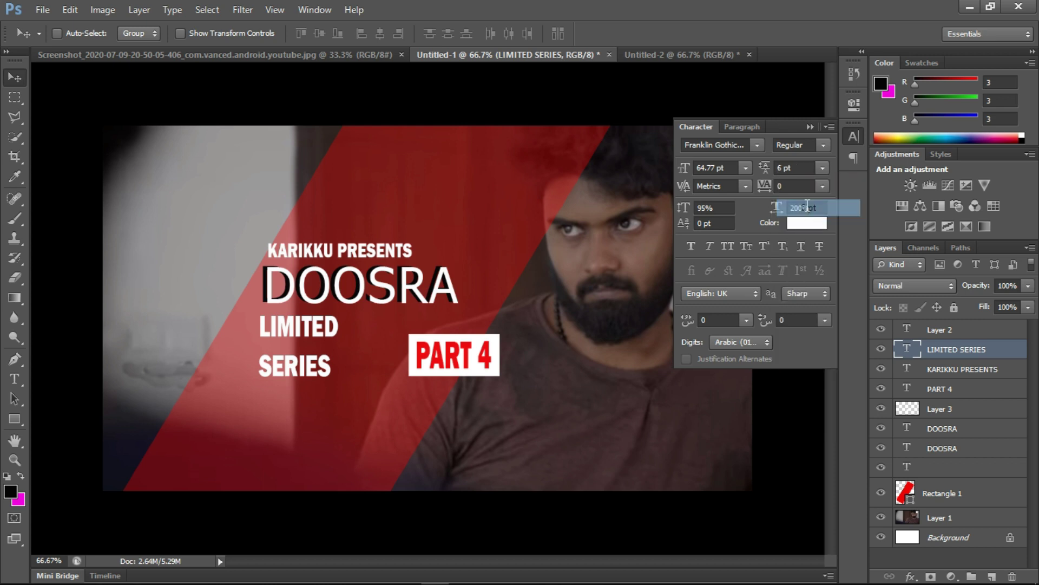
{"action": "key", "text": "Return"}
{"action": "left_click", "coordinate": [822, 167]}
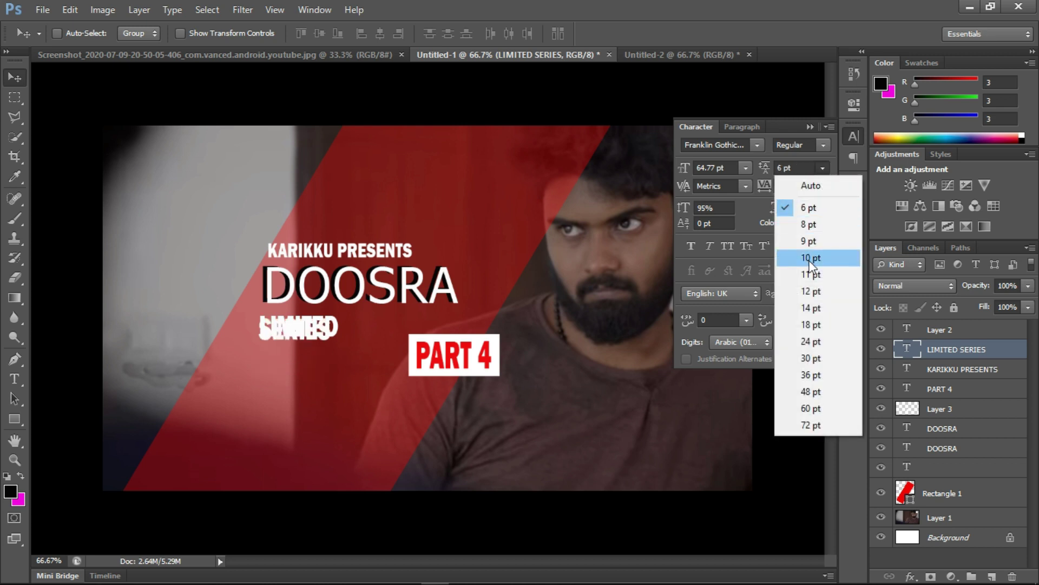
{"action": "left_click", "coordinate": [809, 260]}
{"action": "left_click", "coordinate": [821, 167]}
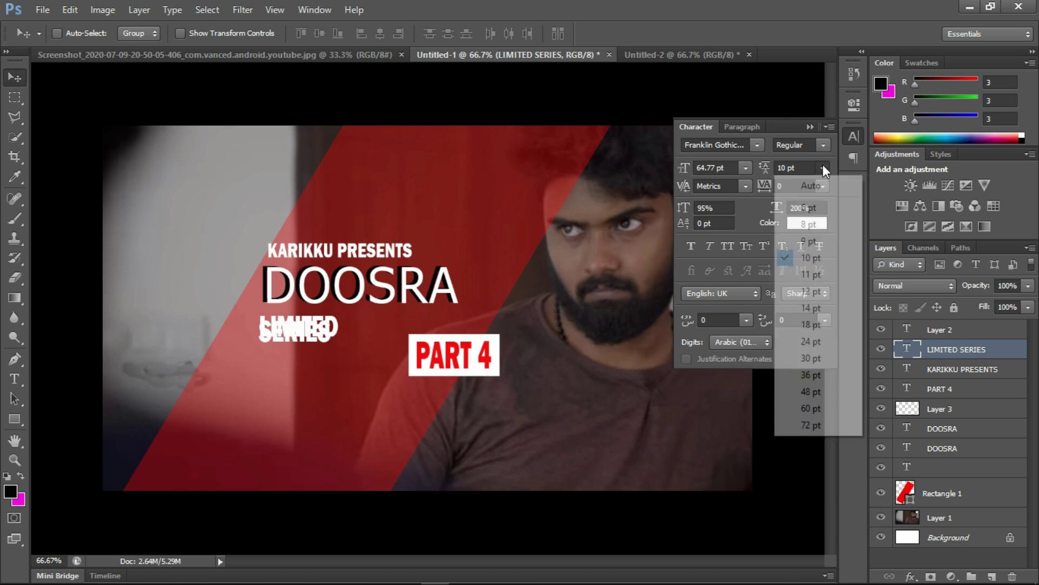
{"action": "left_click", "coordinate": [798, 393]}
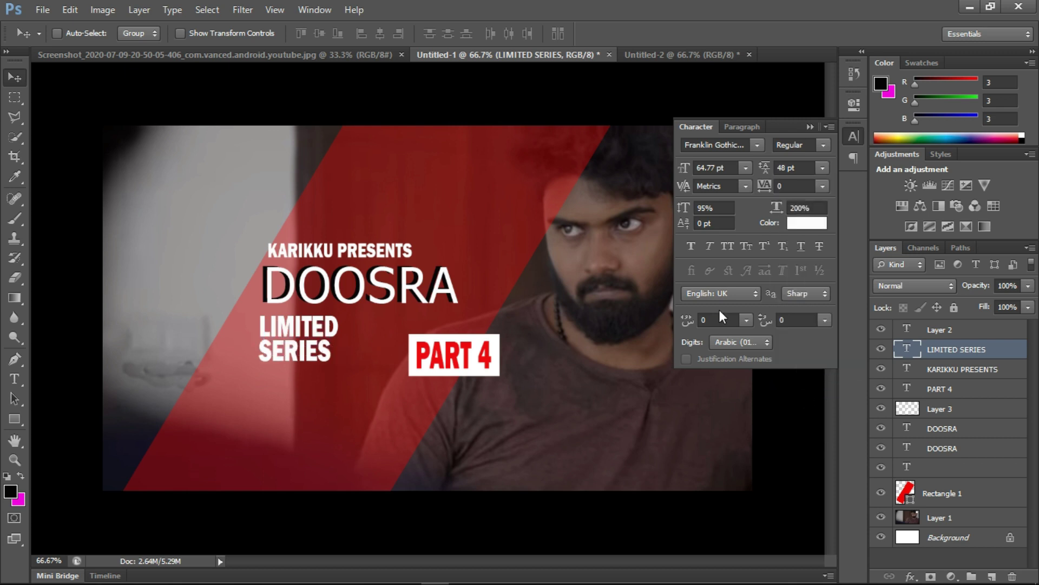
{"action": "left_click", "coordinate": [810, 126]}
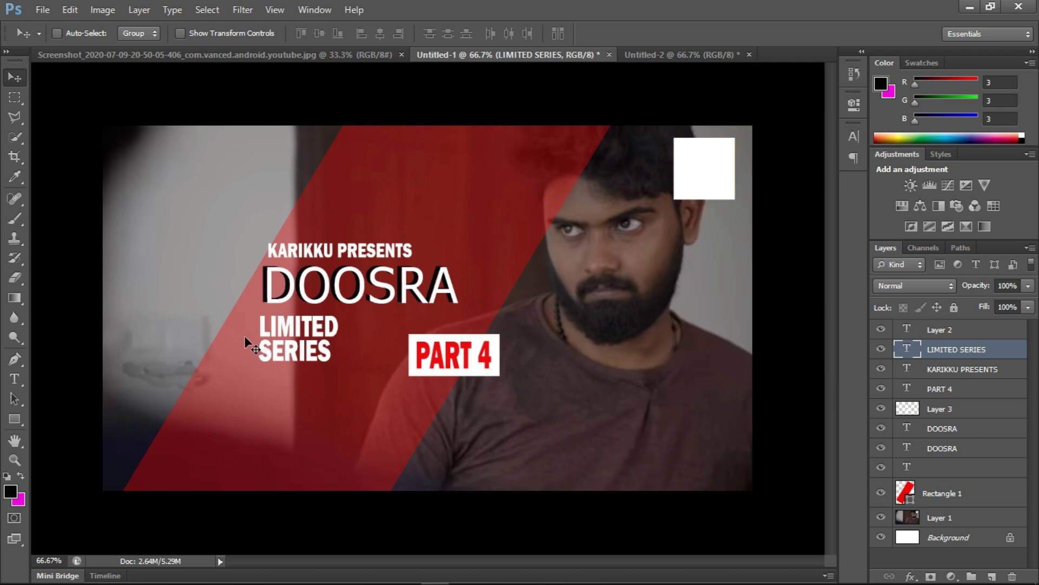
- Scale LIMITED SERIES down to about 83% and apply the transform
{"action": "key", "text": "ctrl+t"}
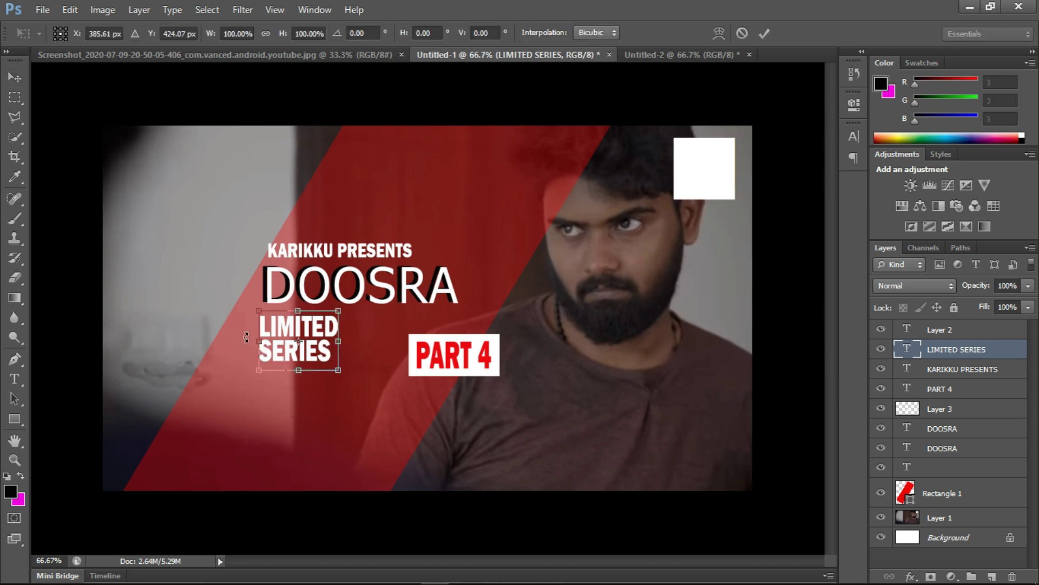
{"action": "left_click_drag", "start_coordinate": [337, 312], "coordinate": [314, 355]}
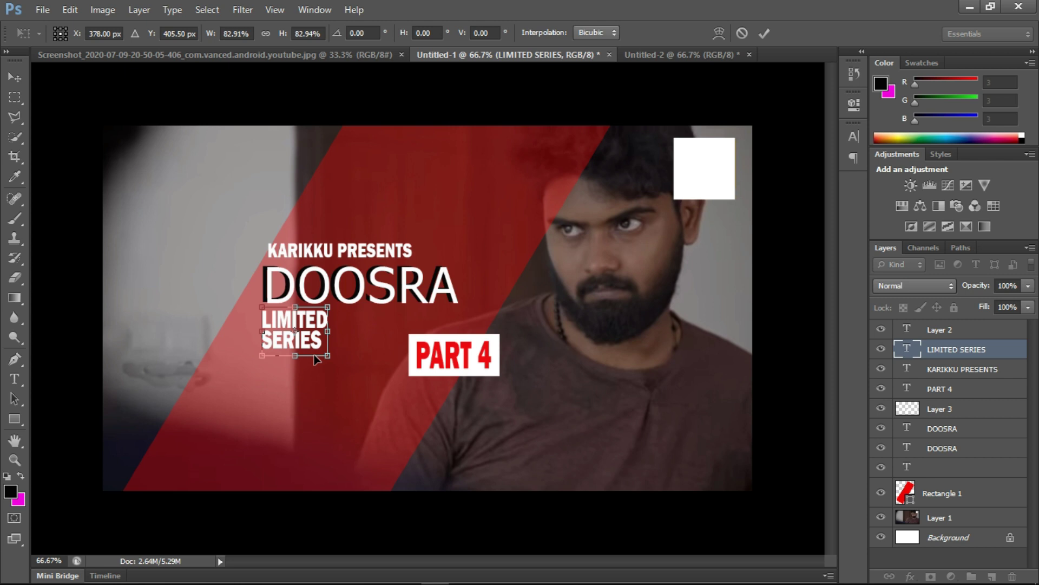
{"action": "left_click", "coordinate": [19, 76]}
{"action": "left_click", "coordinate": [435, 233]}
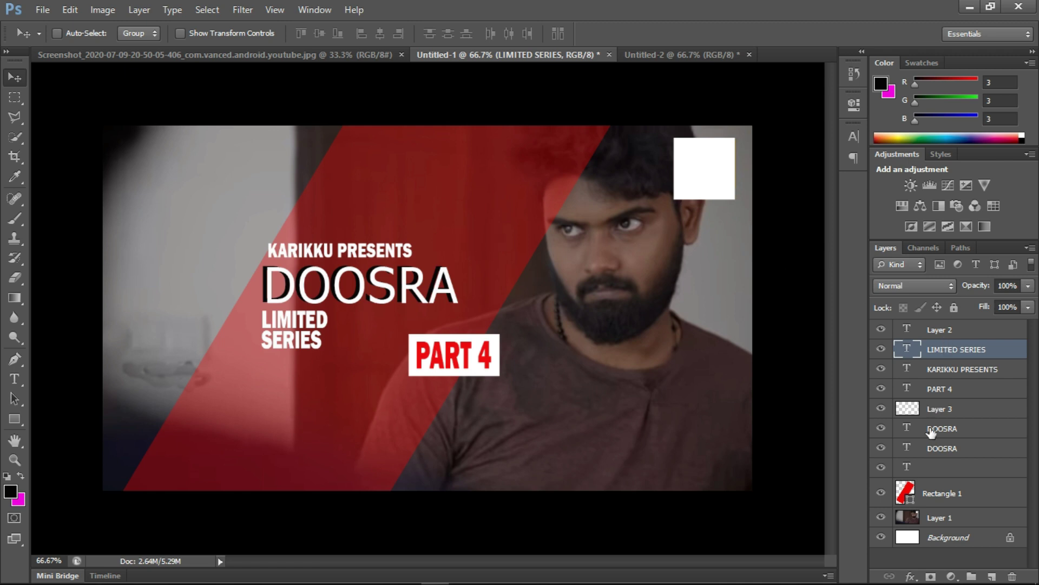
- Nudge the red band left, add a 'THUMBNAIL MAKING VIDEO' caption lower right, then show the Screenshot image
{"action": "left_click", "coordinate": [947, 492]}
{"action": "key", "text": "shift+Left"}
{"action": "key", "text": "shift+Left"}
{"action": "key", "text": "shift+Left"}
{"action": "key", "text": "shift+Left"}
{"action": "key", "text": "shift+Left"}
{"action": "key", "text": "shift+Left"}
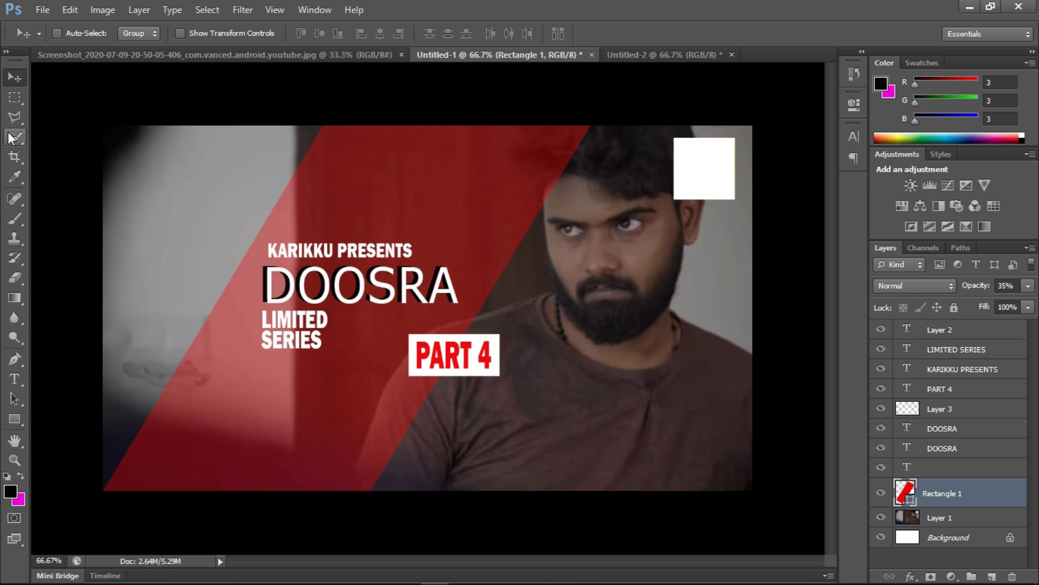
{"action": "left_click", "coordinate": [15, 381]}
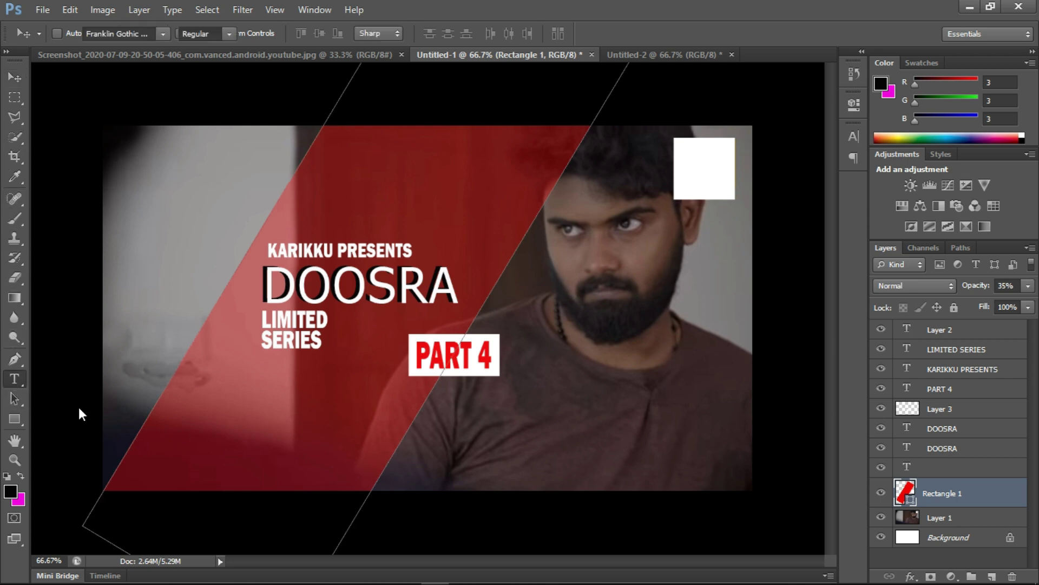
{"action": "left_click", "coordinate": [184, 463]}
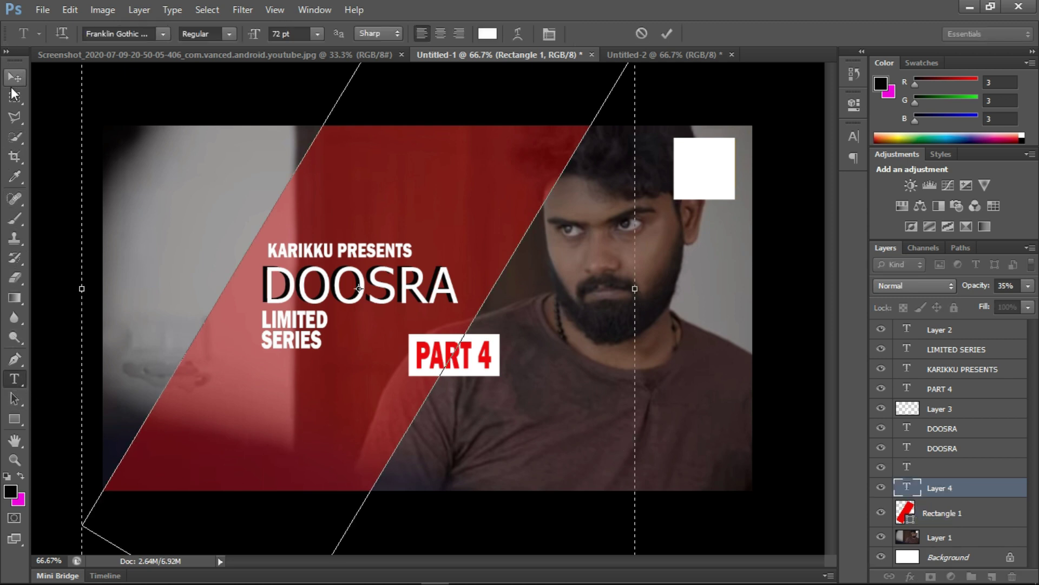
{"action": "left_click", "coordinate": [15, 78]}
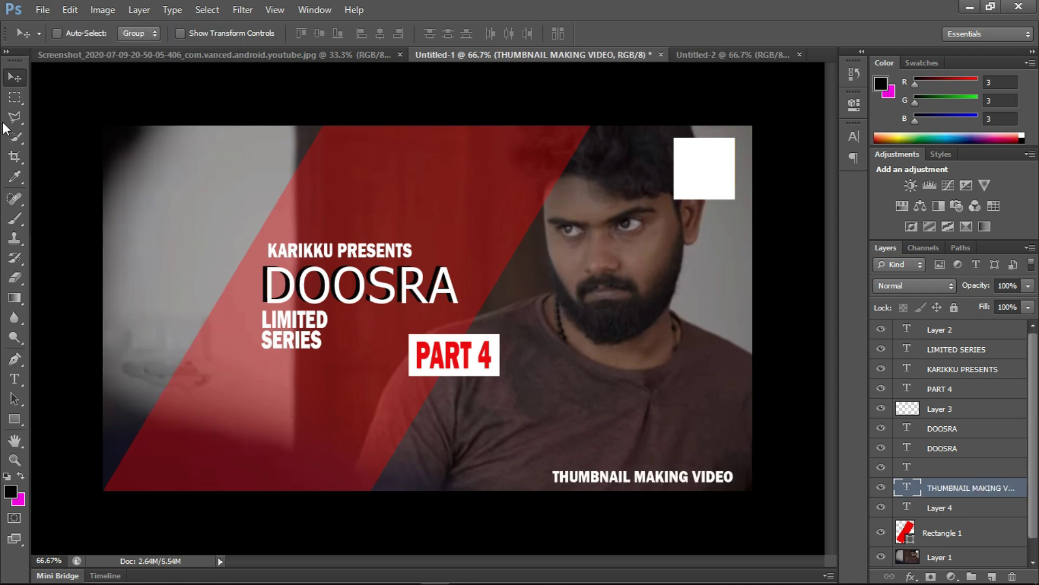
{"action": "left_click", "coordinate": [351, 56]}
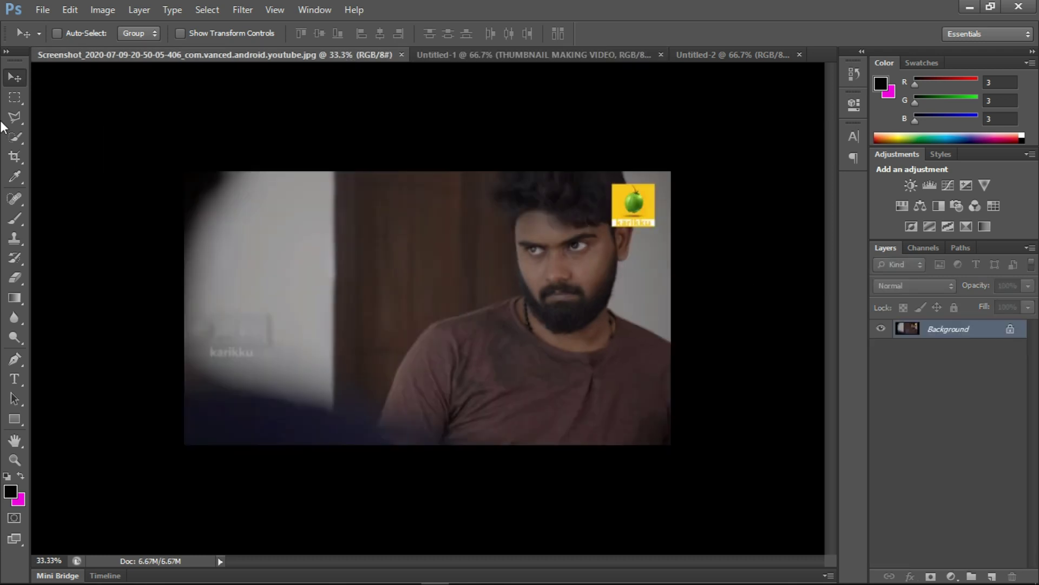
- Select the yellow karikku logo in the screenshot and drop it into the thumbnail's top-right corner
{"action": "left_click", "coordinate": [19, 98]}
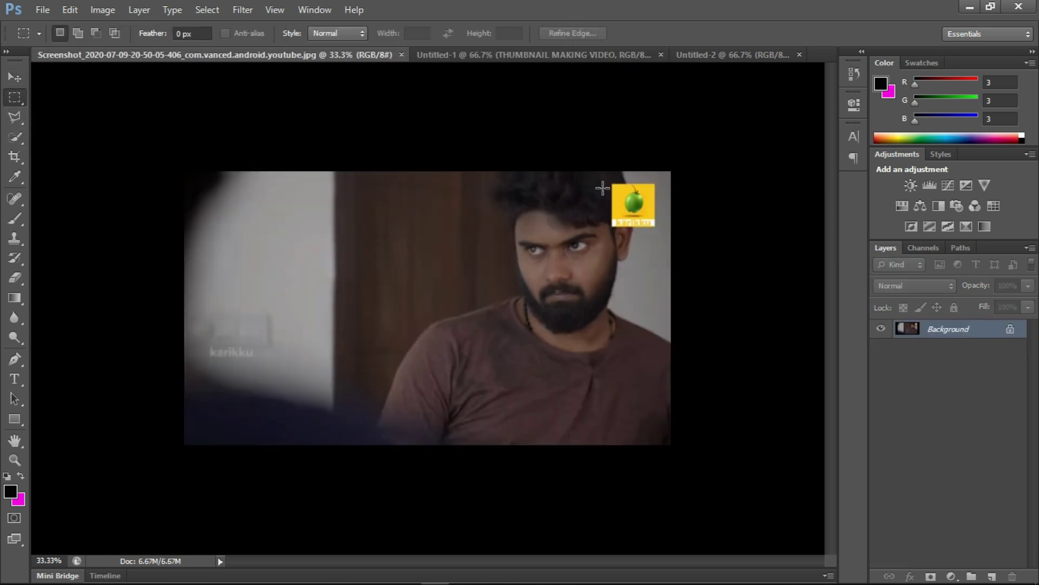
{"action": "left_click_drag", "start_coordinate": [613, 185], "coordinate": [659, 229]}
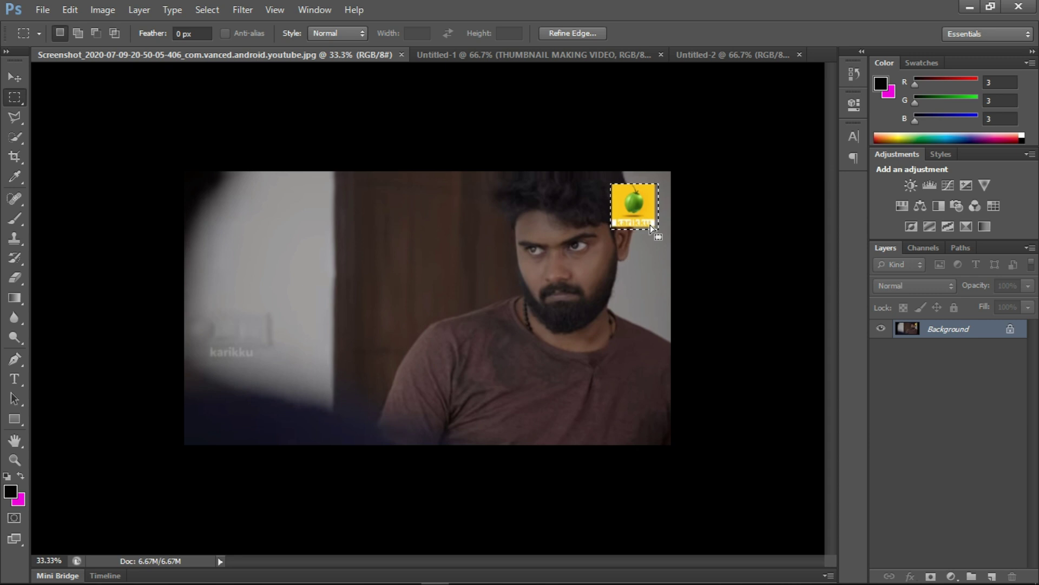
{"action": "key", "text": "ctrl+t"}
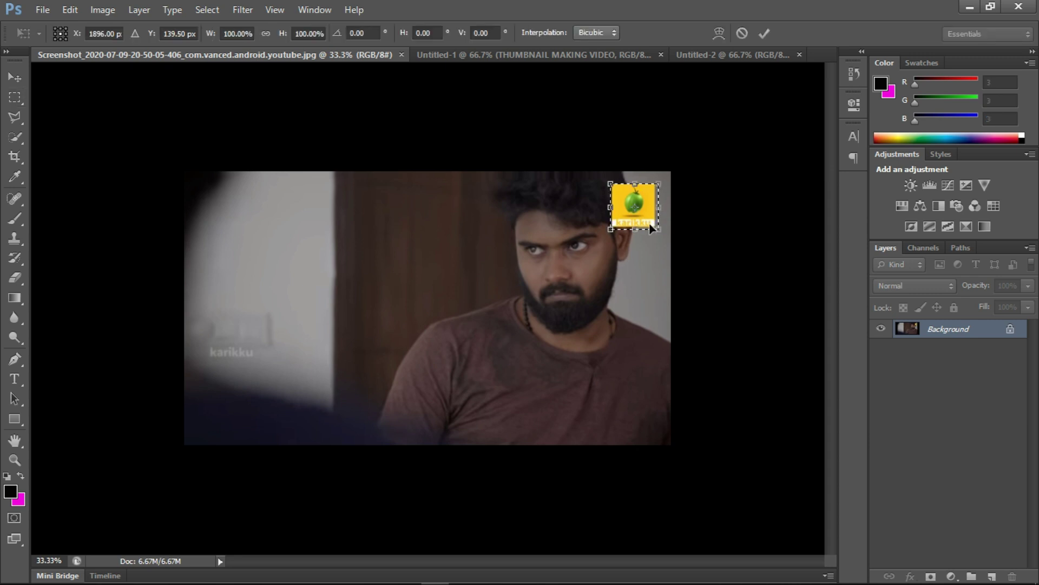
{"action": "left_click_drag", "start_coordinate": [660, 185], "coordinate": [655, 178]}
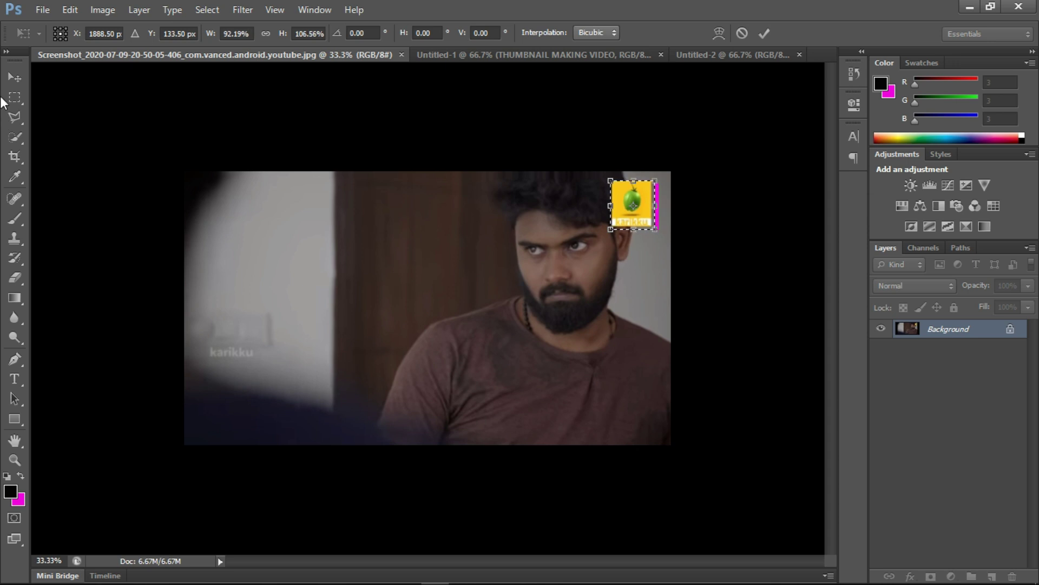
{"action": "left_click", "coordinate": [11, 77]}
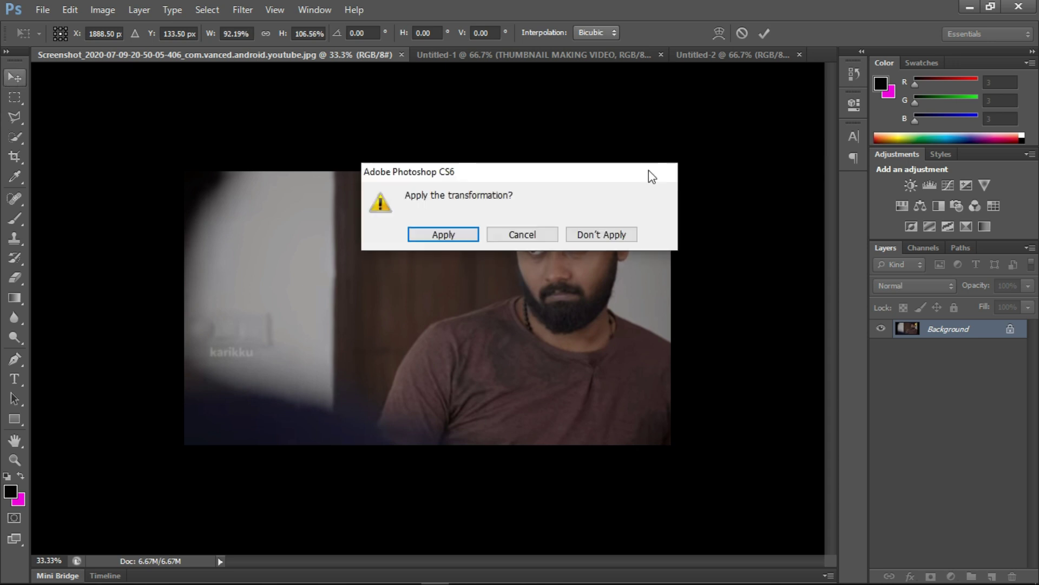
{"action": "left_click", "coordinate": [466, 234]}
{"action": "mouse_move", "coordinate": [633, 207]}
{"action": "left_mouse_down"}
{"action": "mouse_move", "coordinate": [129, 26]}
{"action": "mouse_move", "coordinate": [510, 89]}
{"action": "left_mouse_up"}
{"action": "mouse_move", "coordinate": [694, 168]}
{"action": "left_mouse_down"}
{"action": "mouse_move", "coordinate": [702, 184]}
{"action": "mouse_move", "coordinate": [730, 192]}
{"action": "left_mouse_up"}
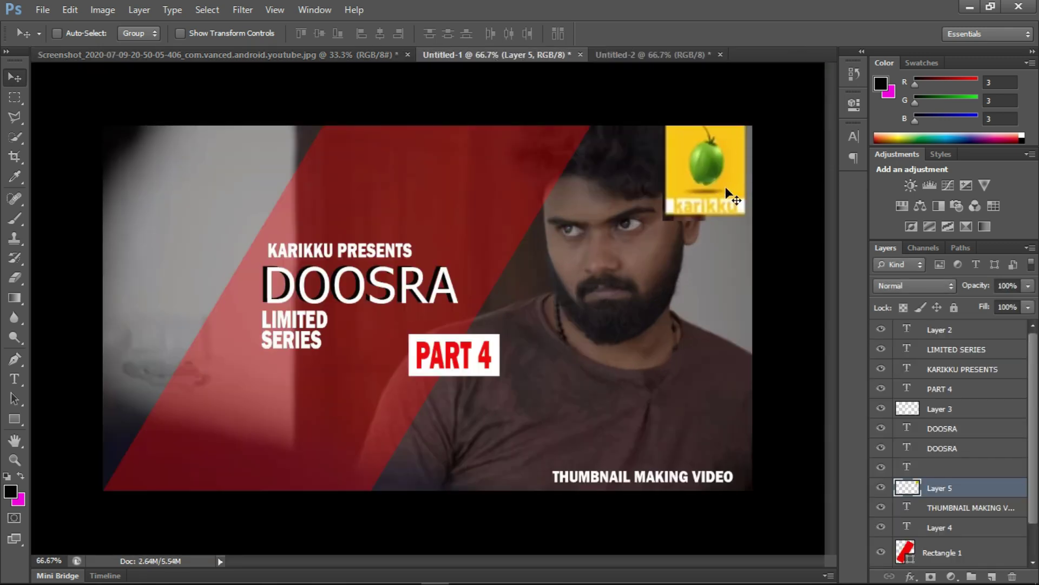
- Scale the karikku logo on Layer 5 to about 67% width and 66% height
{"action": "key", "text": "ctrl+t"}
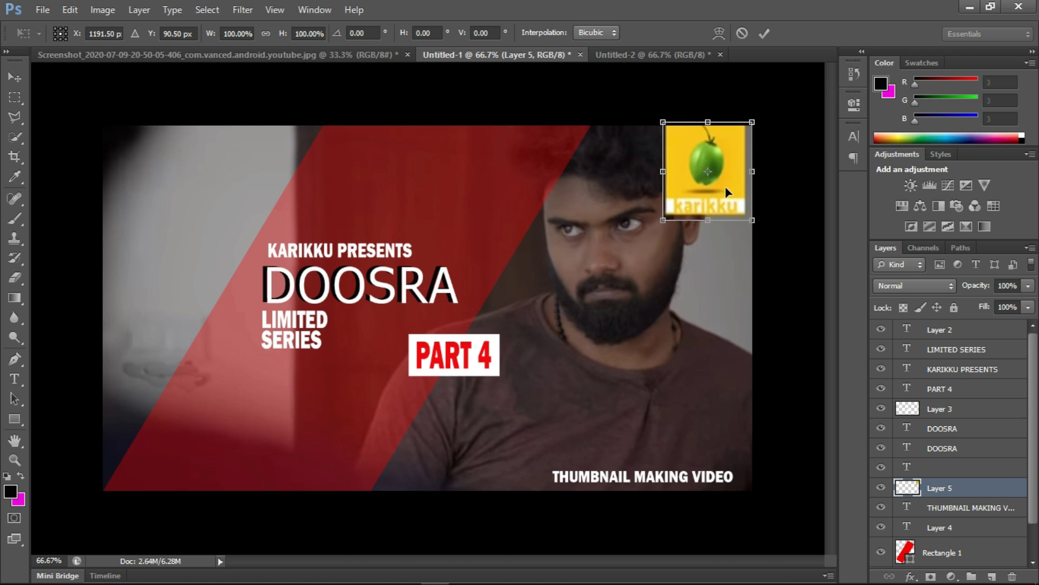
{"action": "left_click_drag", "start_coordinate": [663, 220], "coordinate": [679, 185]}
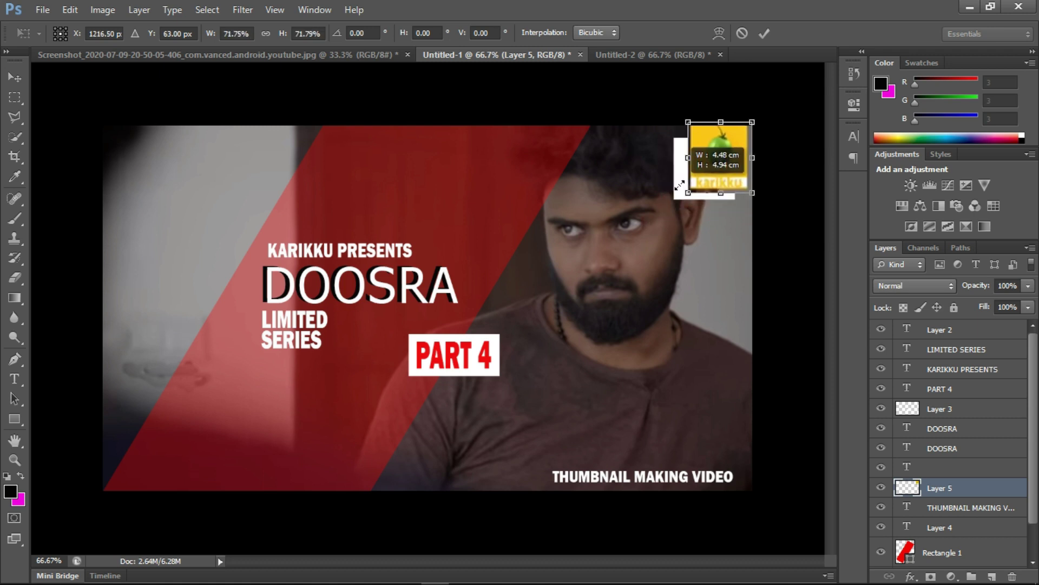
{"action": "left_click_drag", "start_coordinate": [752, 122], "coordinate": [740, 136]}
{"action": "mouse_move", "coordinate": [717, 169]}
{"action": "left_mouse_down"}
{"action": "mouse_move", "coordinate": [709, 172]}
{"action": "mouse_move", "coordinate": [731, 195]}
{"action": "mouse_move", "coordinate": [675, 196]}
{"action": "mouse_move", "coordinate": [734, 201]}
{"action": "left_mouse_up"}
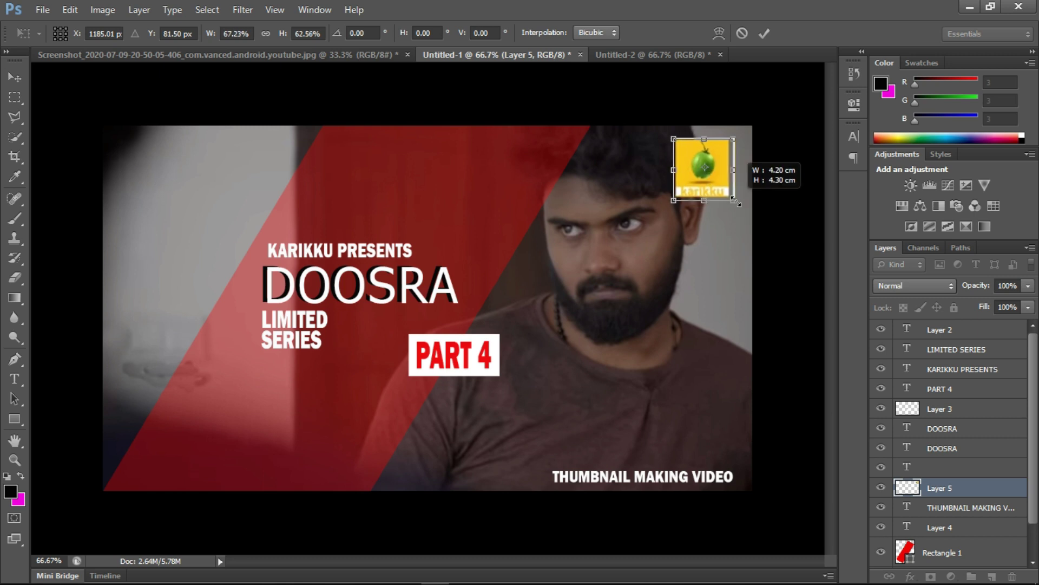
{"action": "left_click_drag", "start_coordinate": [733, 140], "coordinate": [731, 152]}
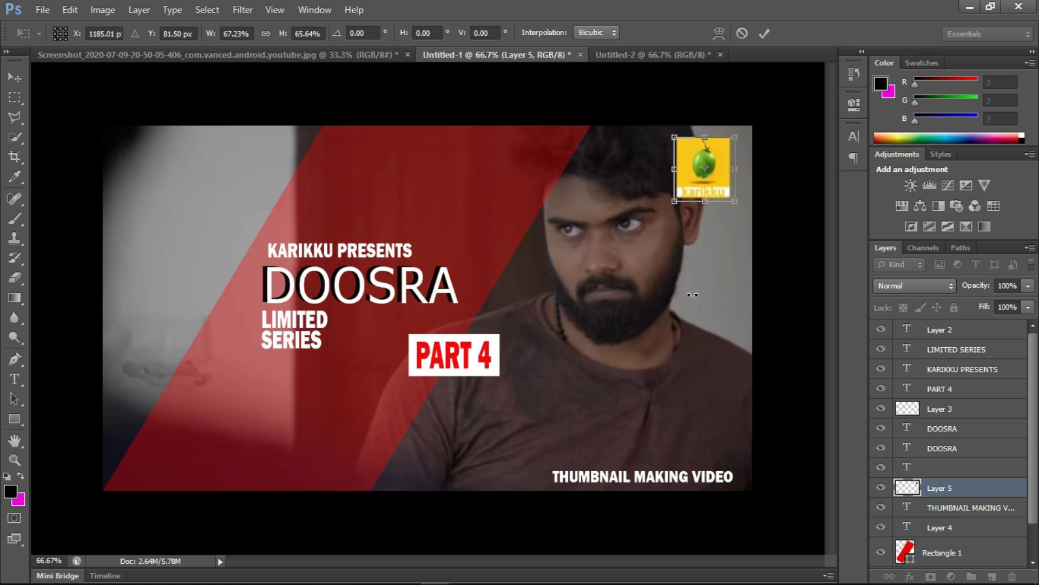
{"action": "key", "text": "Return"}
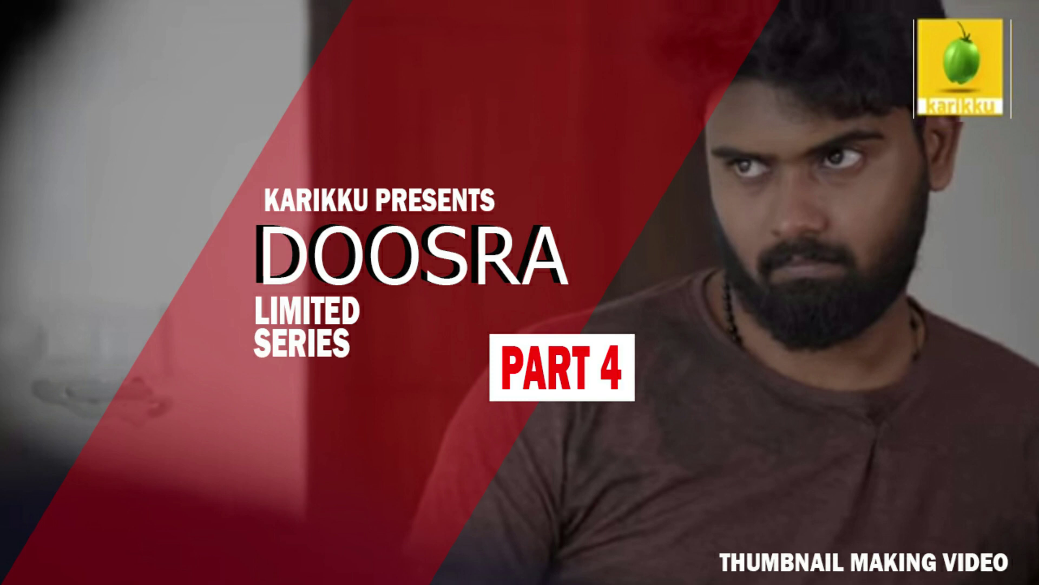